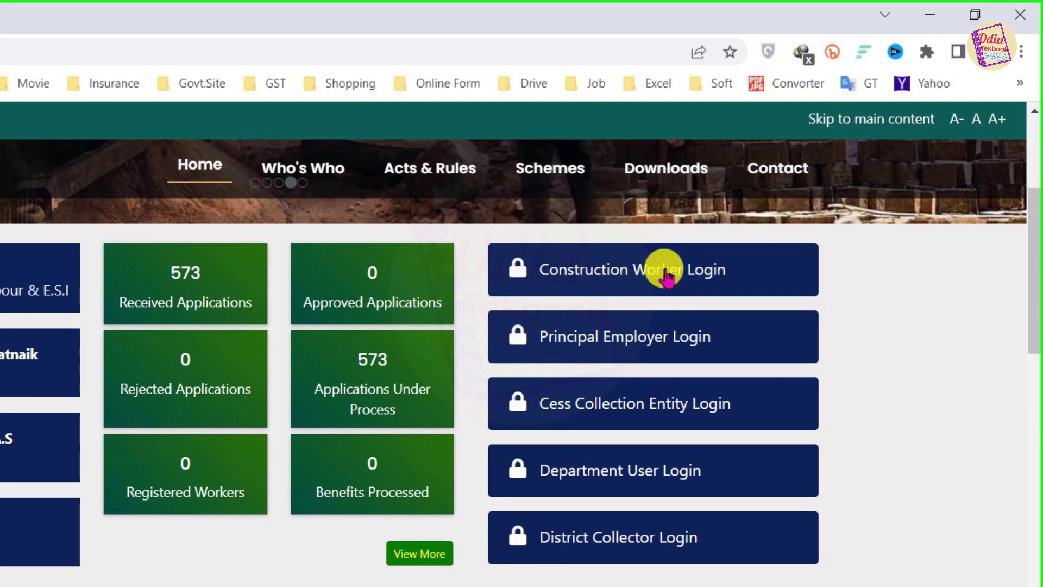
From Construction Worker Login, start One Time Registration and accept the eligibility declaration and terms
{"action": "left_click", "coordinate": [632, 270]}
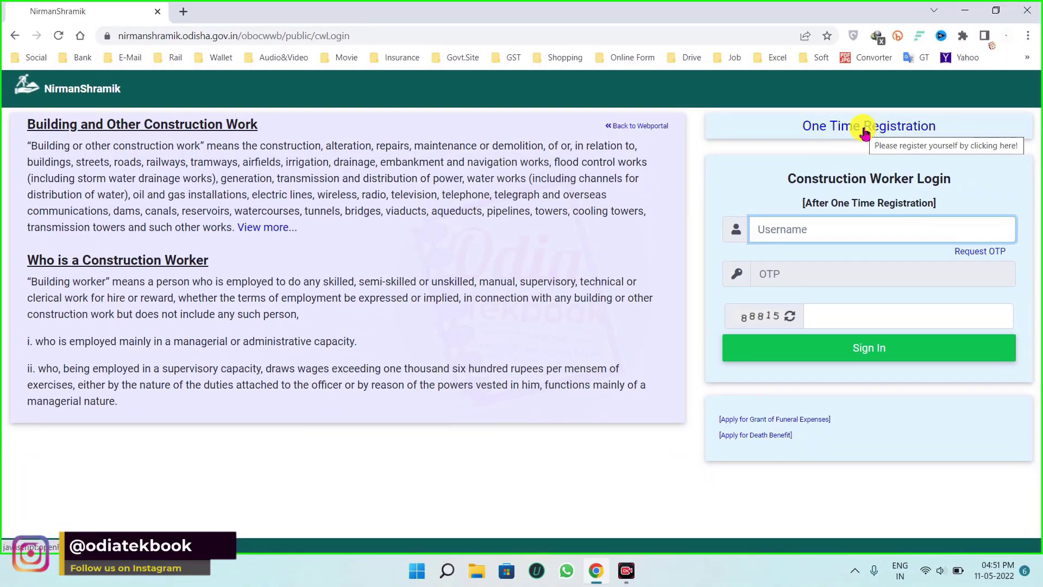
{"action": "left_click", "coordinate": [864, 132]}
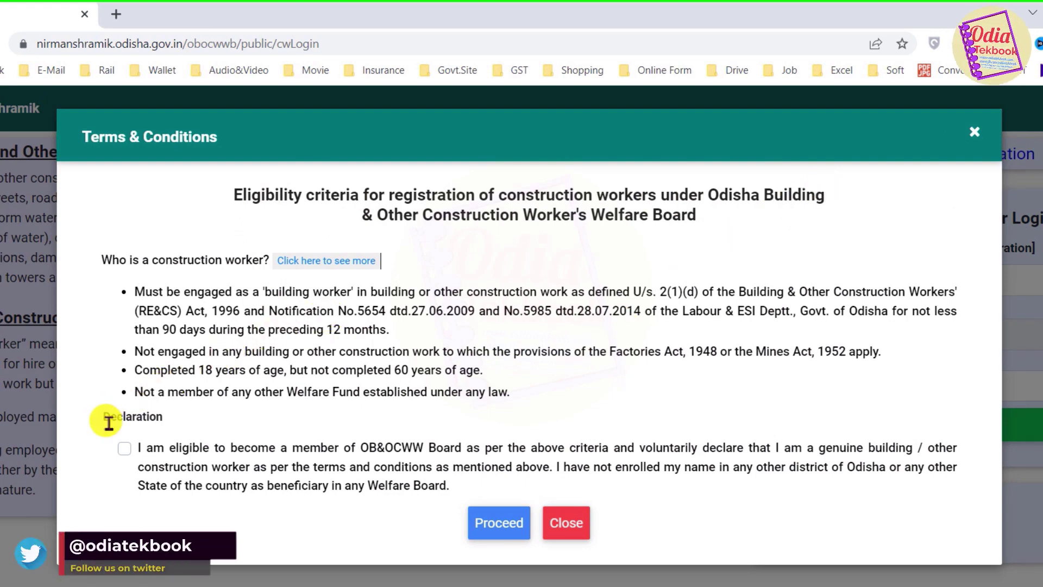
{"action": "left_click", "coordinate": [126, 455]}
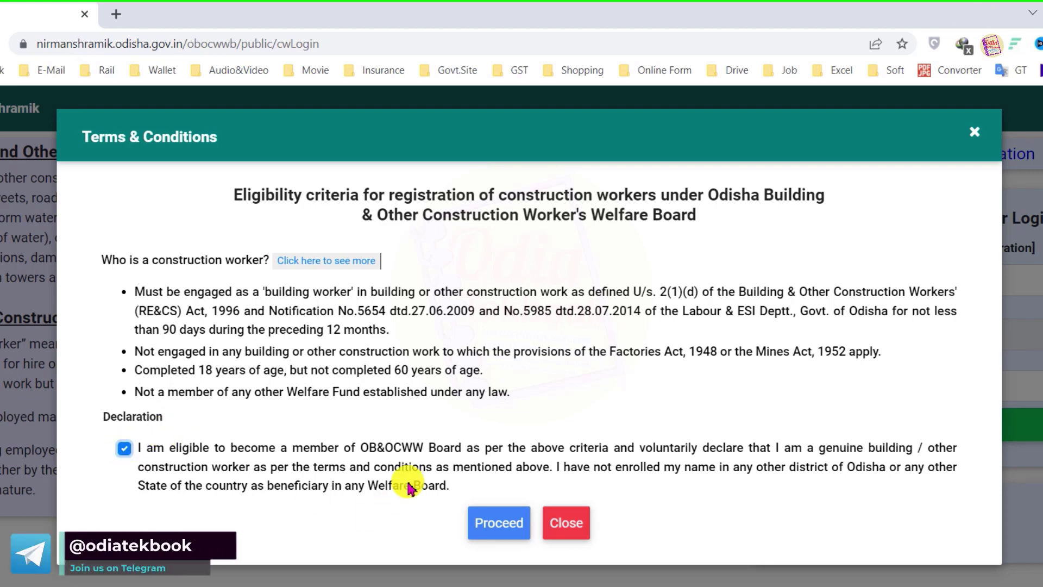
{"action": "left_click", "coordinate": [496, 530]}
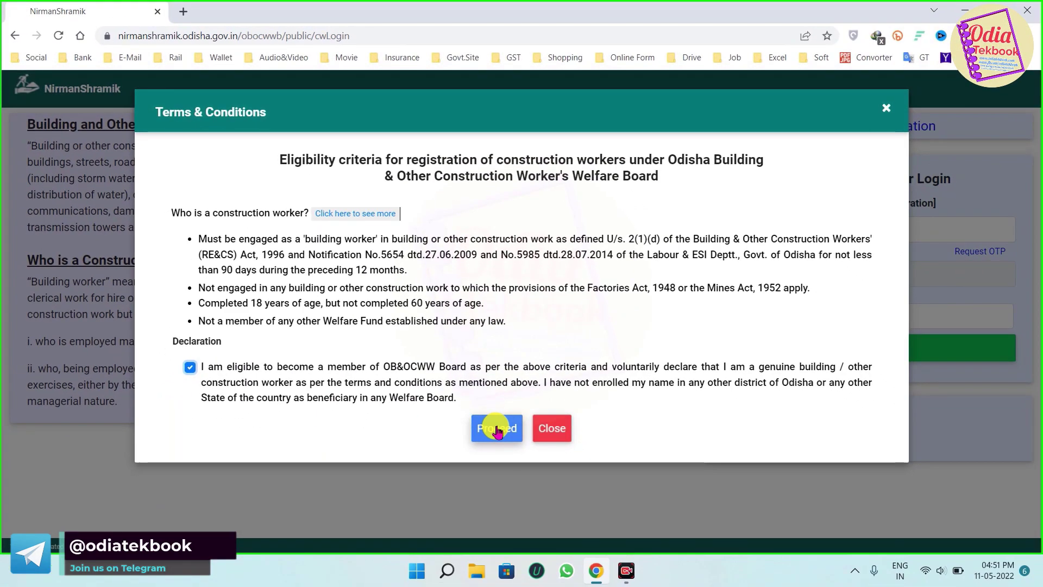
{"action": "left_click", "coordinate": [496, 429]}
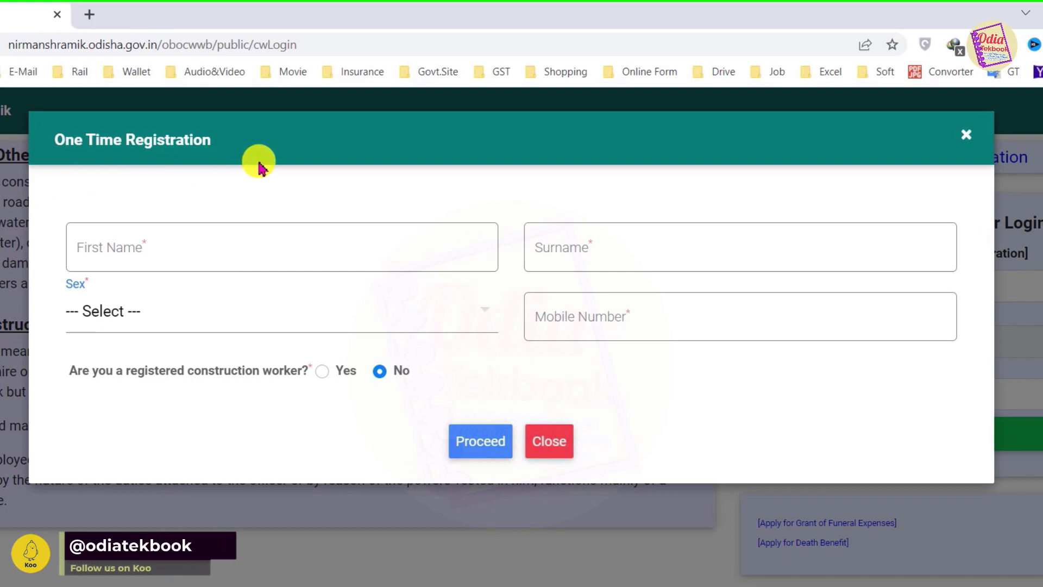
Enter the worker's first name and surname, and set sex to Male
{"action": "left_click", "coordinate": [200, 242]}
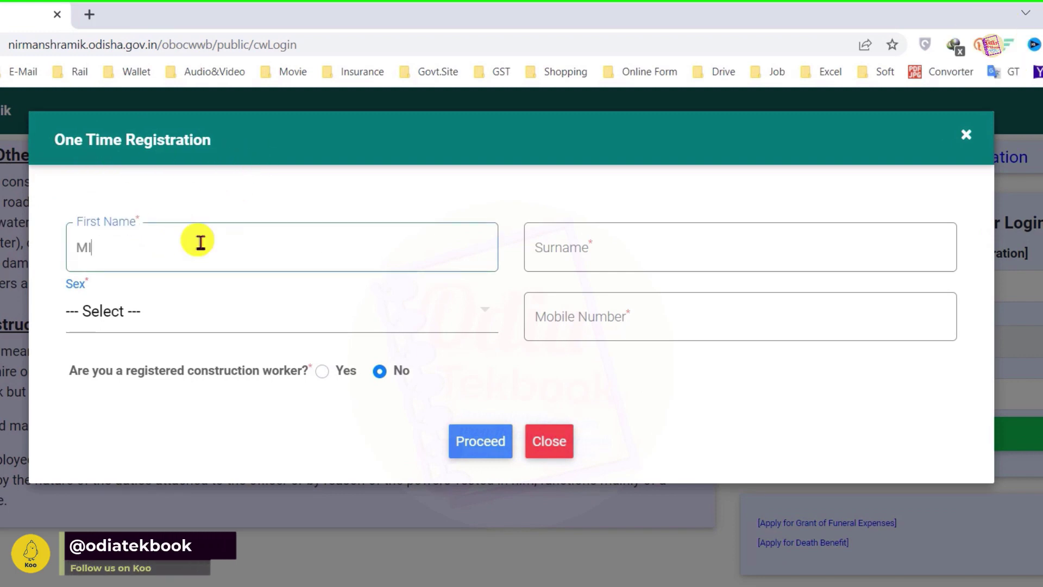
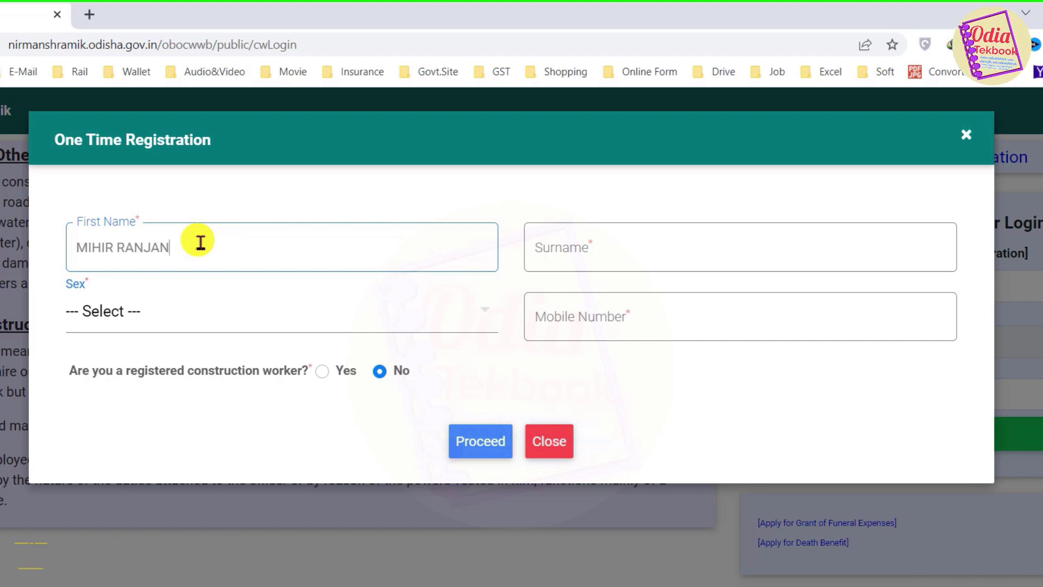
{"action": "left_click", "coordinate": [628, 251]}
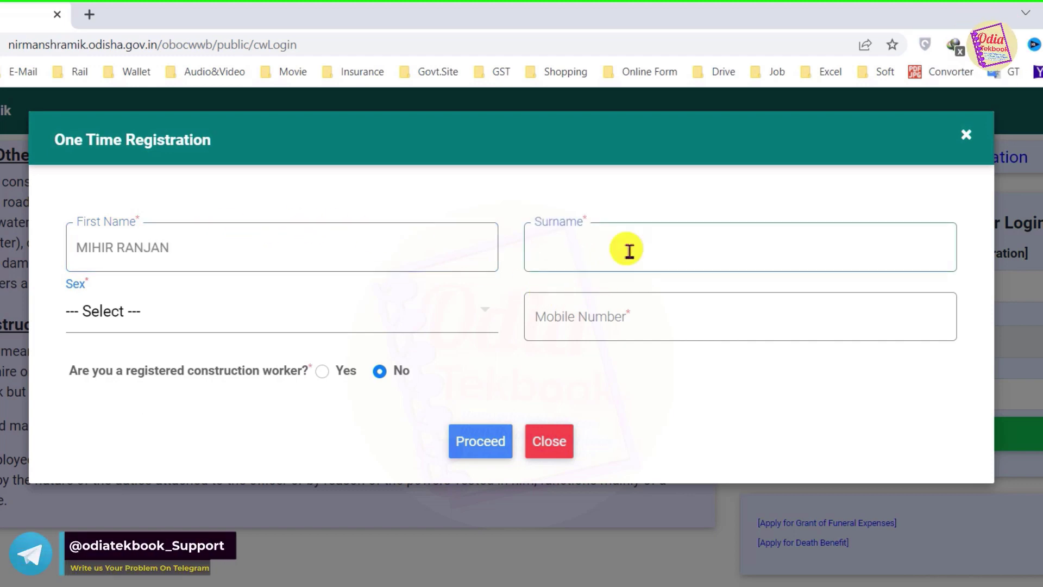
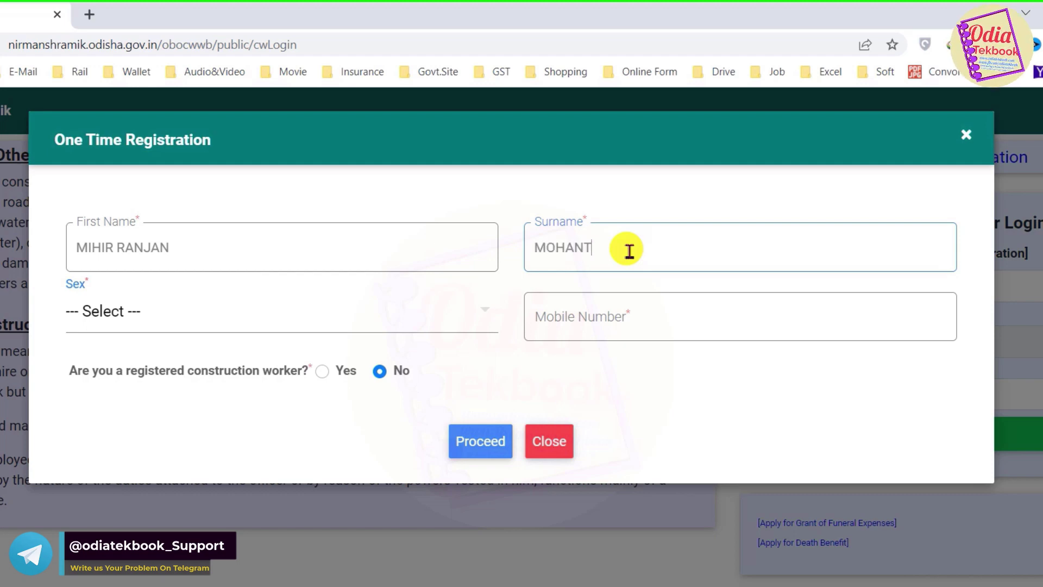
{"action": "left_click", "coordinate": [212, 322]}
{"action": "left_click", "coordinate": [159, 363]}
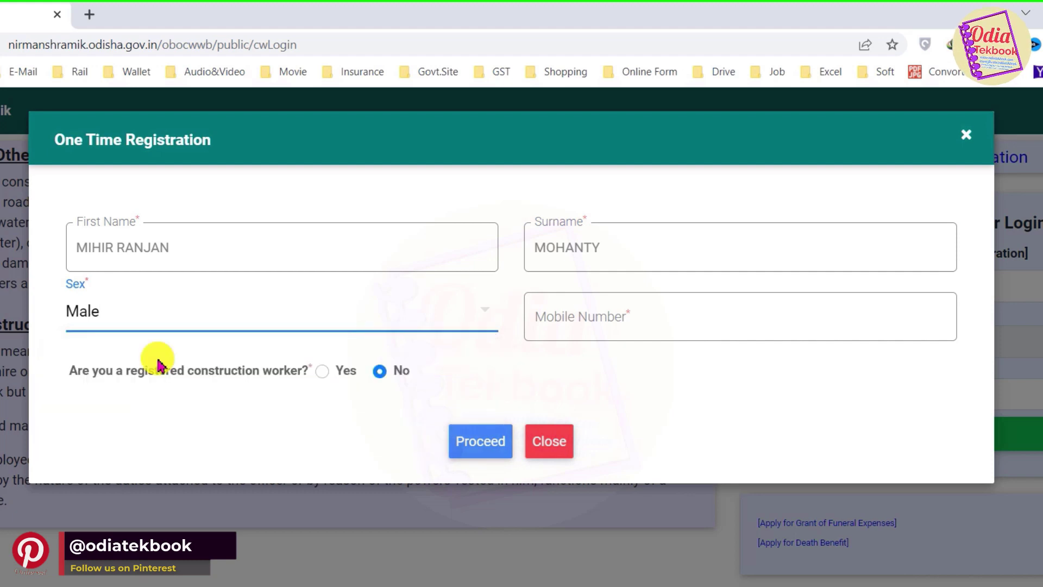
Enter the worker's mobile number, answer No to already registered, and submit to get an OTP
{"action": "left_click", "coordinate": [618, 319]}
{"action": "type", "text": "77"}
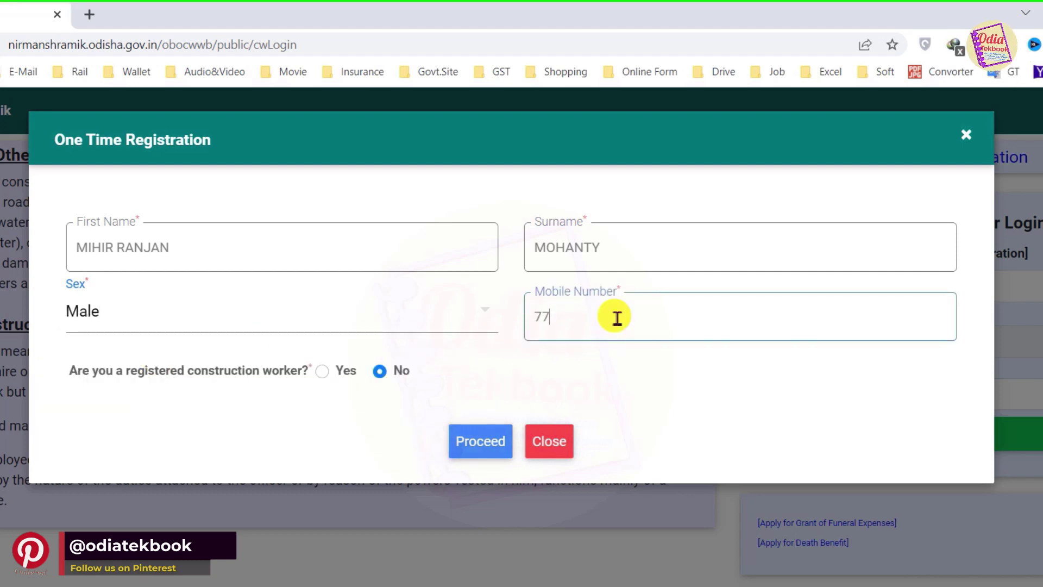
{"action": "type", "text": "00000000"}
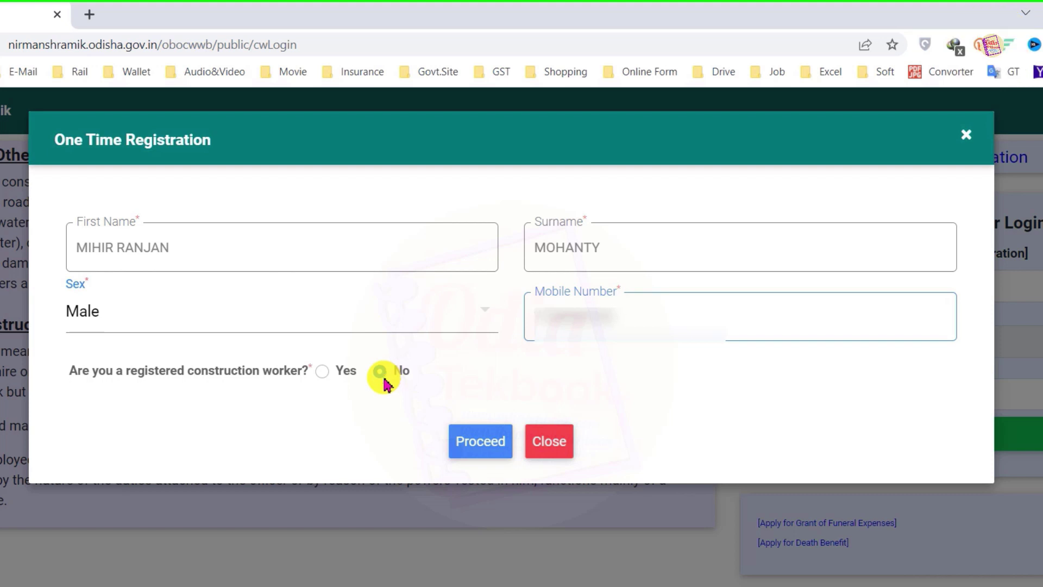
{"action": "left_click", "coordinate": [383, 380]}
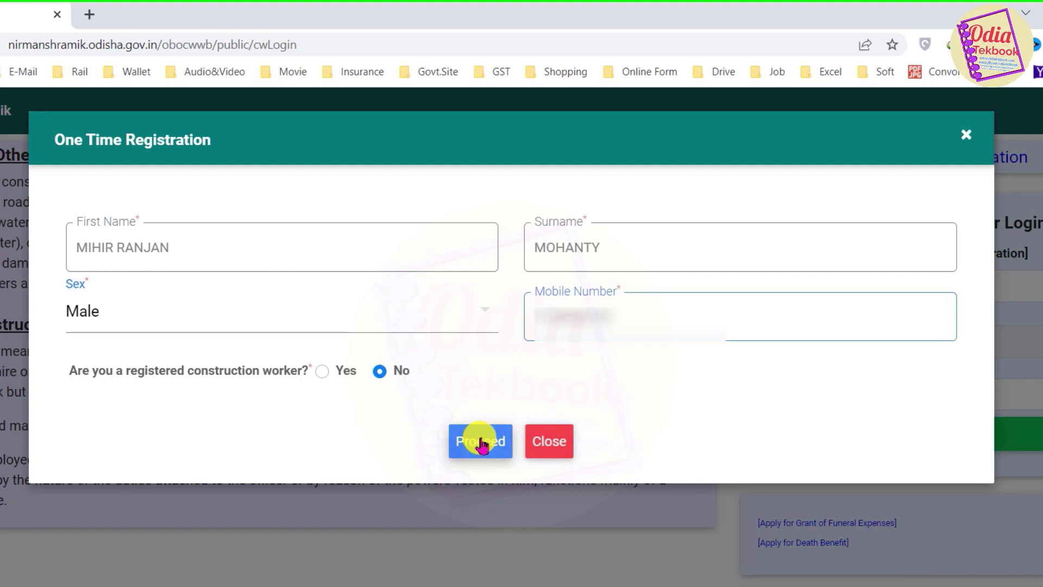
{"action": "left_click", "coordinate": [485, 443]}
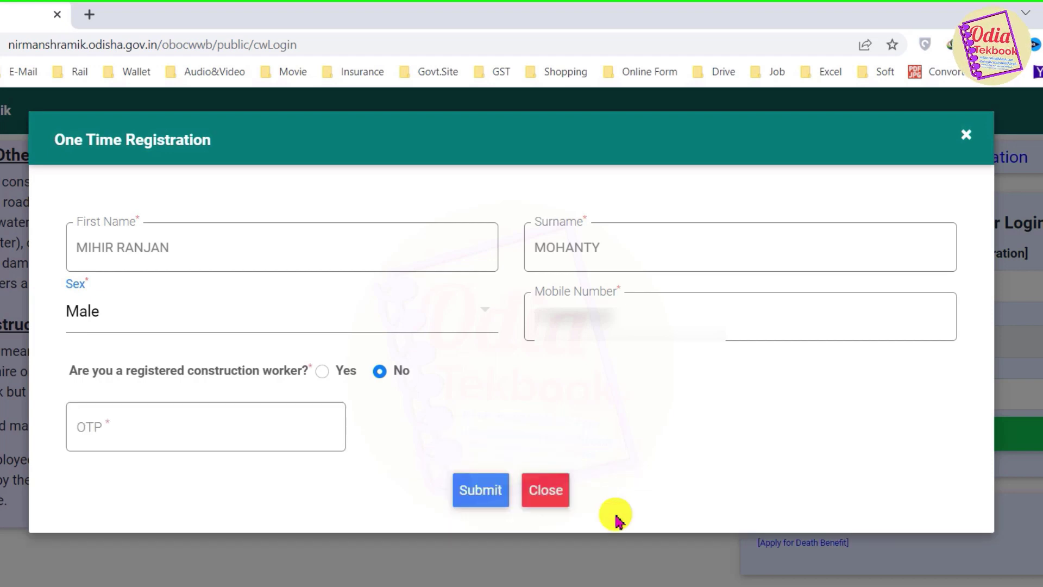
Submit the received OTP, copy the new username, and close the account-created dialog
{"action": "left_click", "coordinate": [163, 433]}
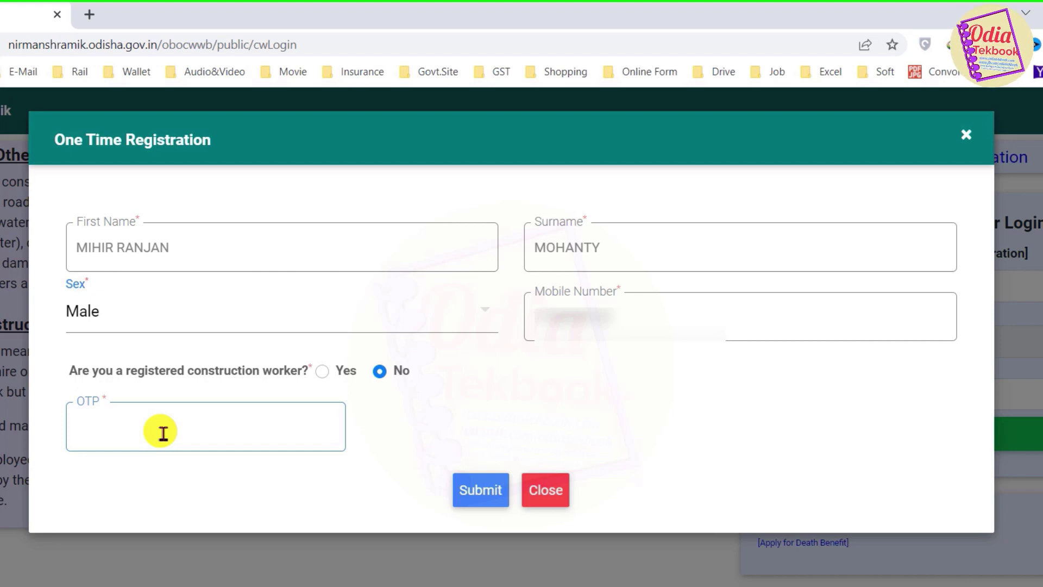
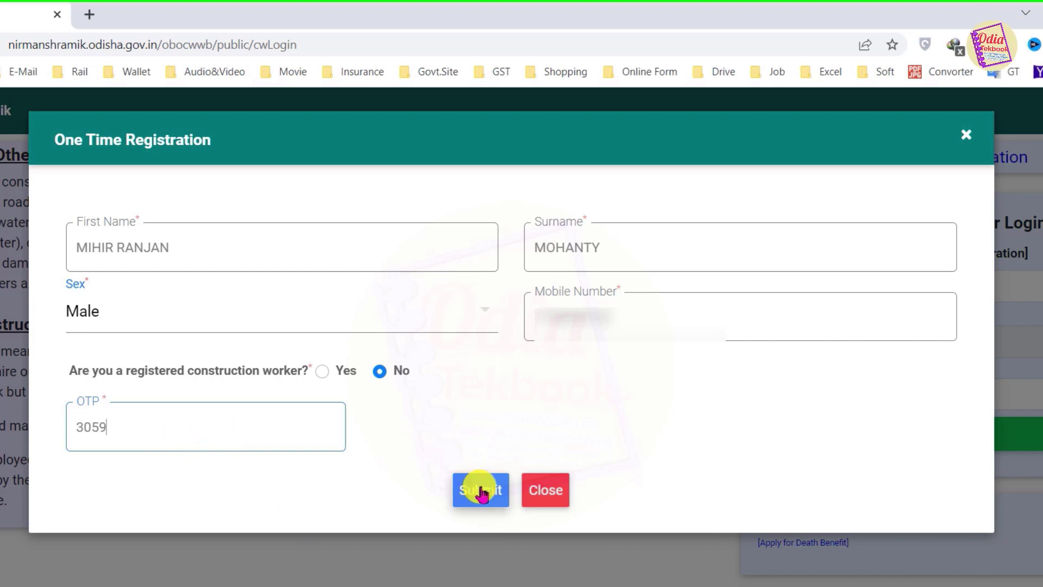
{"action": "left_click", "coordinate": [481, 491]}
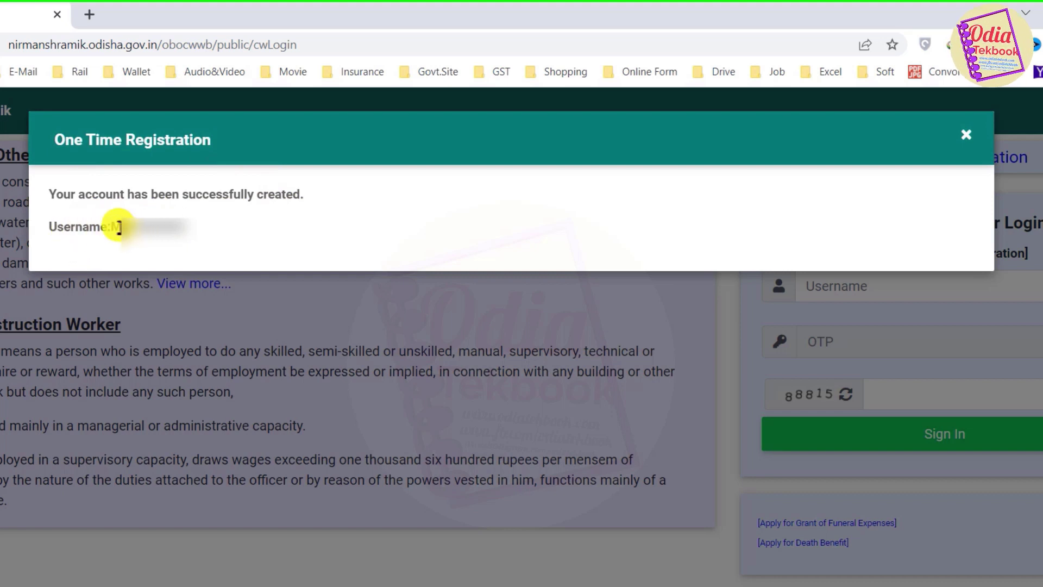
{"action": "left_click_drag", "start_coordinate": [117, 227], "coordinate": [199, 227]}
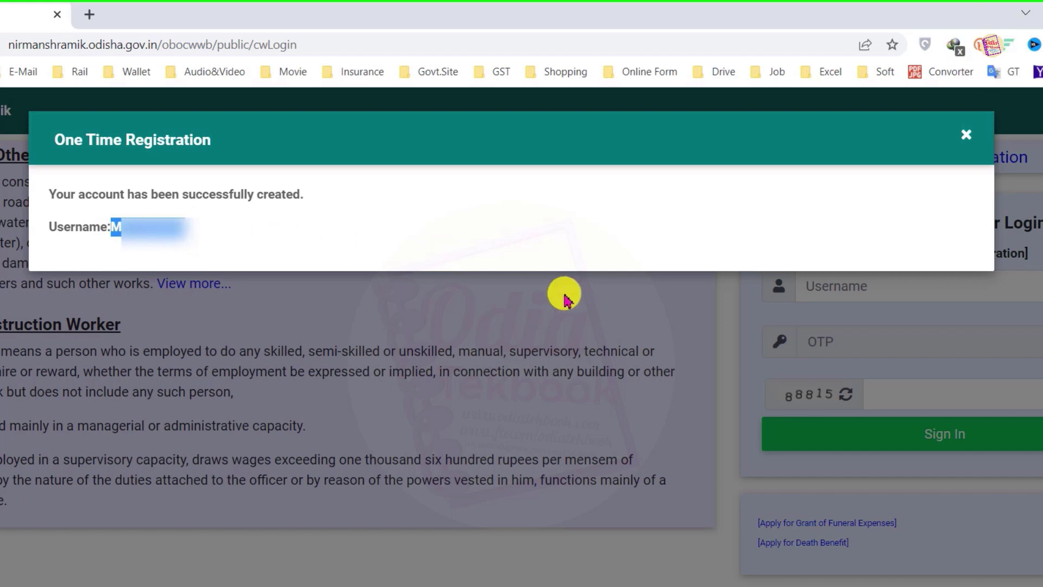
{"action": "left_click", "coordinate": [361, 231]}
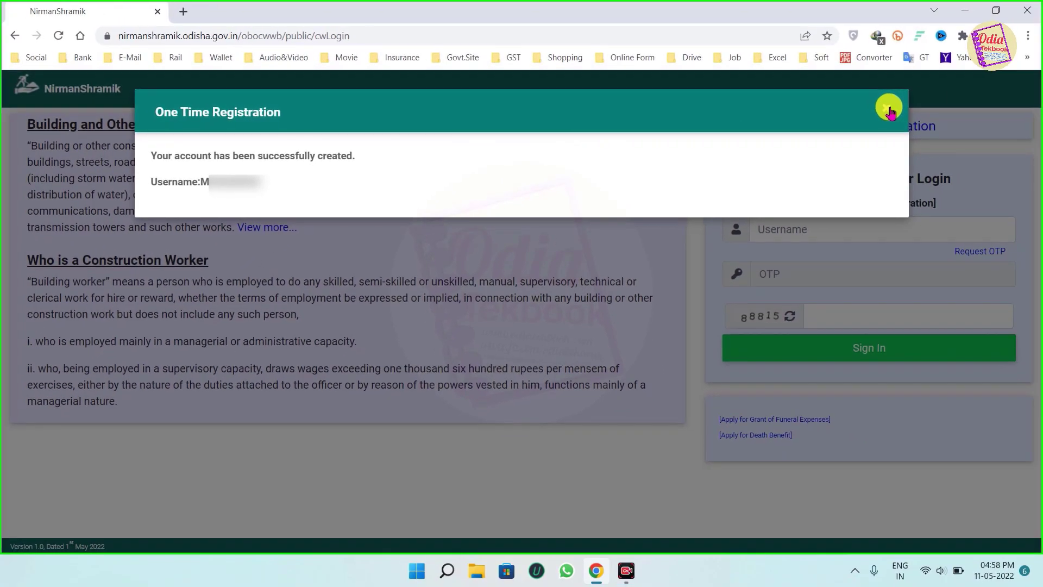
{"action": "left_click", "coordinate": [889, 111]}
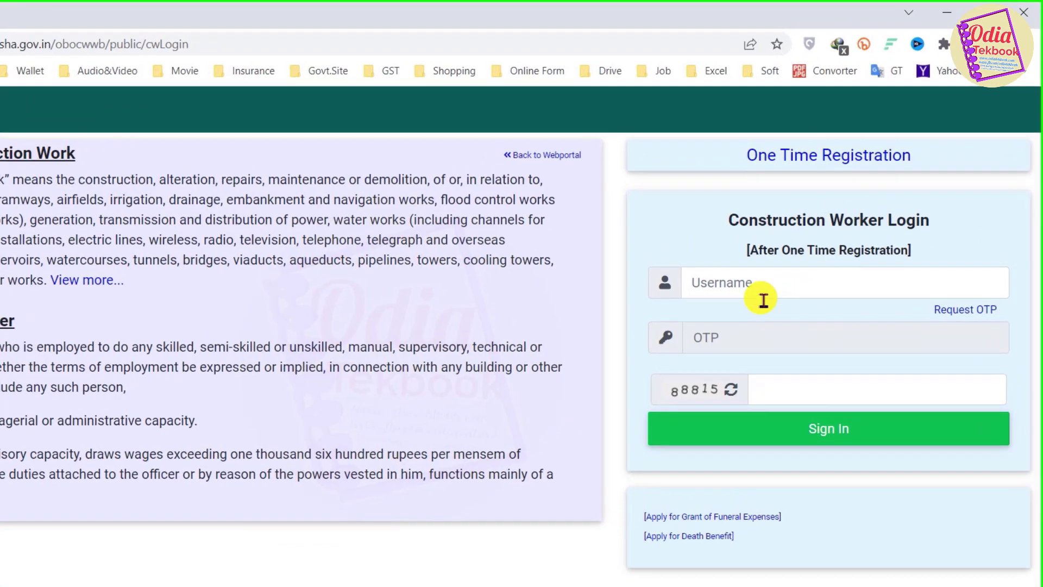
Sign in with the pasted username, the login OTP and the captcha answer
{"action": "left_click", "coordinate": [778, 282]}
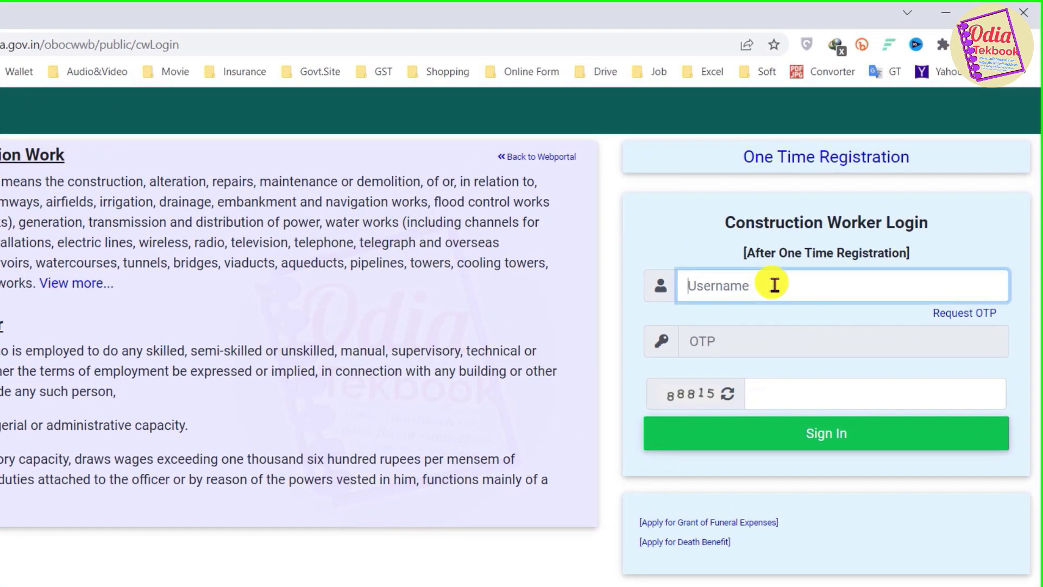
{"action": "key", "text": "ctrl+v"}
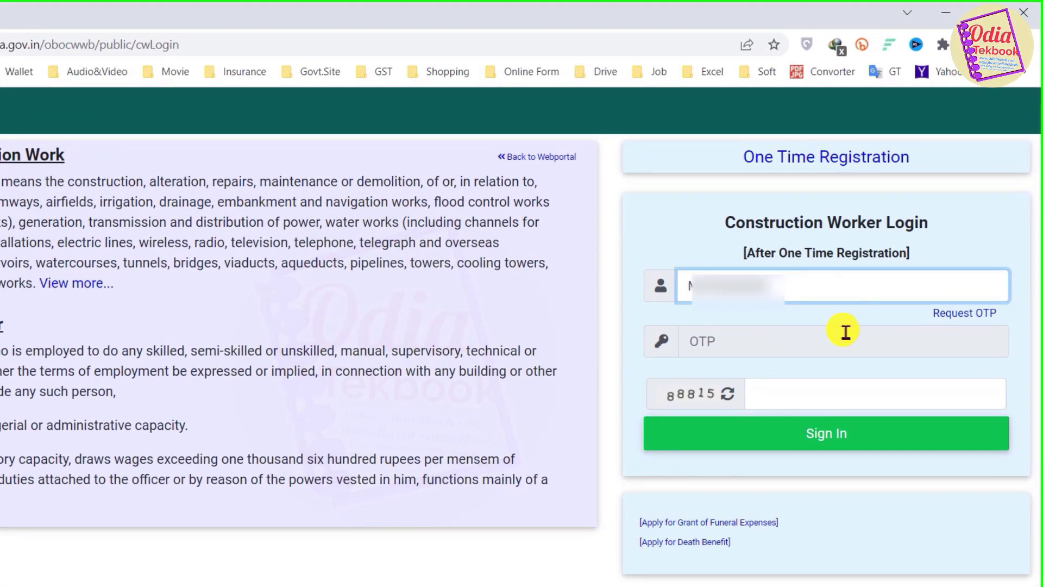
{"action": "left_click", "coordinate": [972, 315]}
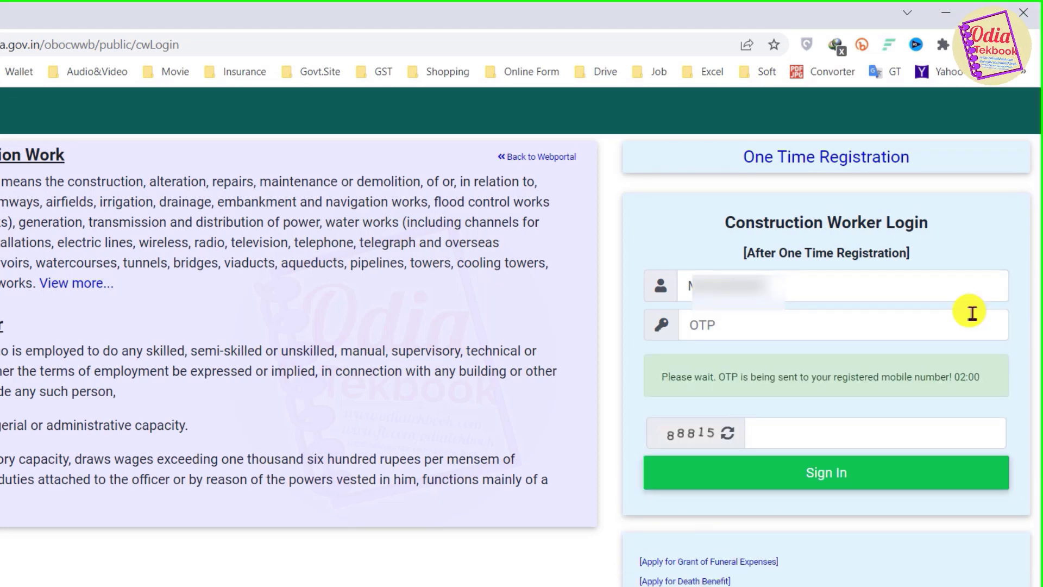
{"action": "left_click", "coordinate": [828, 327]}
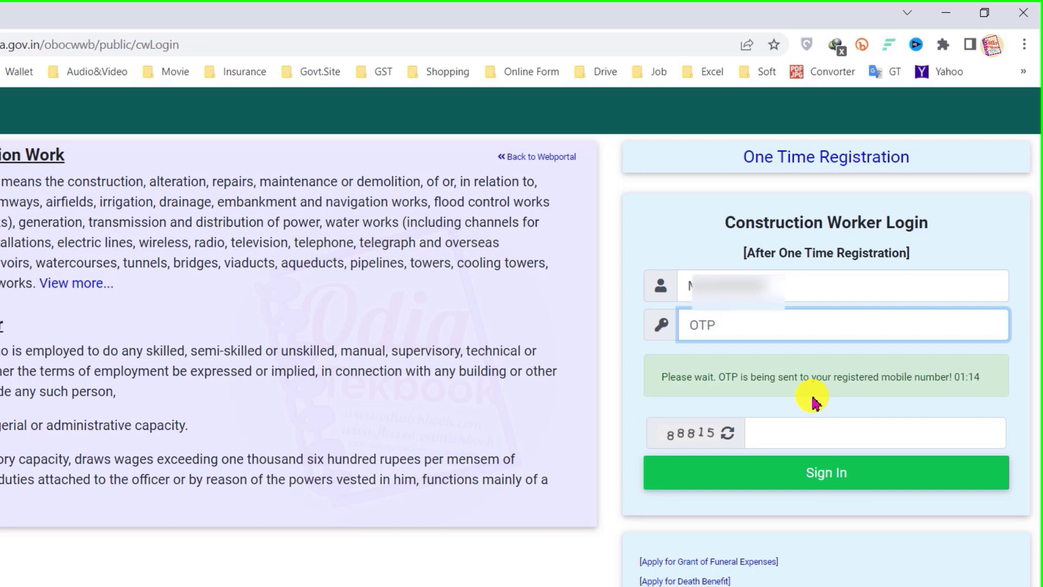
{"action": "type", "text": "****"}
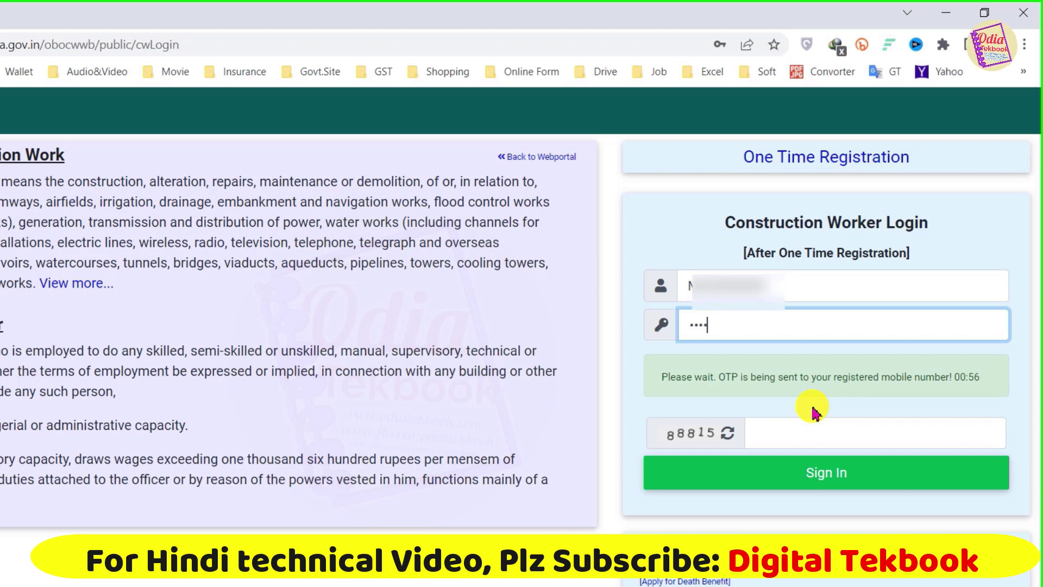
{"action": "left_click", "coordinate": [826, 439]}
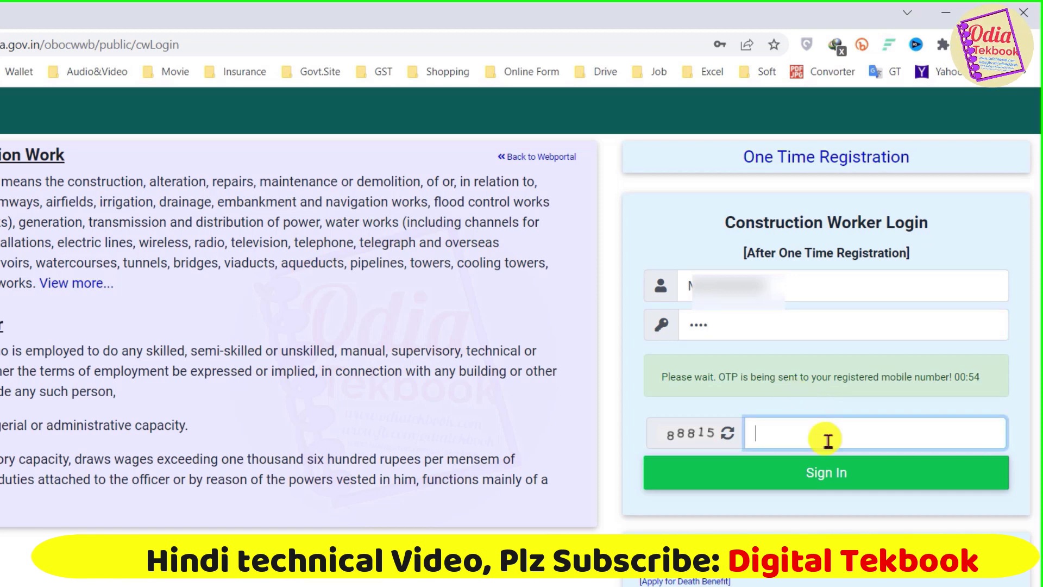
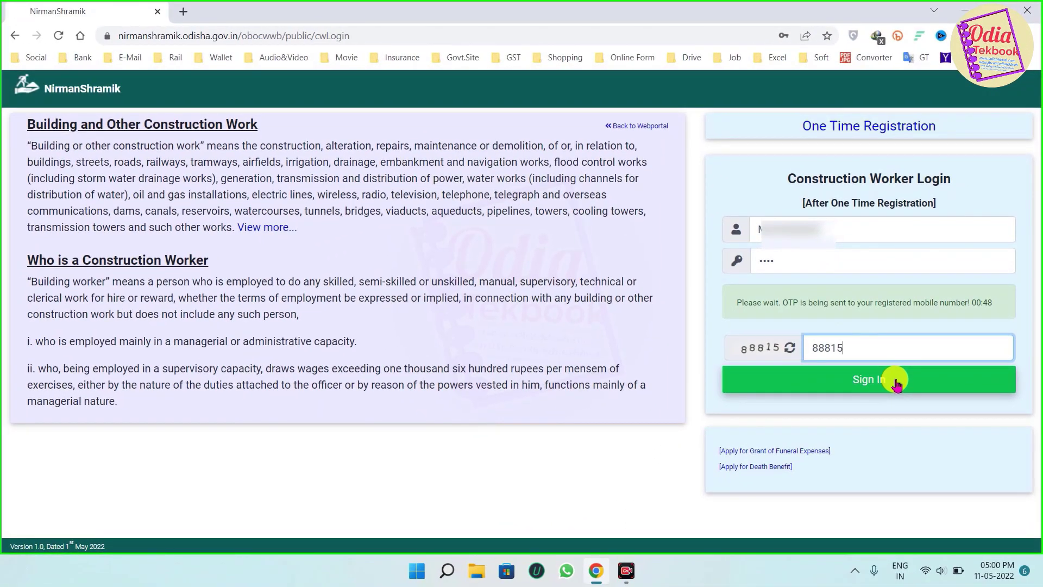
{"action": "left_click", "coordinate": [904, 387]}
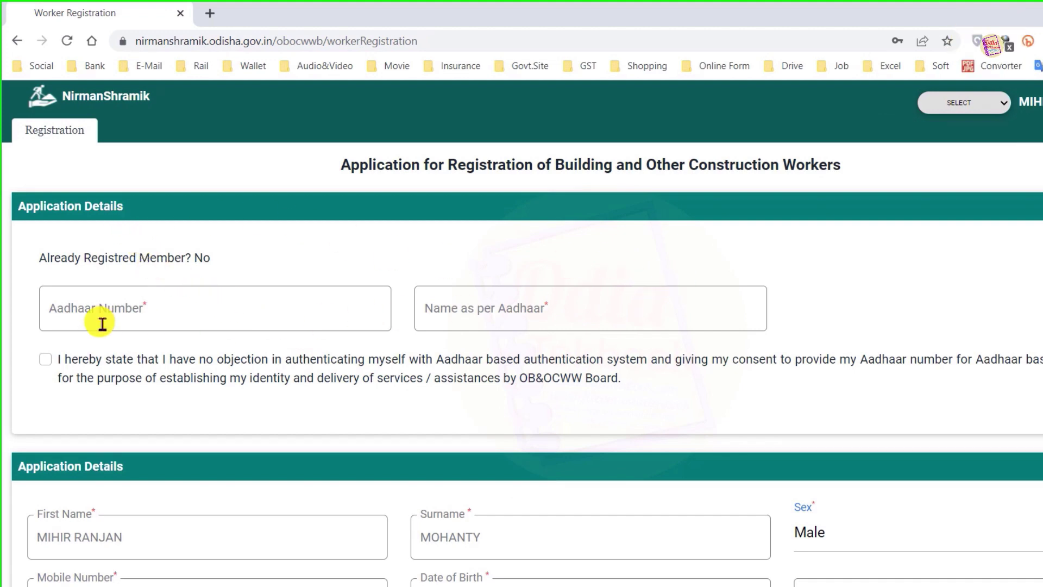
Enter the worker's Aadhaar number and full name as per Aadhaar, and tick the authentication consent
{"action": "left_click", "coordinate": [179, 307]}
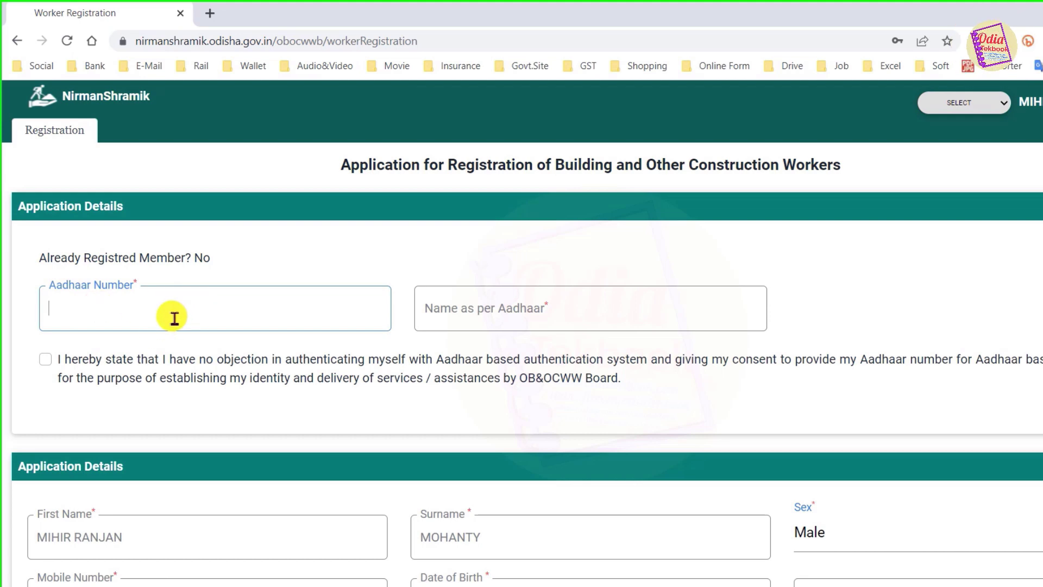
{"action": "type", "text": "62"}
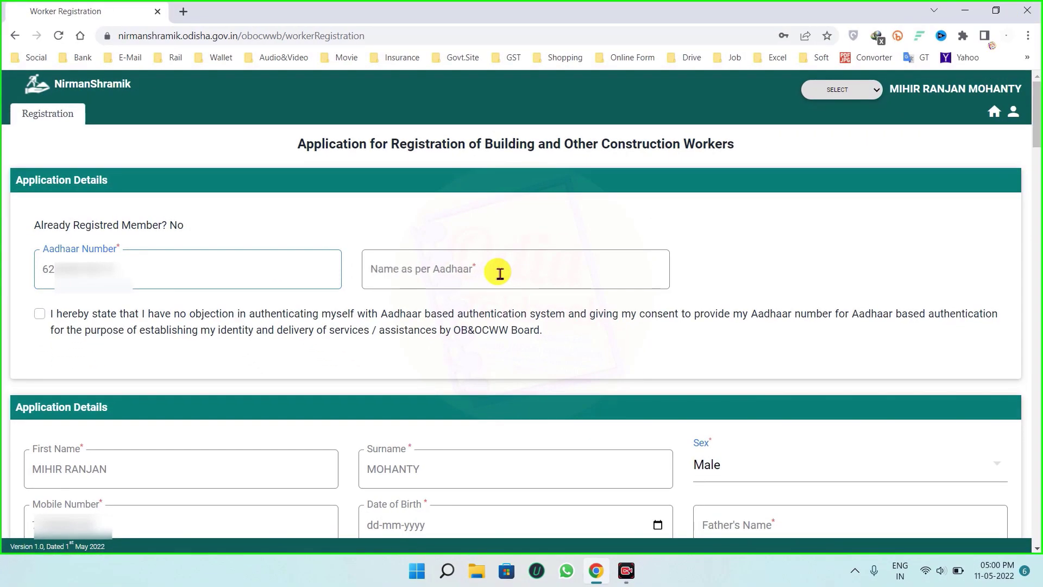
{"action": "left_click", "coordinate": [556, 304]}
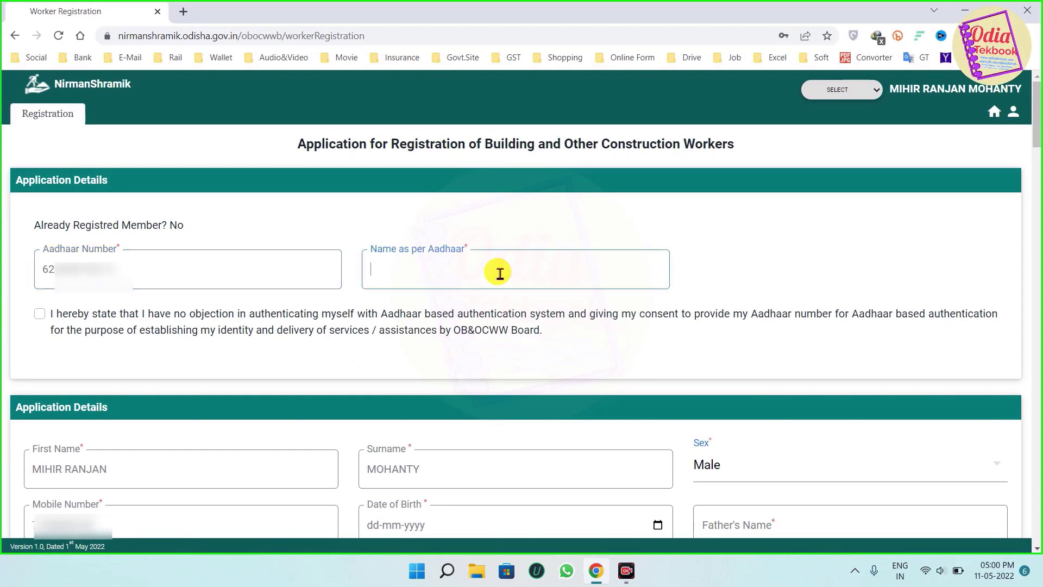
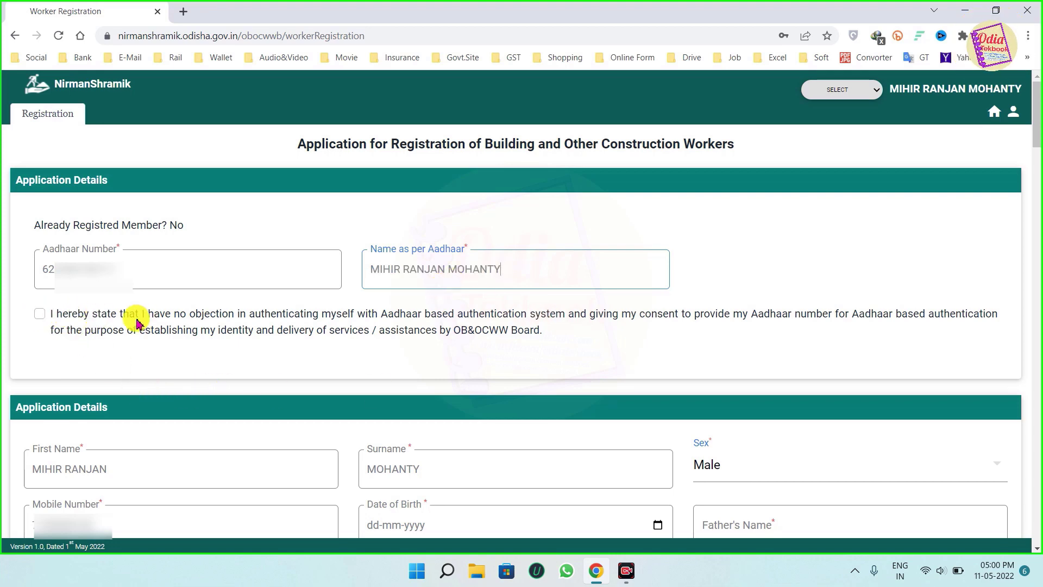
{"action": "left_click", "coordinate": [40, 314]}
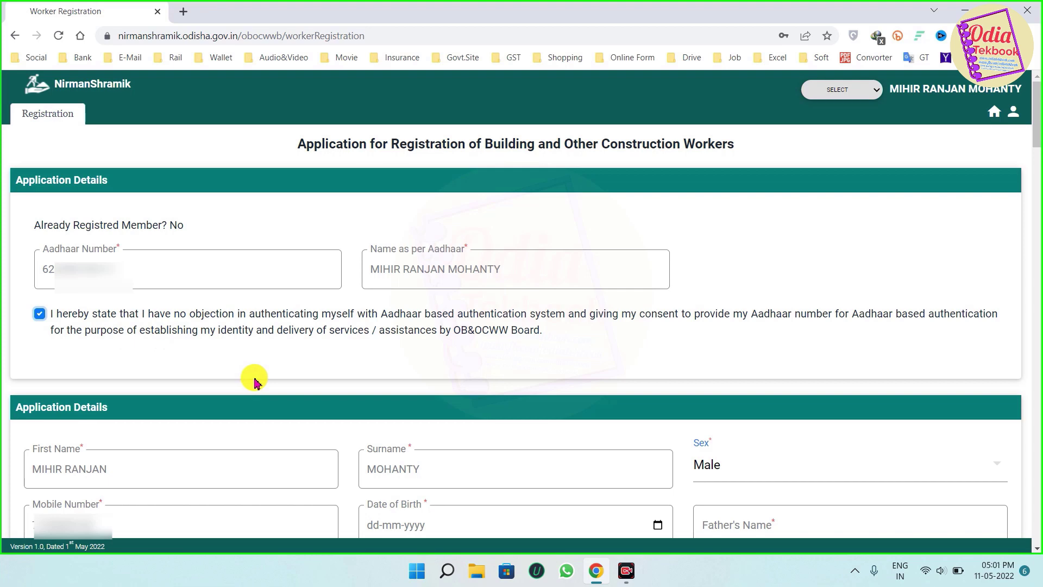
{"action": "scroll", "coordinate": [255, 380], "scroll_direction": "down", "scroll_amount": 5}
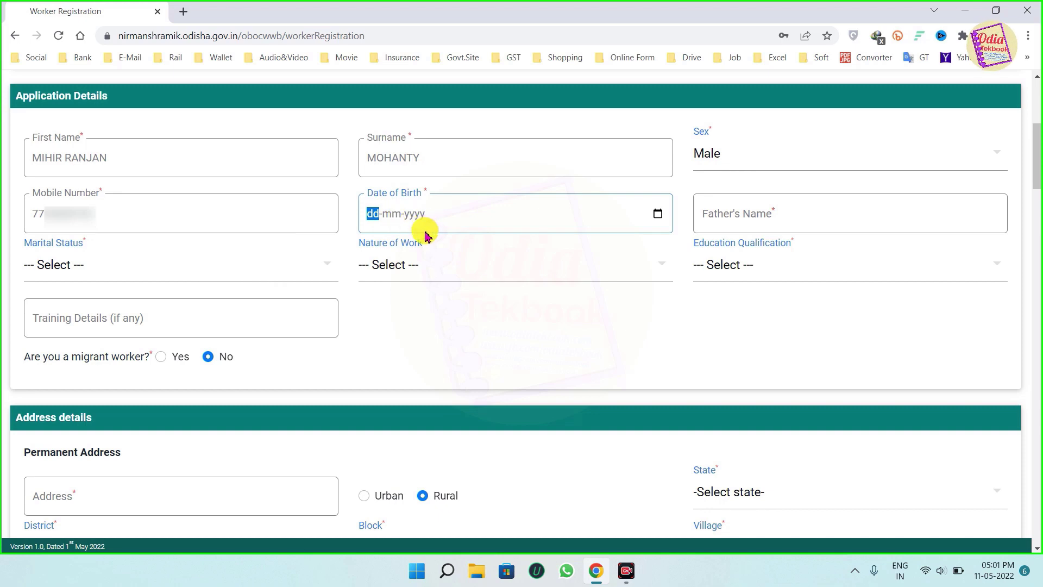
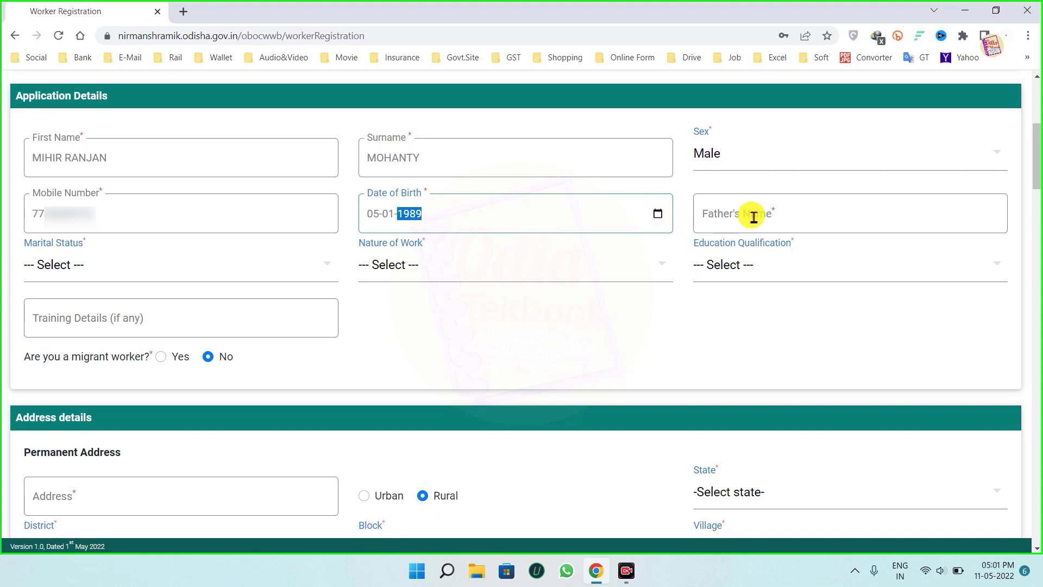
{"action": "left_click", "coordinate": [794, 215]}
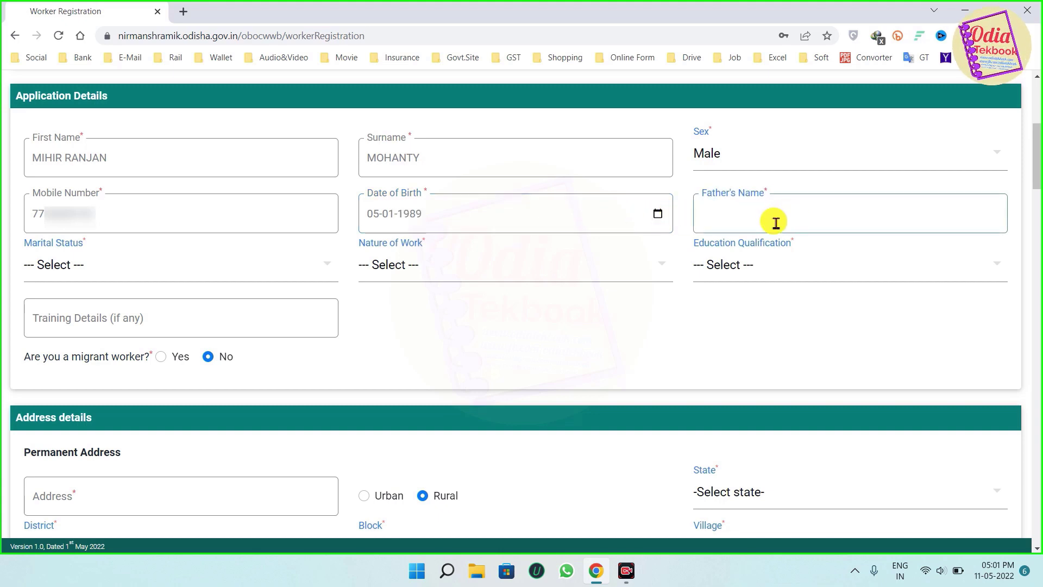
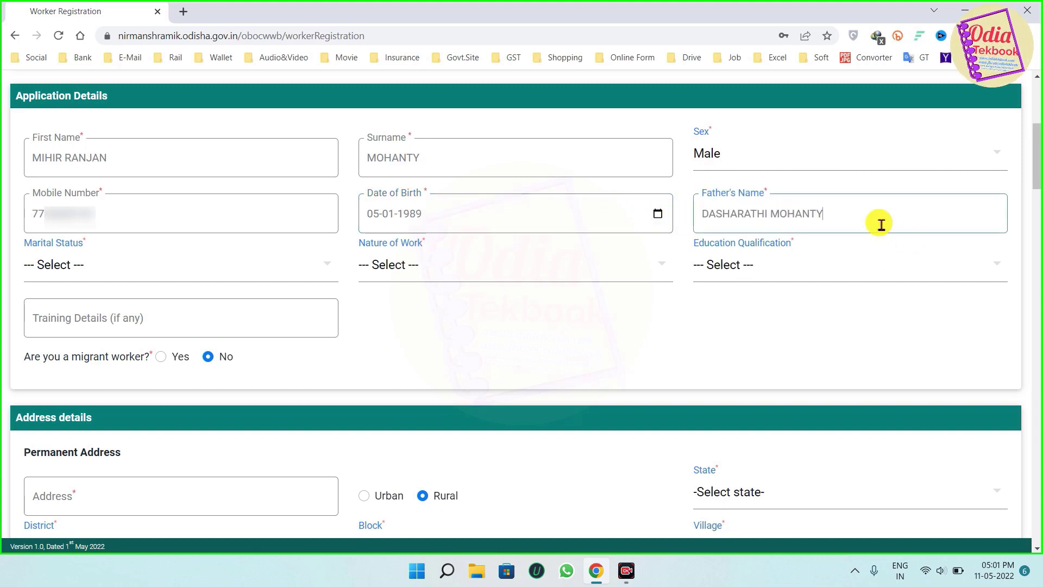
{"action": "left_click", "coordinate": [213, 276]}
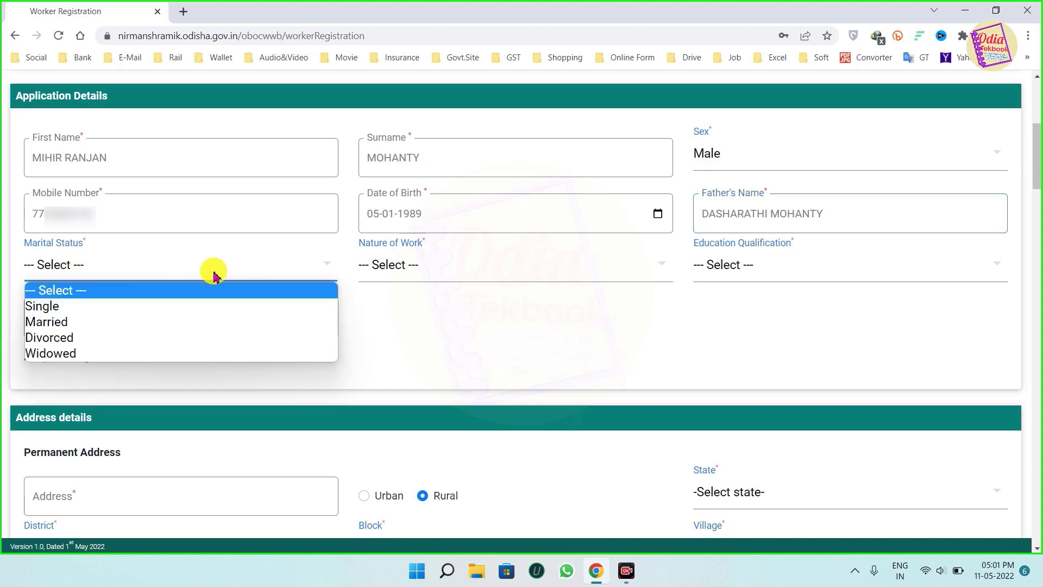
{"action": "left_click", "coordinate": [152, 324]}
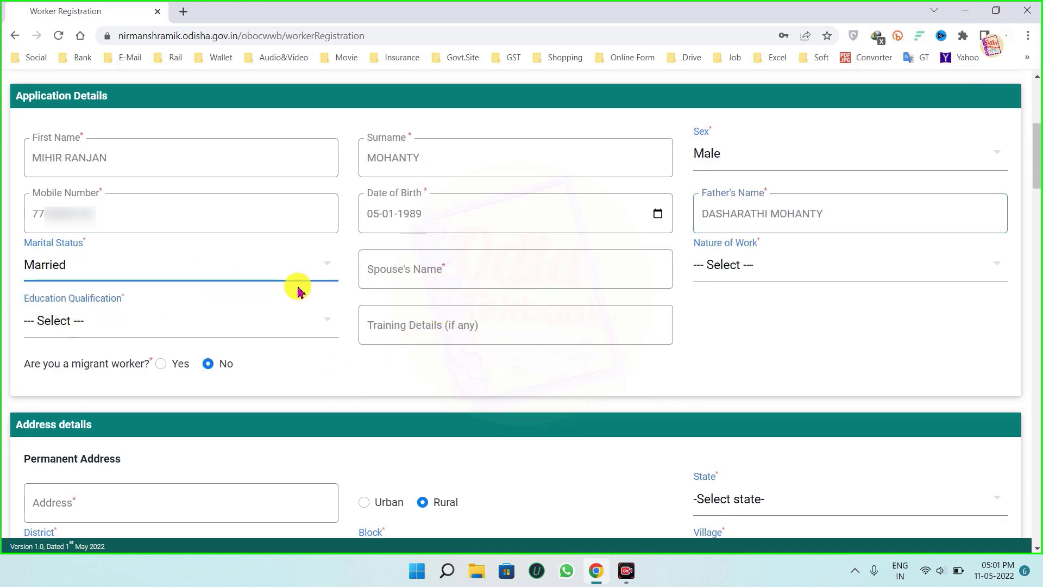
{"action": "left_click", "coordinate": [475, 268]}
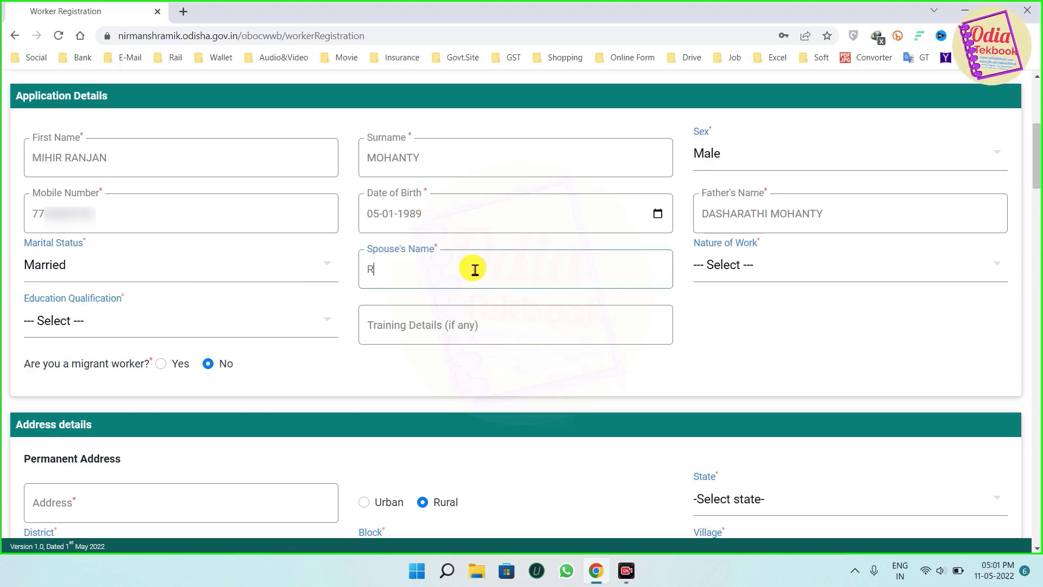
Set nature of work to Electrician and education qualification to Graduation
{"action": "left_click", "coordinate": [761, 265]}
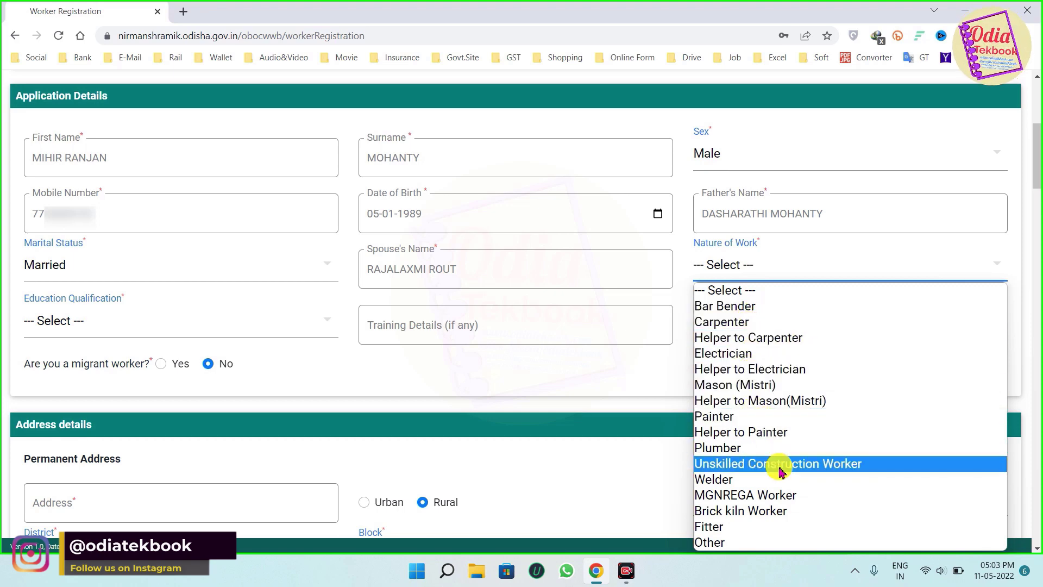
{"action": "left_click", "coordinate": [755, 354]}
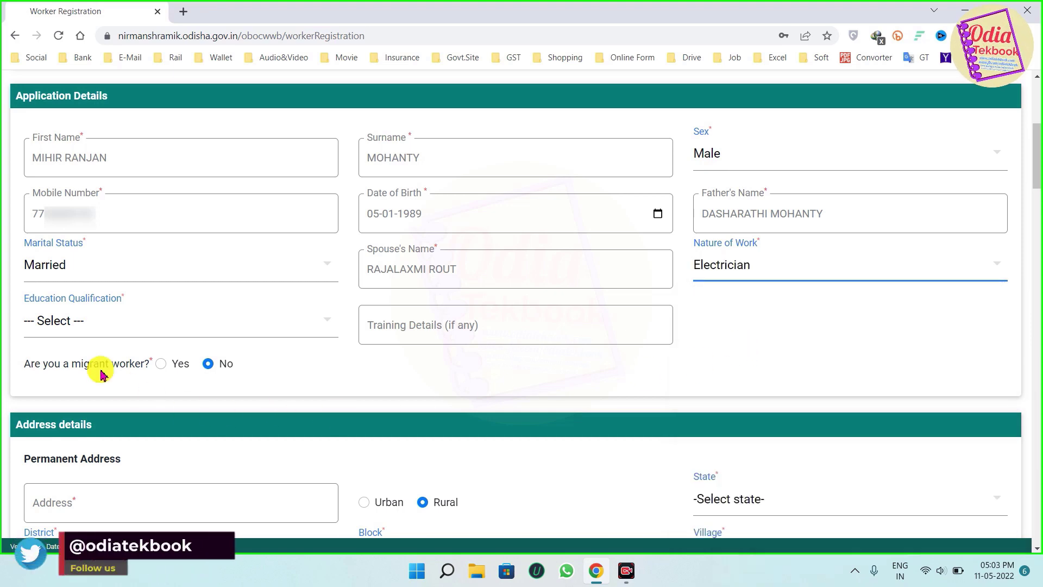
{"action": "left_click", "coordinate": [170, 326]}
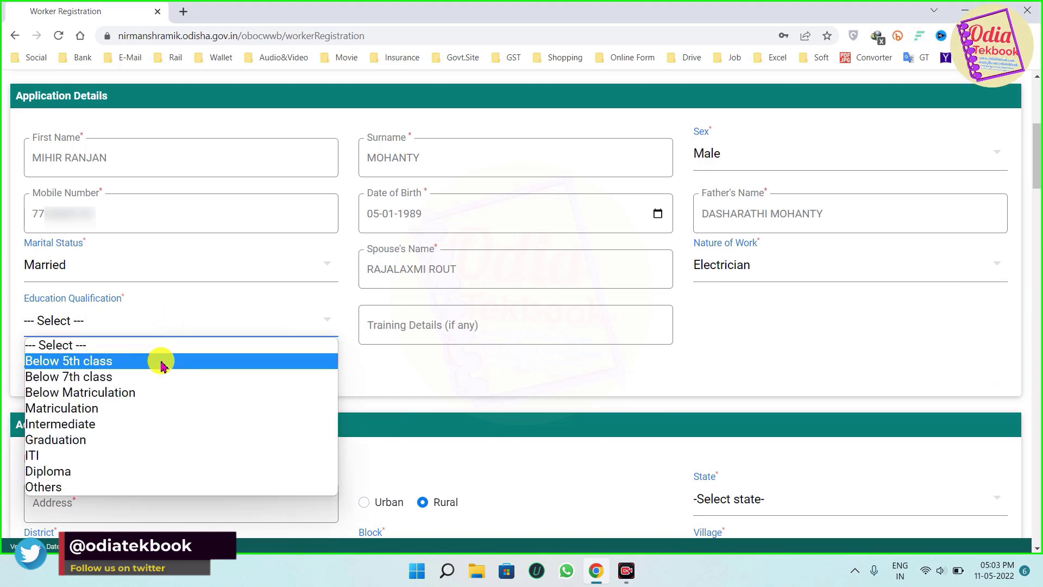
{"action": "left_click", "coordinate": [145, 438]}
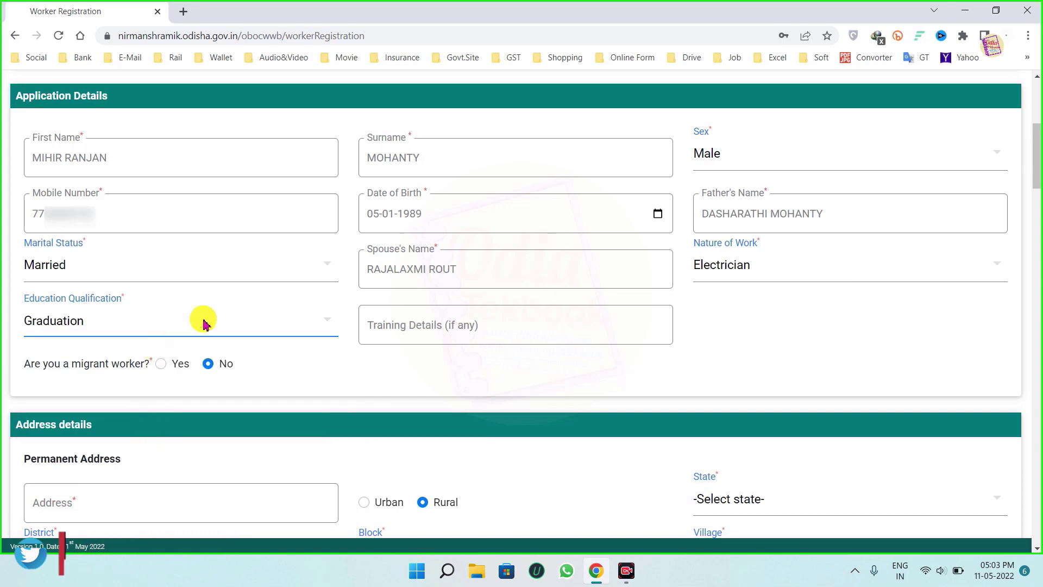
{"action": "left_click", "coordinate": [495, 332]}
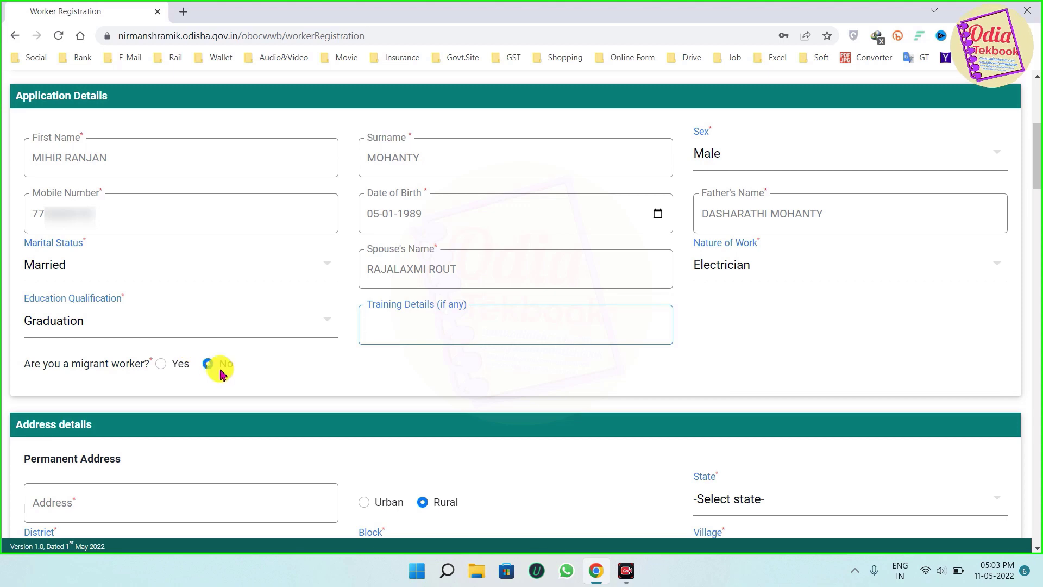
{"action": "scroll", "coordinate": [215, 377], "scroll_direction": "down", "scroll_amount": 5}
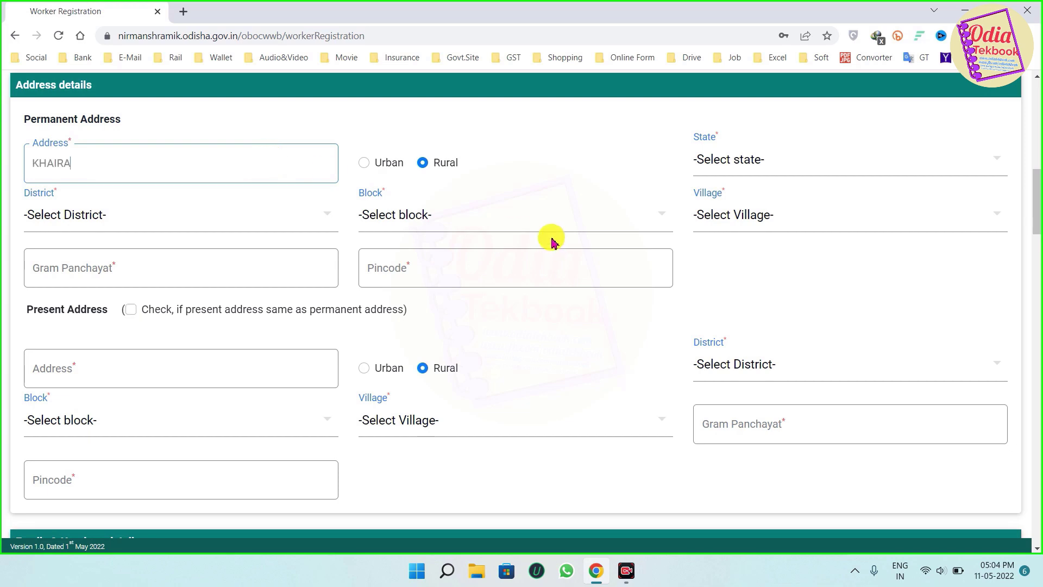
Mark the permanent address as Rural, with state ODISHA and district BALASORE
{"action": "left_click", "coordinate": [426, 164]}
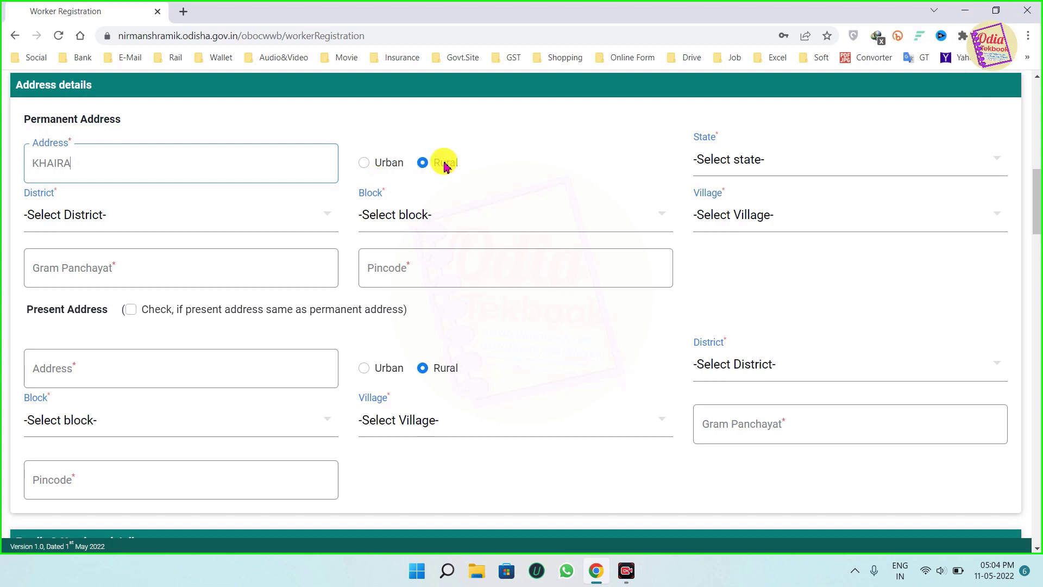
{"action": "left_click", "coordinate": [759, 165]}
{"action": "key", "text": "o"}
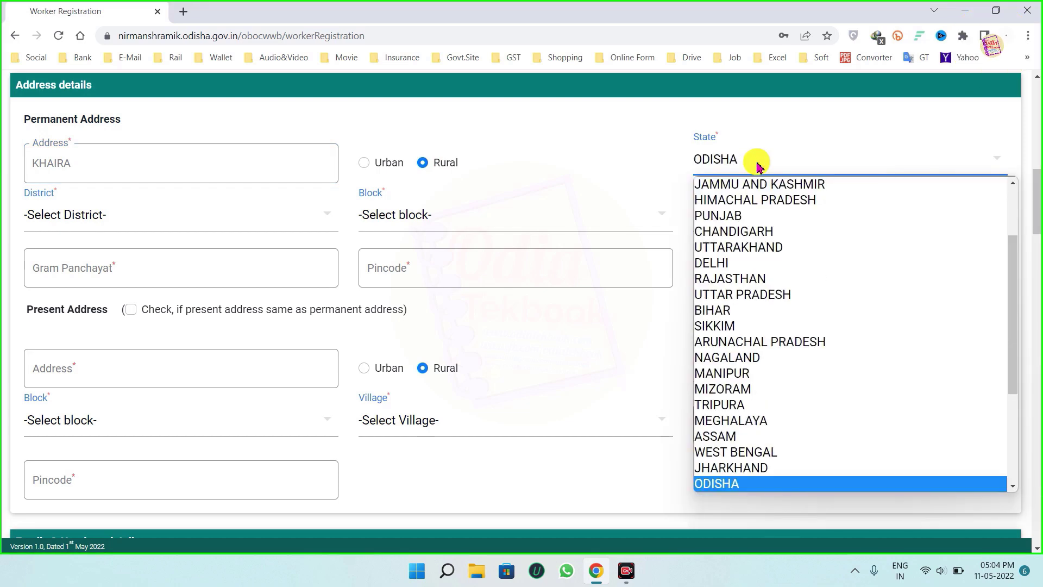
{"action": "left_click", "coordinate": [788, 484]}
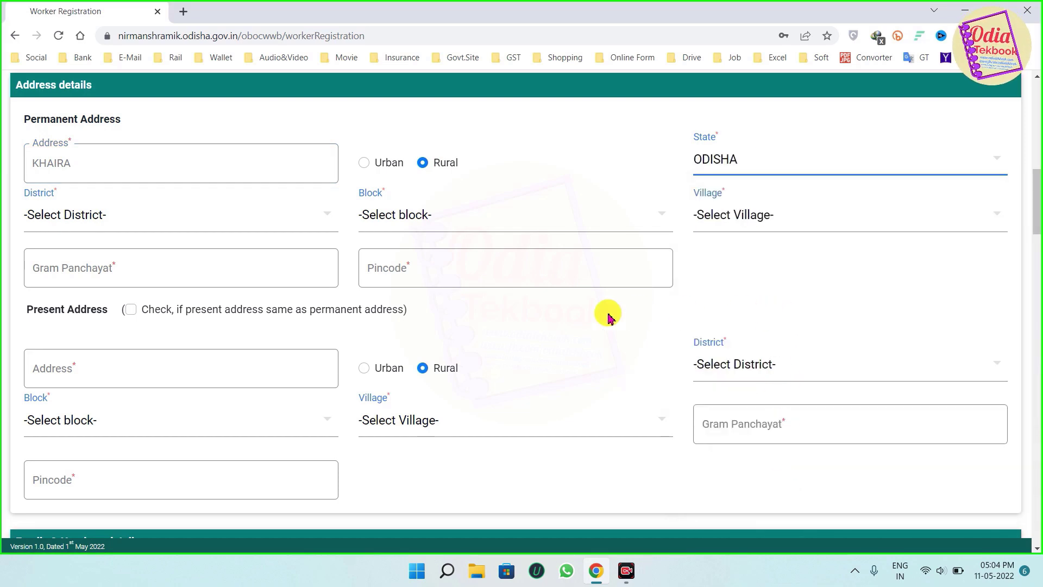
{"action": "left_click", "coordinate": [175, 215]}
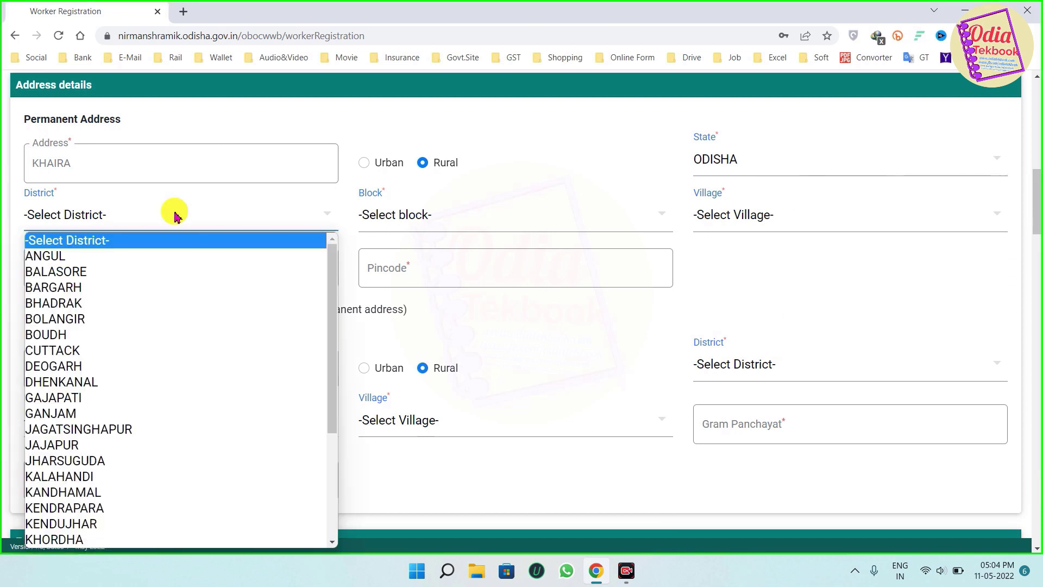
{"action": "key", "text": "Down"}
{"action": "key", "text": "Down"}
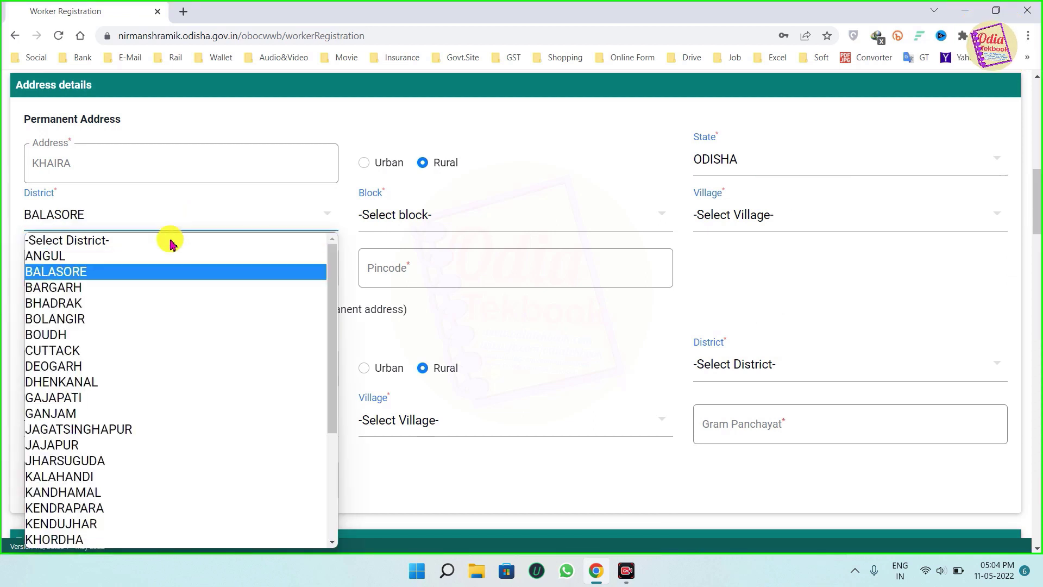
{"action": "left_click", "coordinate": [159, 271]}
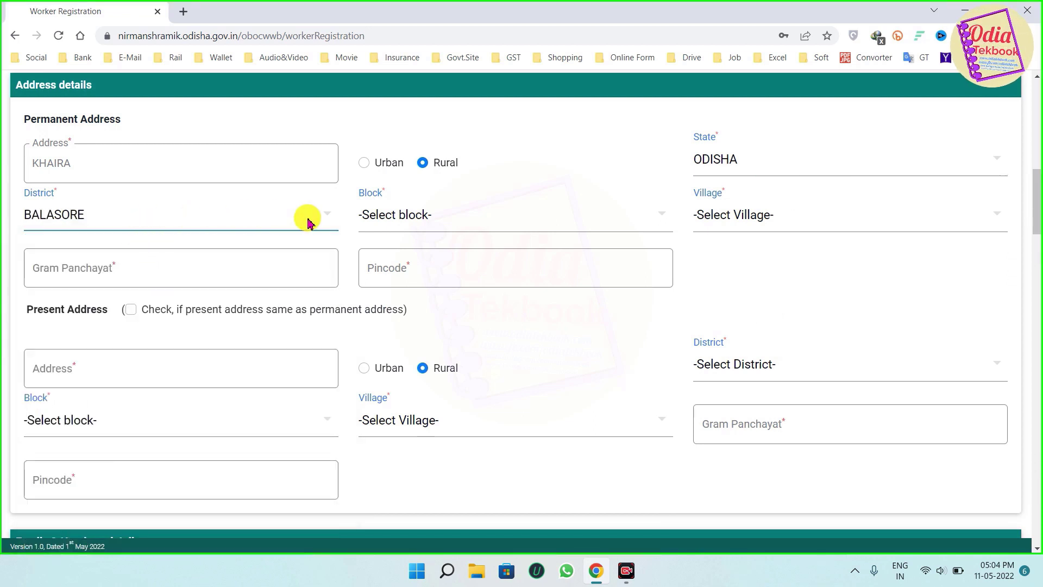
Set the permanent block to KHAIRA, then fill the gram panchayat and pincode
{"action": "left_click", "coordinate": [467, 216]}
{"action": "key", "text": "k"}
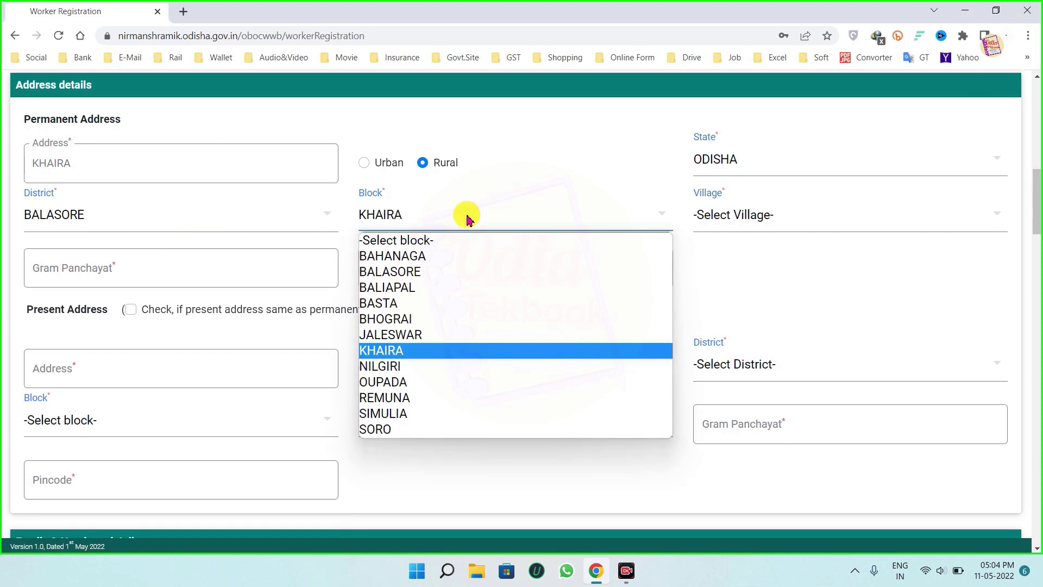
{"action": "left_click", "coordinate": [452, 356]}
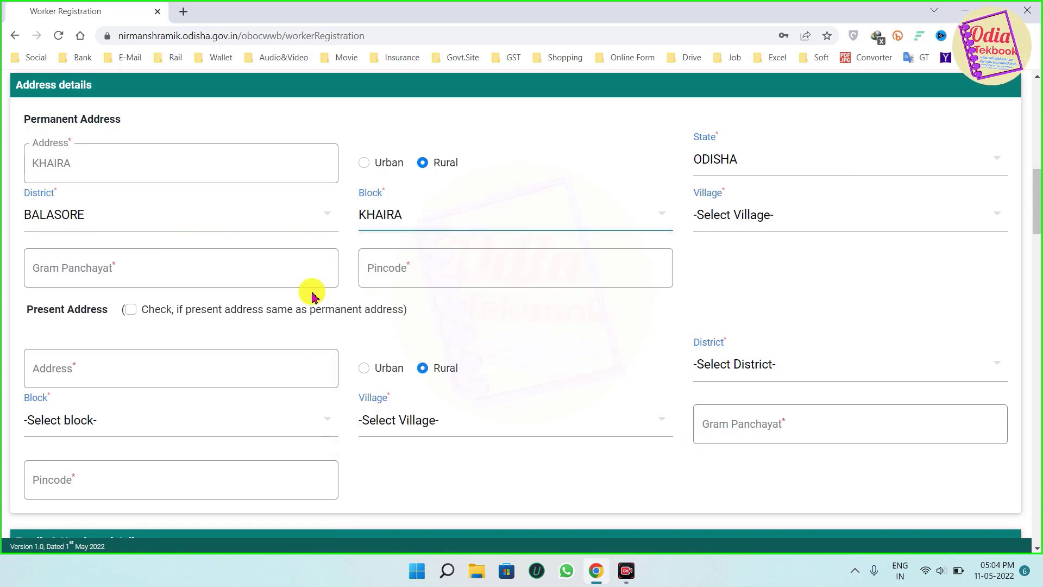
{"action": "left_click", "coordinate": [148, 268]}
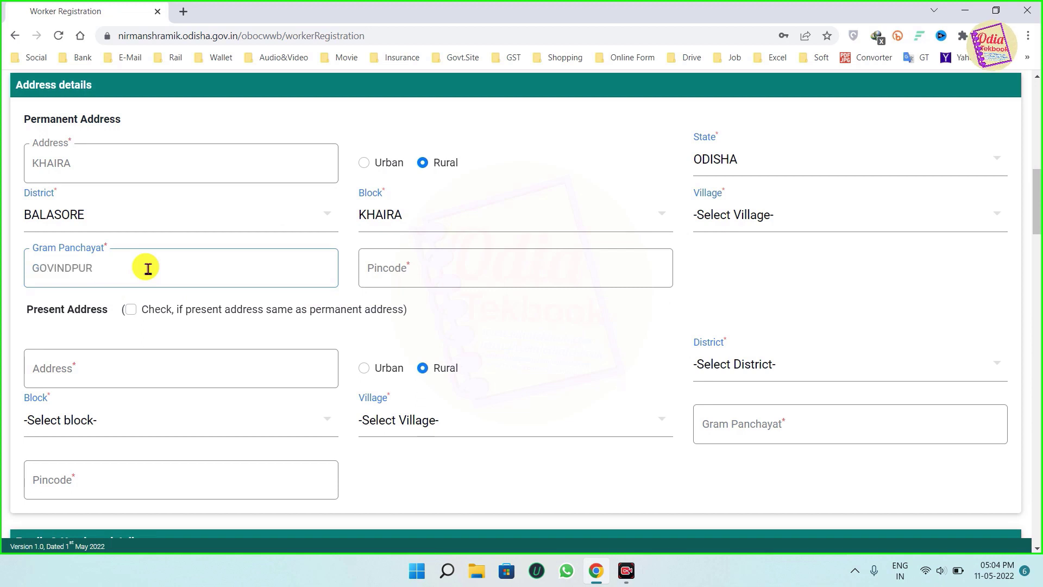
{"action": "left_click", "coordinate": [467, 273]}
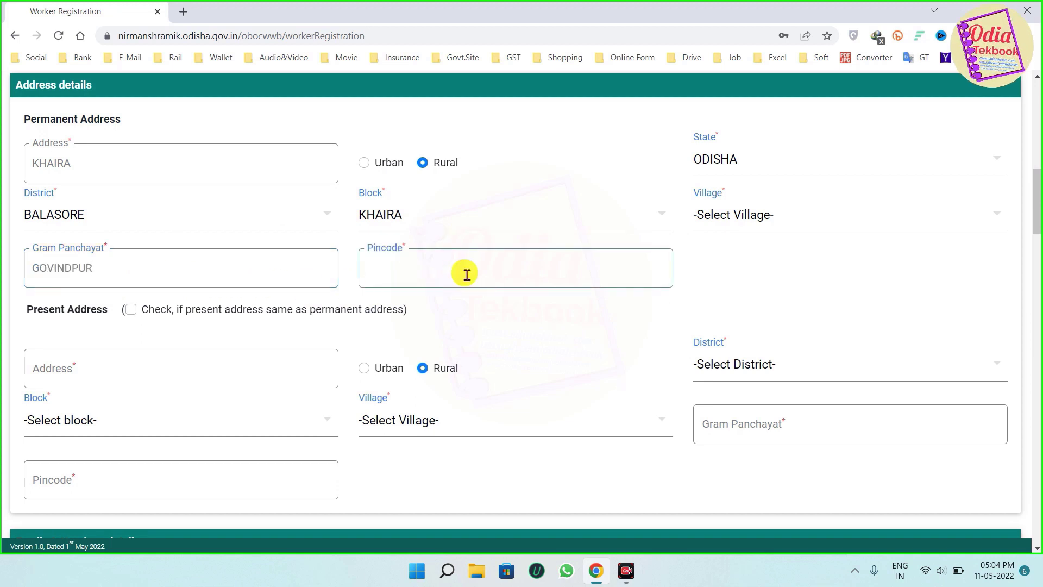
{"action": "type", "text": "756049"}
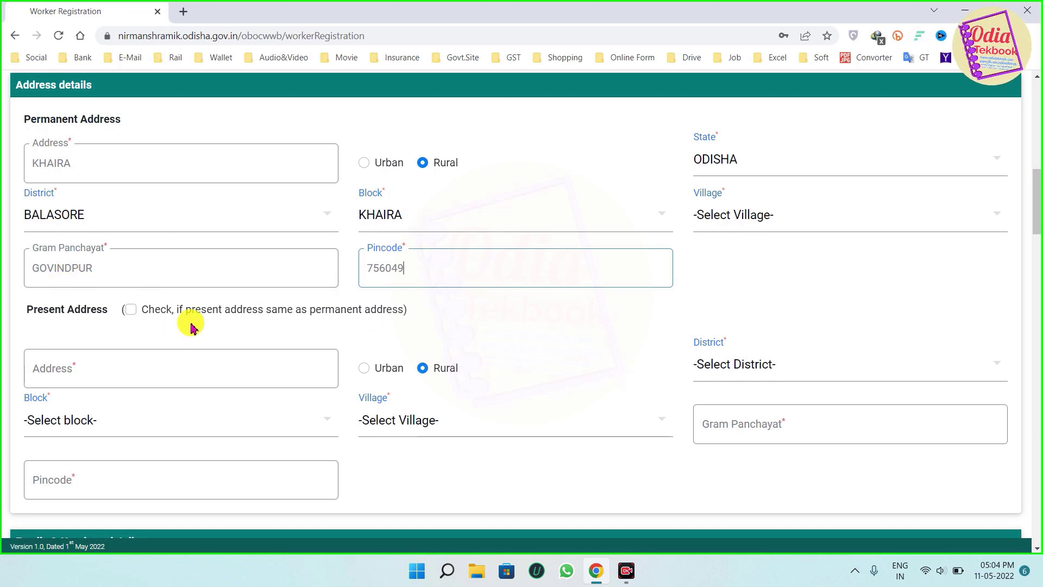
{"action": "scroll", "coordinate": [191, 326], "scroll_direction": "down", "scroll_amount": 2}
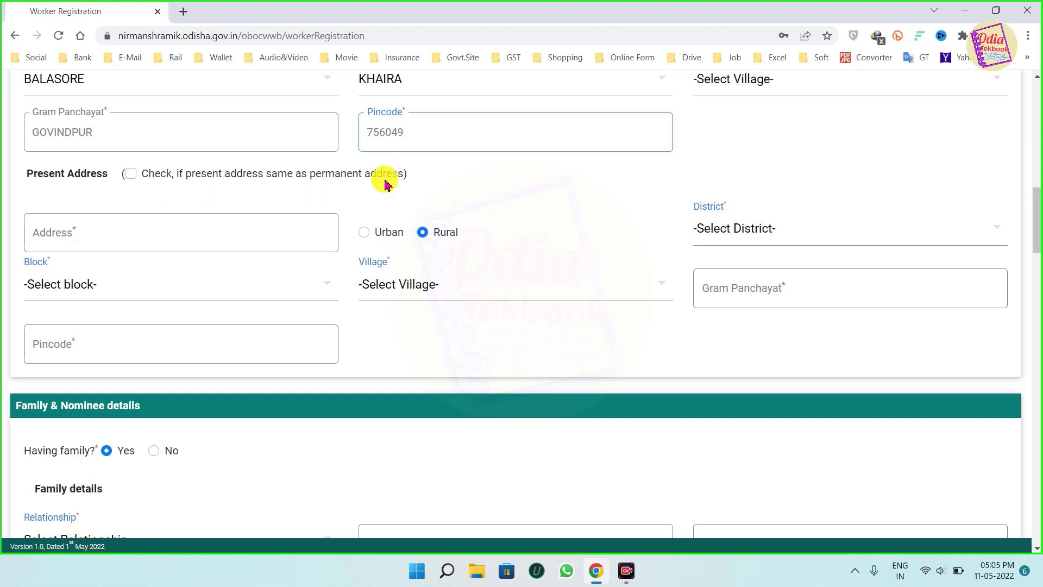
Copy the permanent address into the present address and set the present block to KHAIRA
{"action": "left_click", "coordinate": [128, 175]}
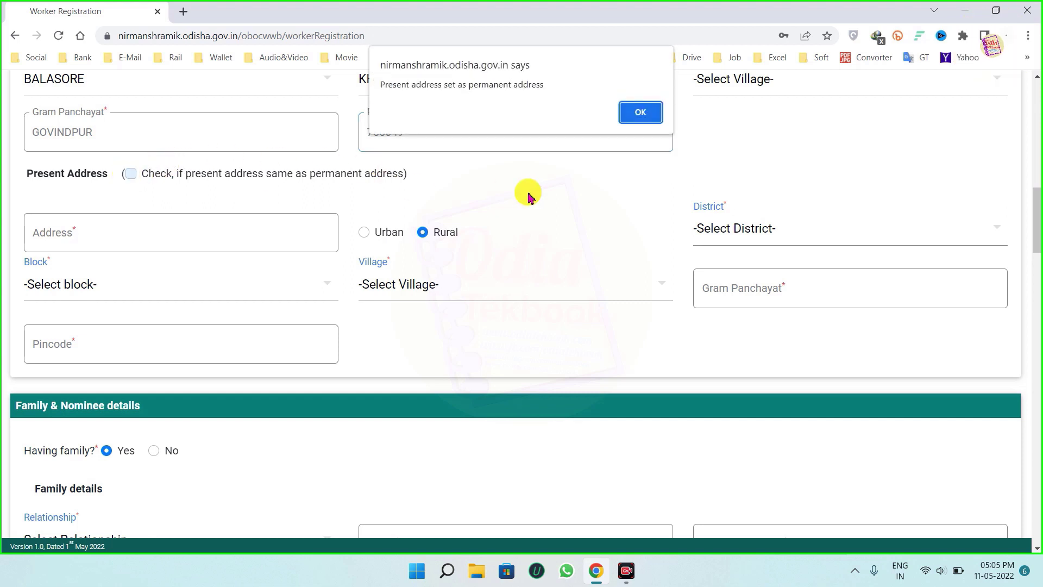
{"action": "left_click", "coordinate": [639, 113]}
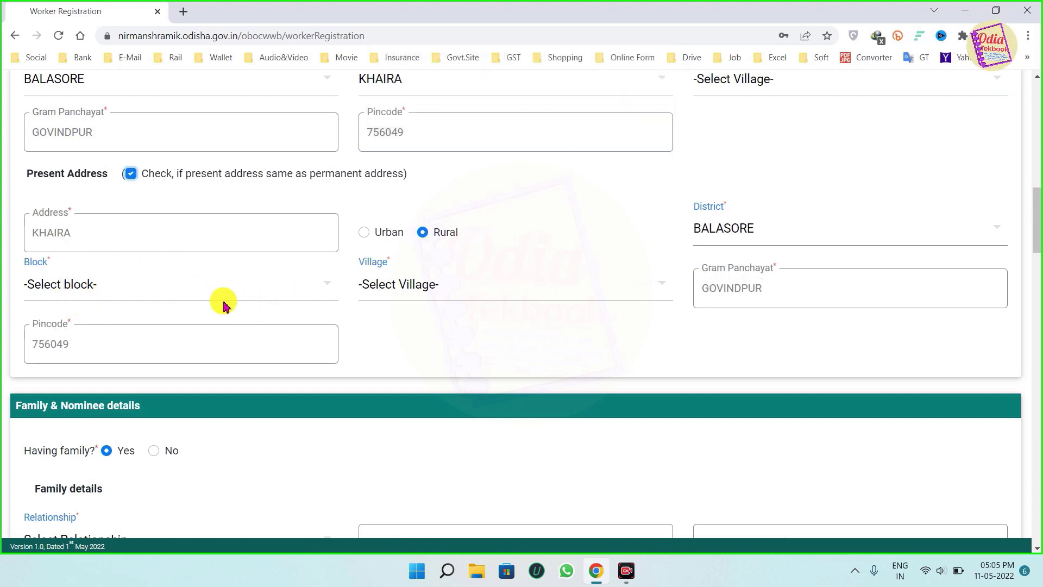
{"action": "left_click", "coordinate": [241, 290]}
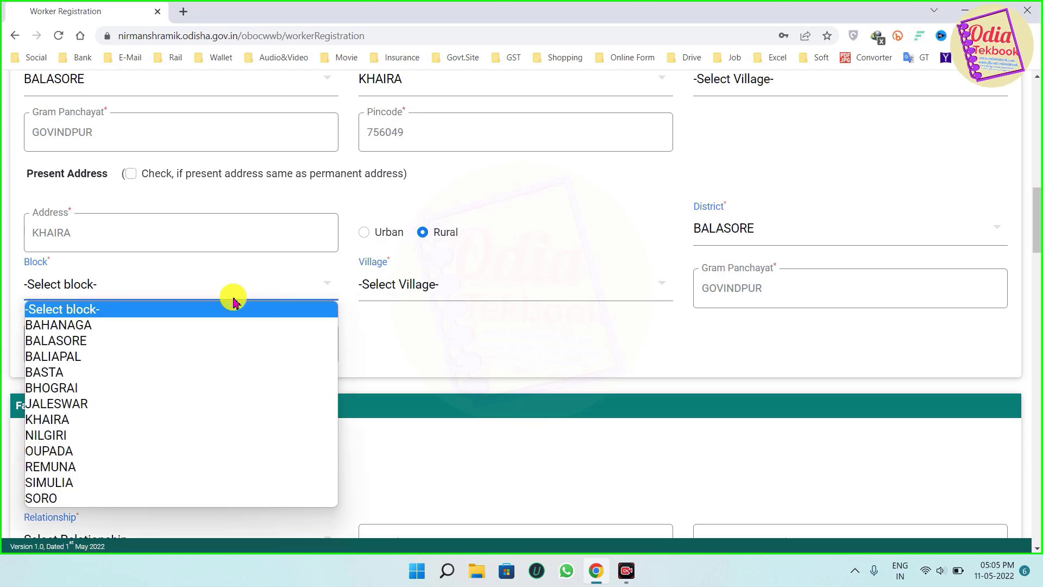
{"action": "key", "text": "k"}
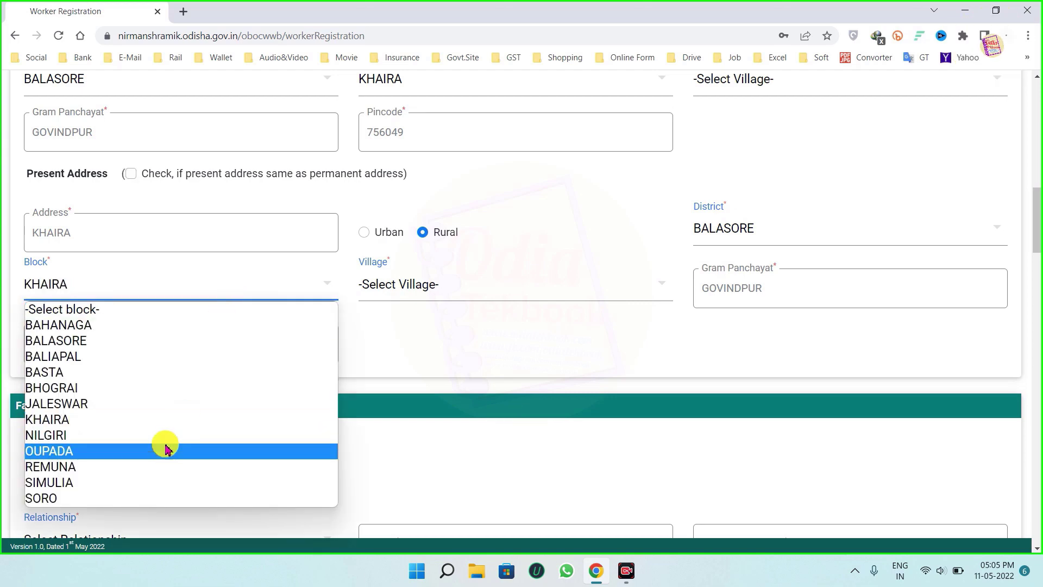
{"action": "left_click", "coordinate": [168, 421]}
Choose the present village and gram panchayat, and enter the present address pincode
{"action": "left_click", "coordinate": [541, 287]}
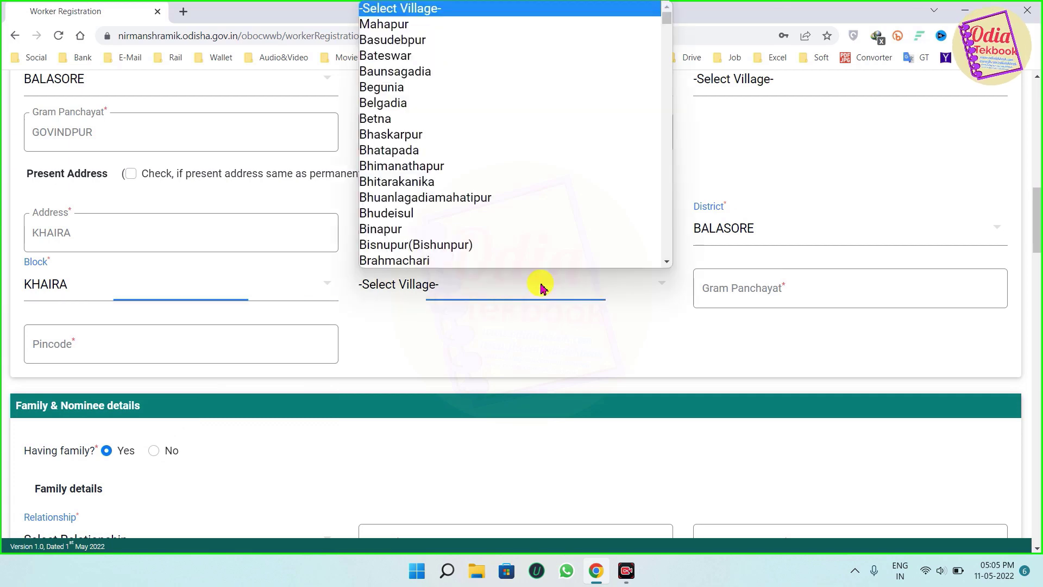
{"action": "key", "text": "s"}
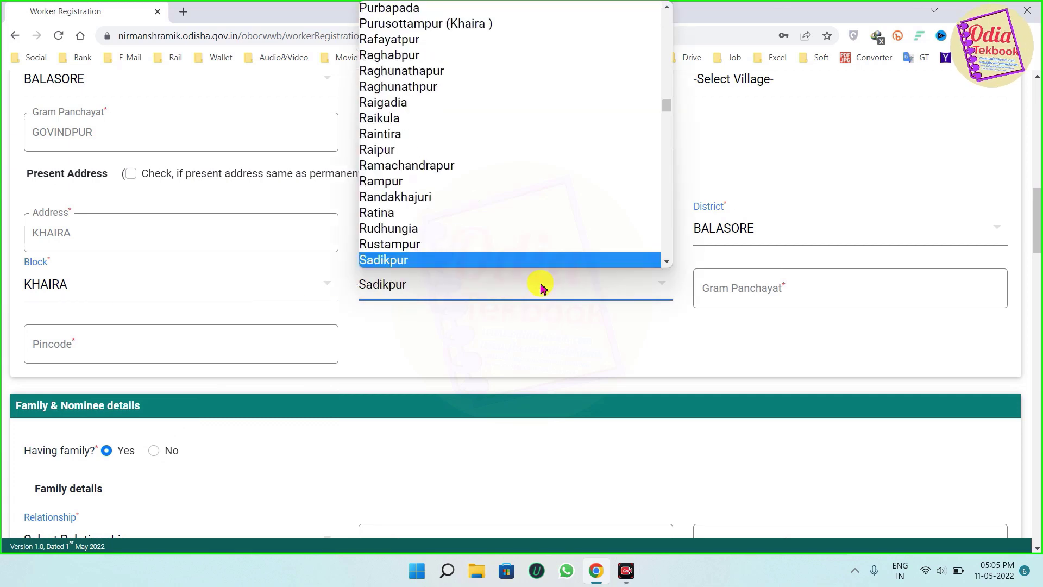
{"action": "key", "text": "s"}
{"action": "key", "text": "s"}
{"action": "key", "text": "Return"}
{"action": "left_click", "coordinate": [782, 292]}
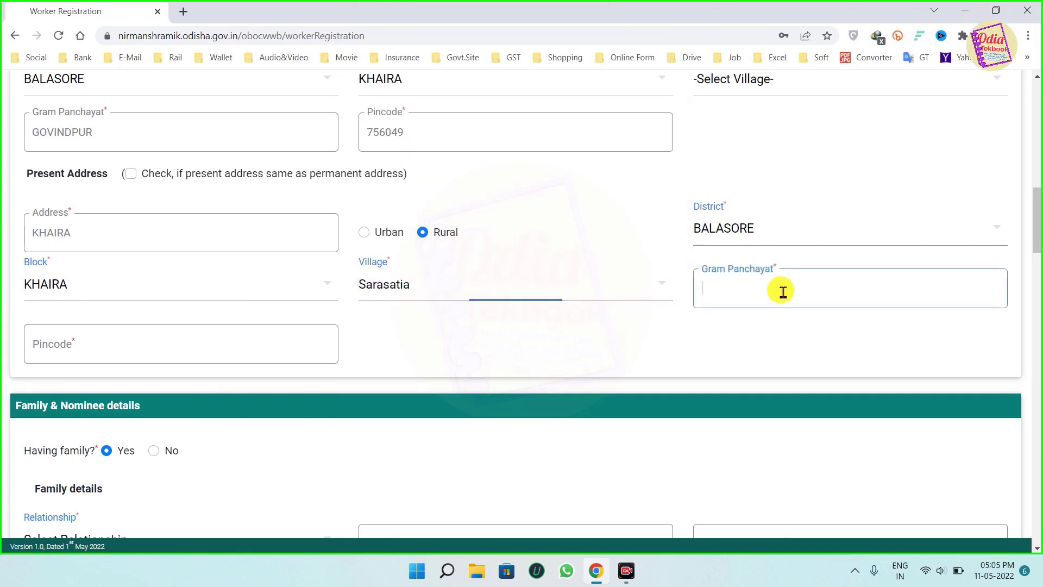
{"action": "left_click", "coordinate": [770, 329]}
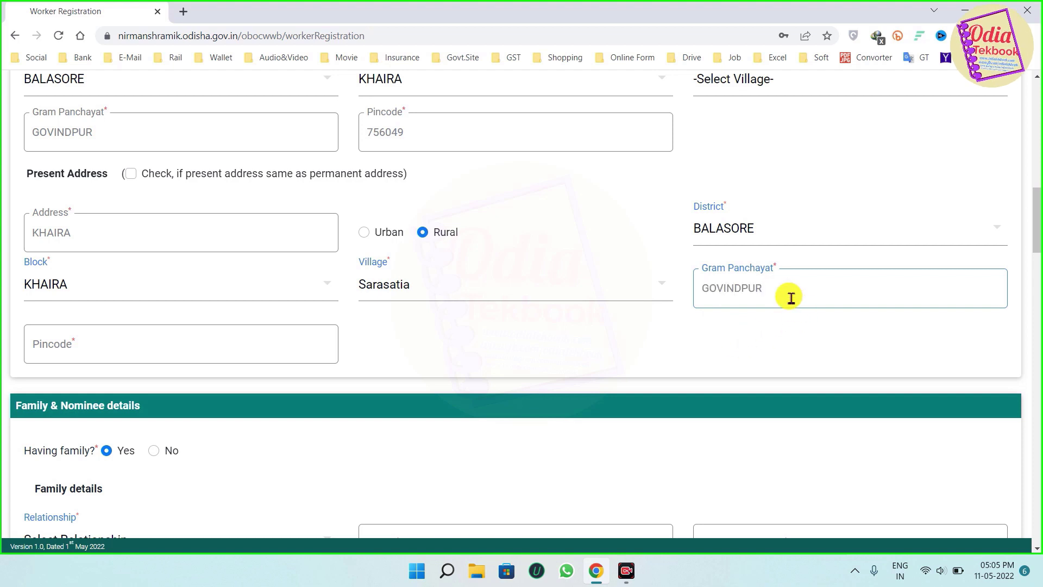
{"action": "left_click", "coordinate": [177, 343]}
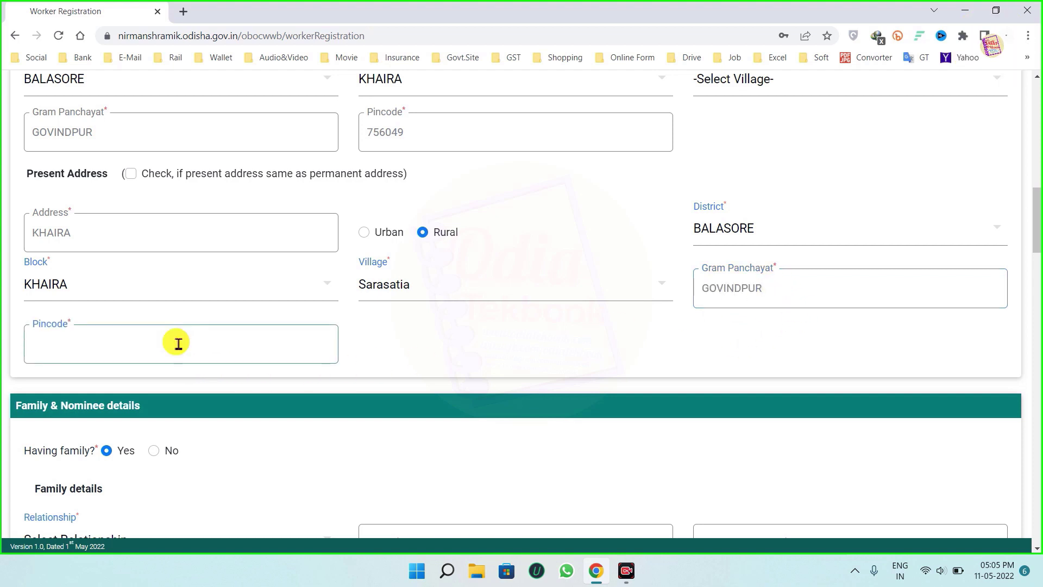
{"action": "type", "text": "756049"}
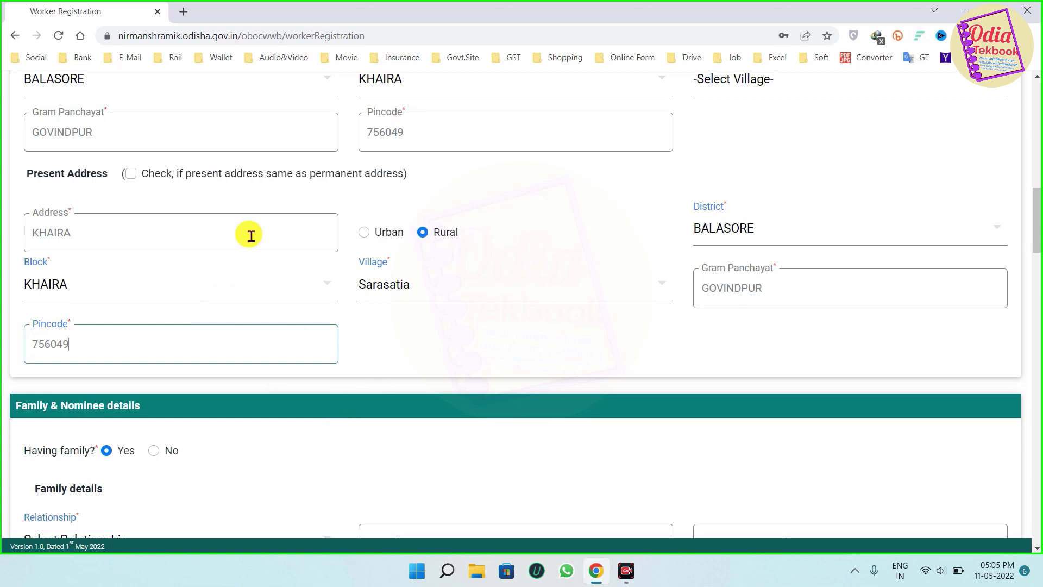
{"action": "scroll", "coordinate": [657, 284], "scroll_direction": "down", "scroll_amount": 5}
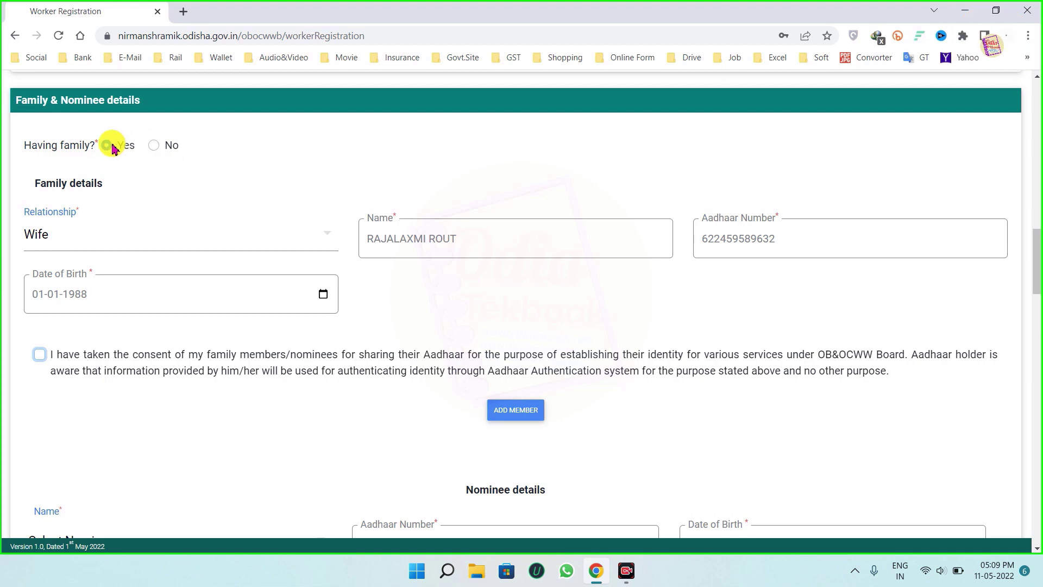
{"action": "left_click", "coordinate": [154, 146]}
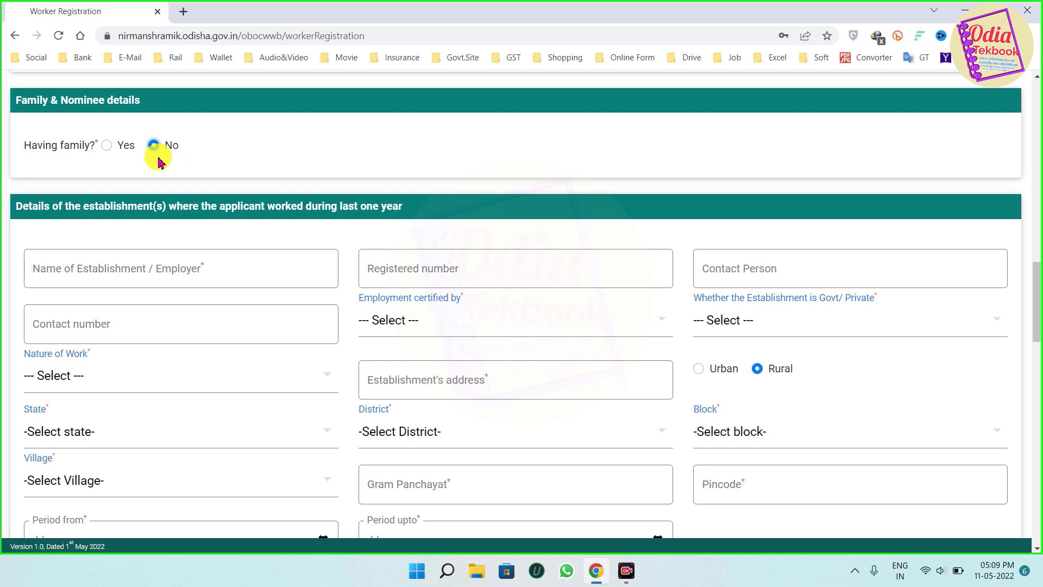
{"action": "left_click", "coordinate": [107, 145]}
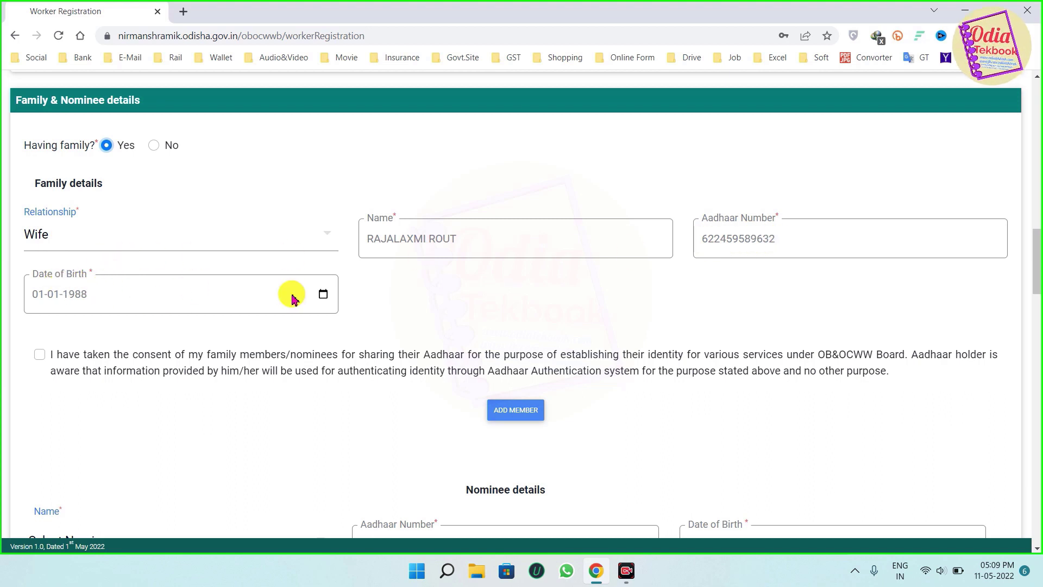
{"action": "left_click", "coordinate": [324, 295]}
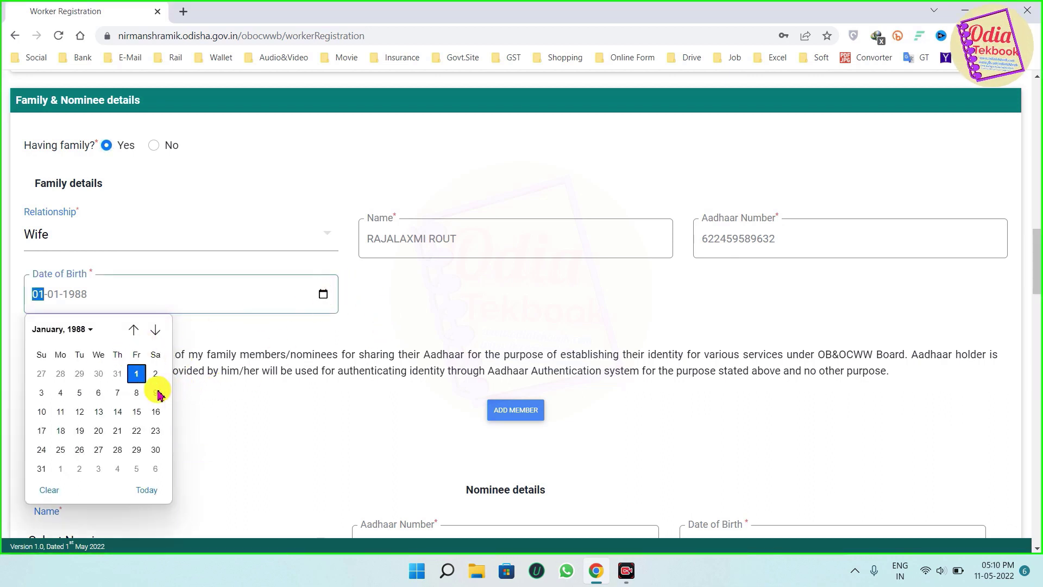
{"action": "left_click", "coordinate": [253, 428]}
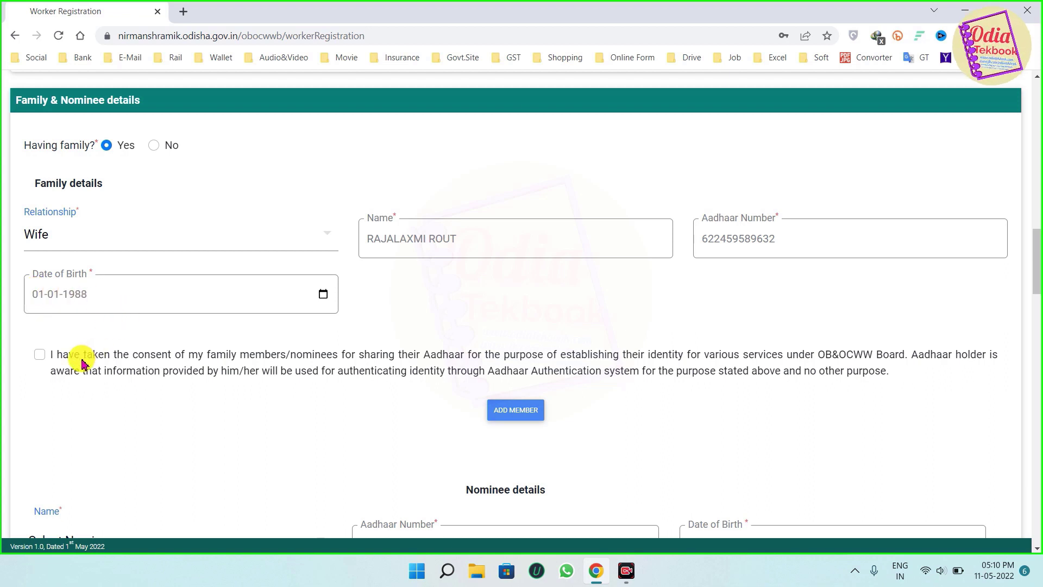
{"action": "left_click", "coordinate": [41, 356]}
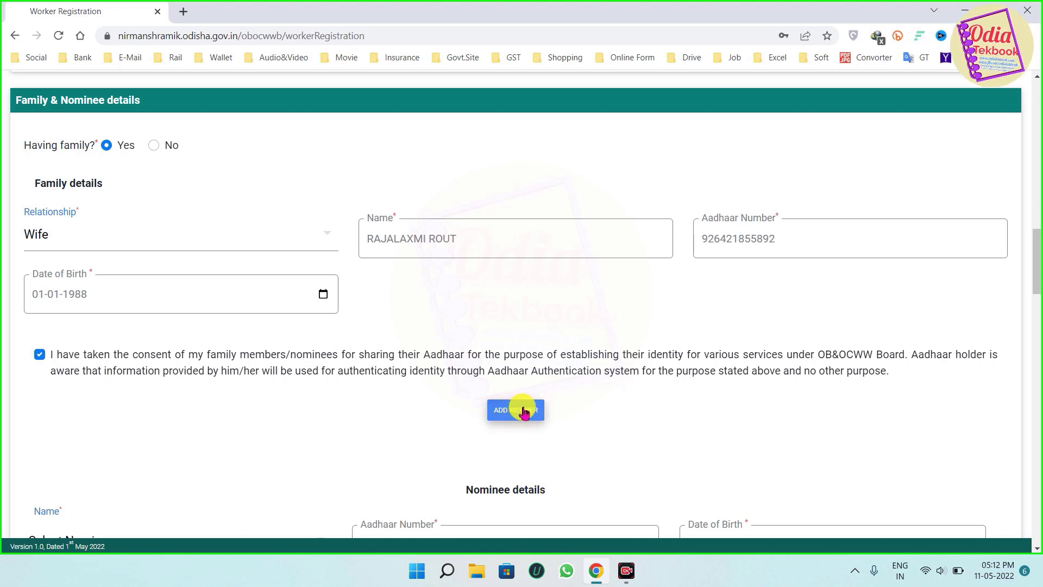
{"action": "left_click", "coordinate": [524, 412]}
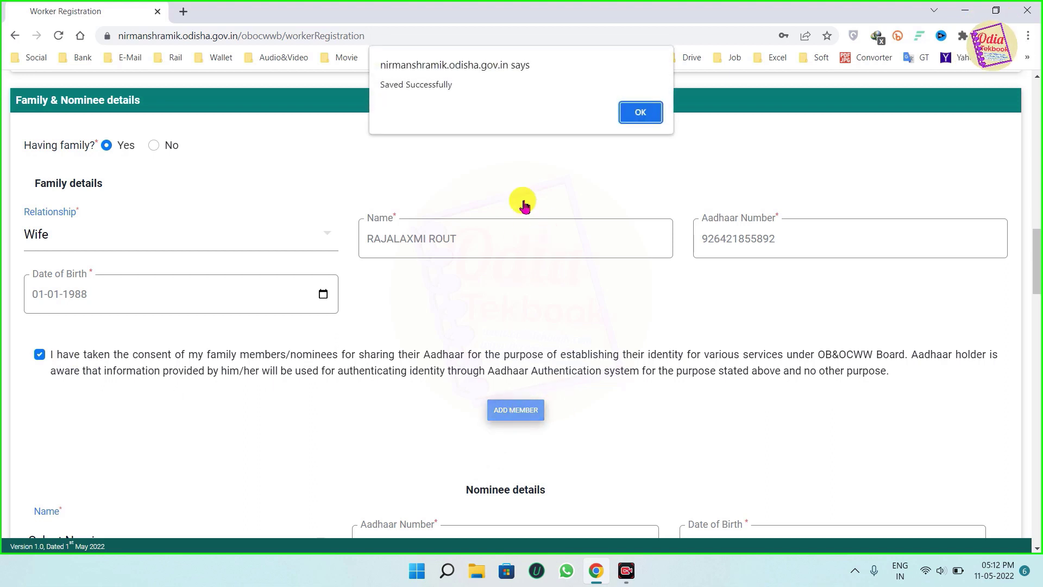
{"action": "left_click", "coordinate": [639, 112]}
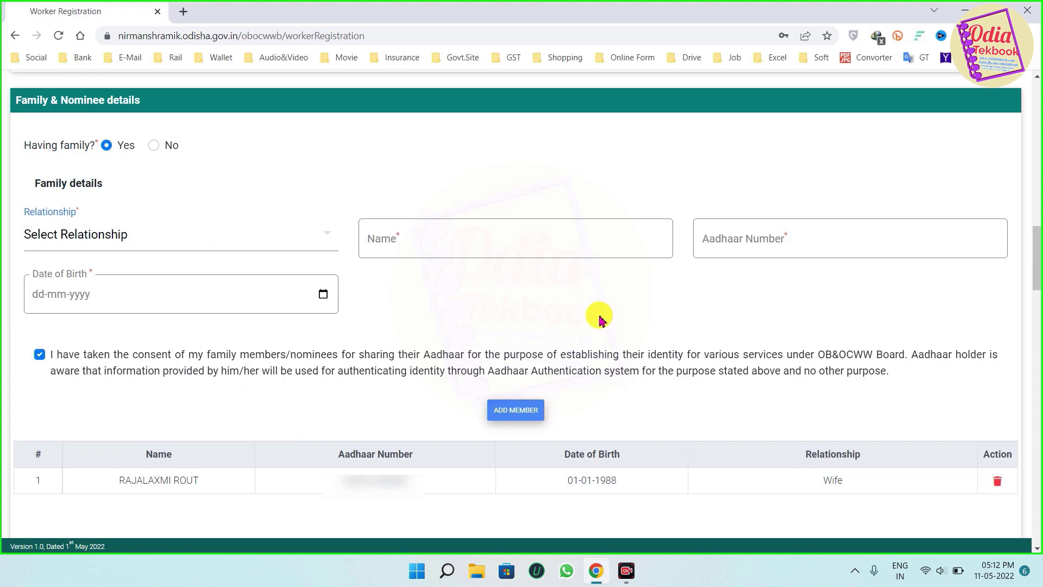
Choose the wife as nominee and enter her address and a 100% share
{"action": "scroll", "coordinate": [642, 343], "scroll_direction": "down", "scroll_amount": 9}
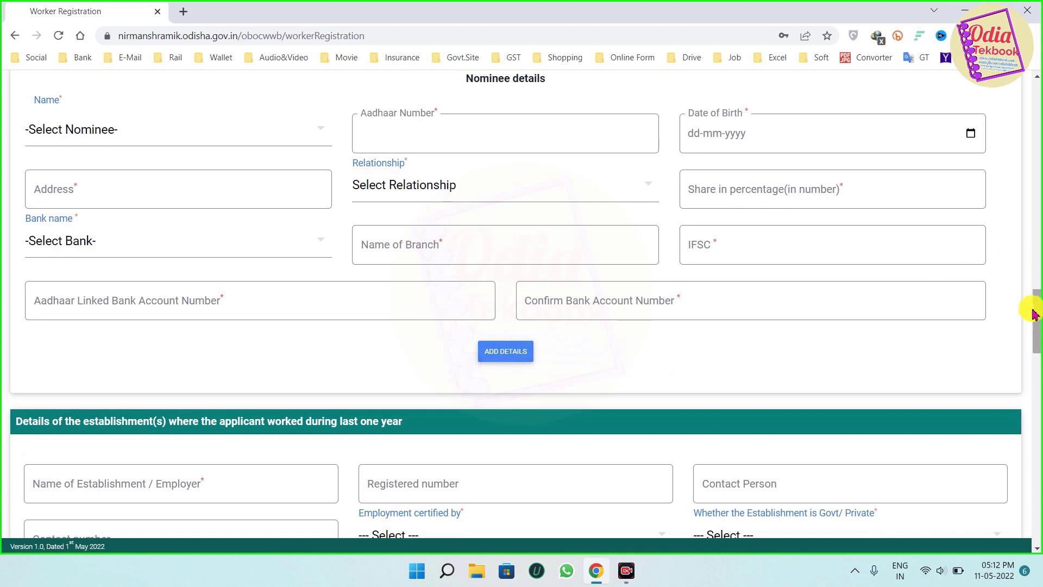
{"action": "left_click_drag", "start_coordinate": [1038, 315], "coordinate": [1034, 298]}
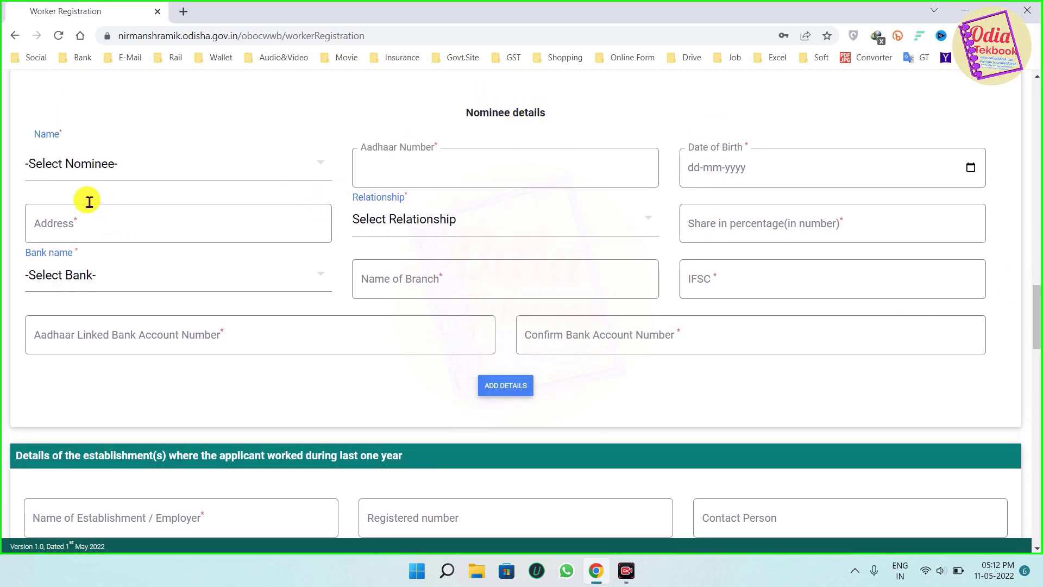
{"action": "left_click", "coordinate": [315, 163]}
{"action": "left_click", "coordinate": [187, 205]}
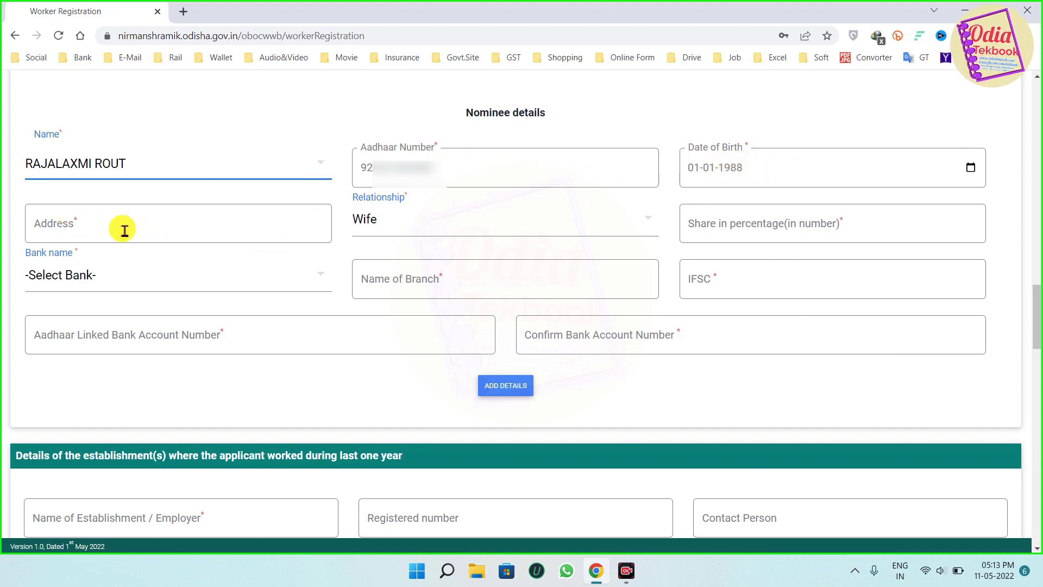
{"action": "left_click", "coordinate": [155, 220]}
{"action": "type", "text": "KHAIRA"}
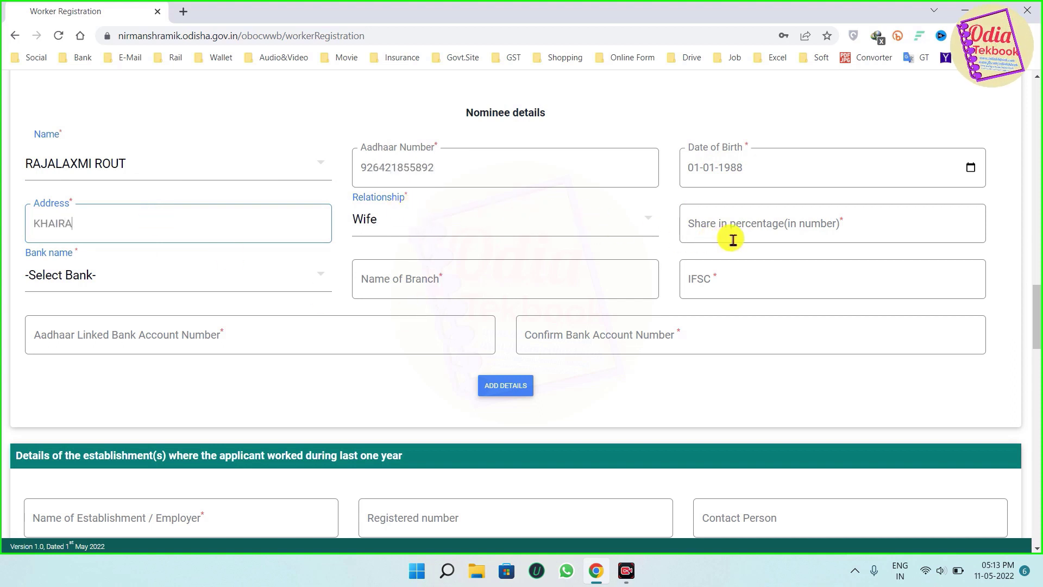
{"action": "left_click", "coordinate": [774, 228]}
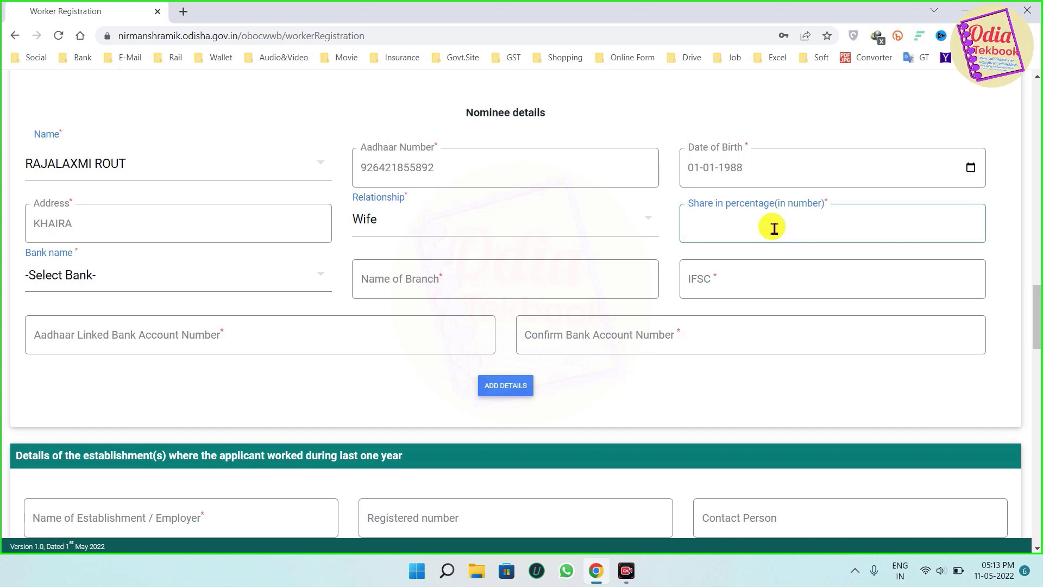
{"action": "type", "text": "00"}
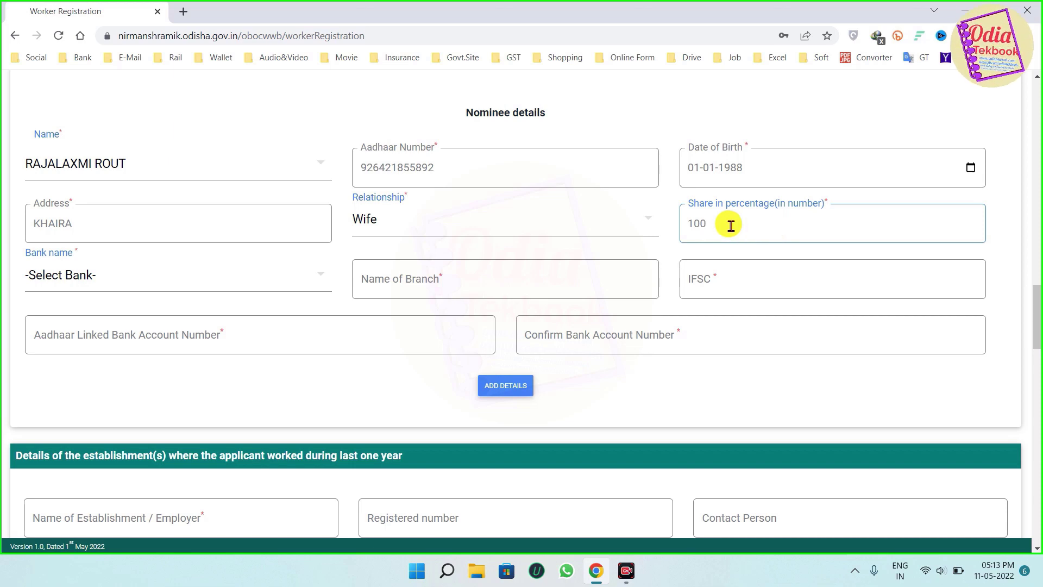
Set the nominee's bank to UCO BANK, branch OUPADA, and paste IFSC UCBA0001008
{"action": "left_click", "coordinate": [175, 286]}
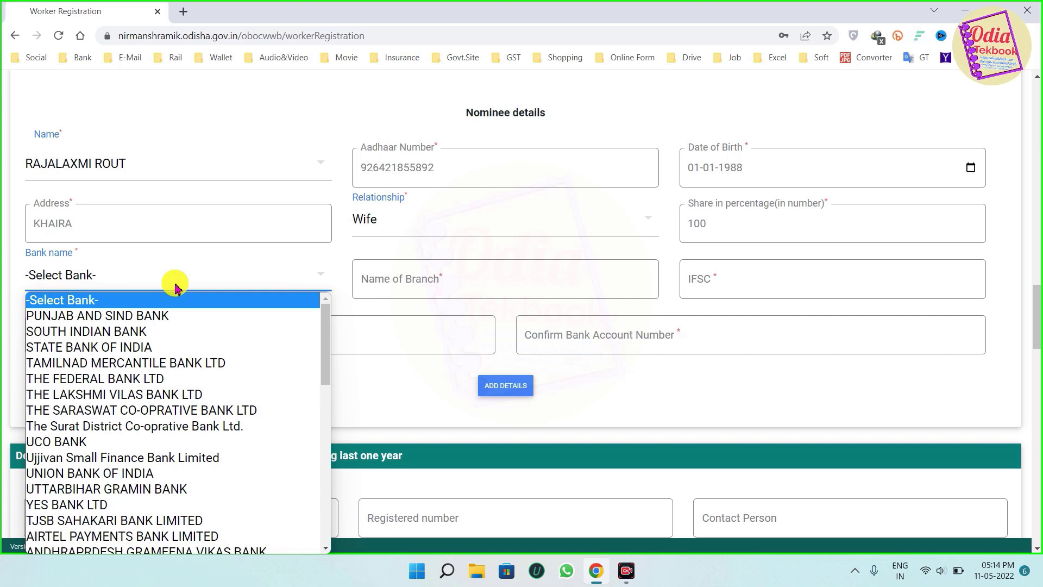
{"action": "left_click", "coordinate": [117, 449]}
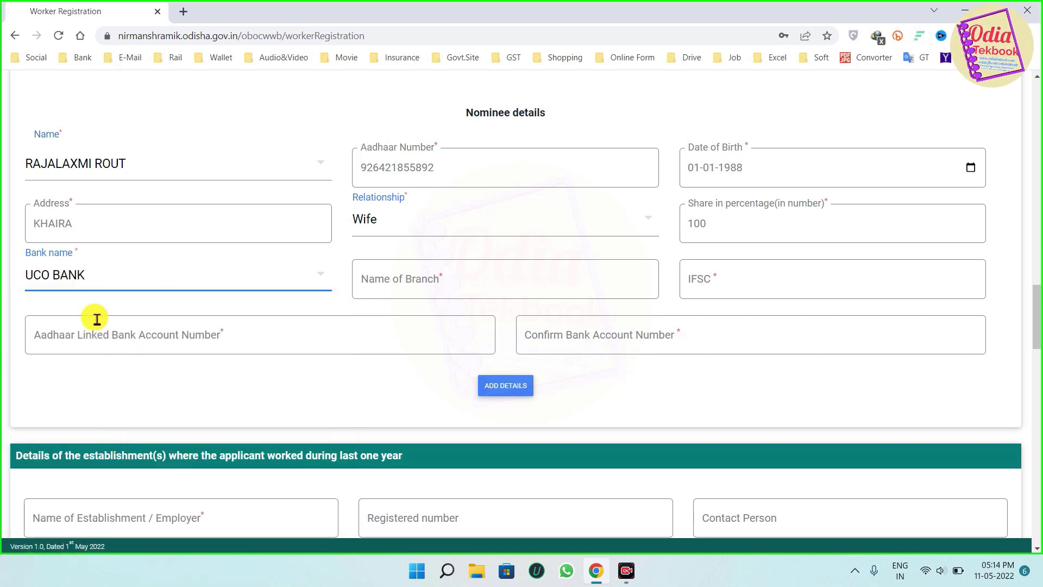
{"action": "left_click", "coordinate": [444, 276]}
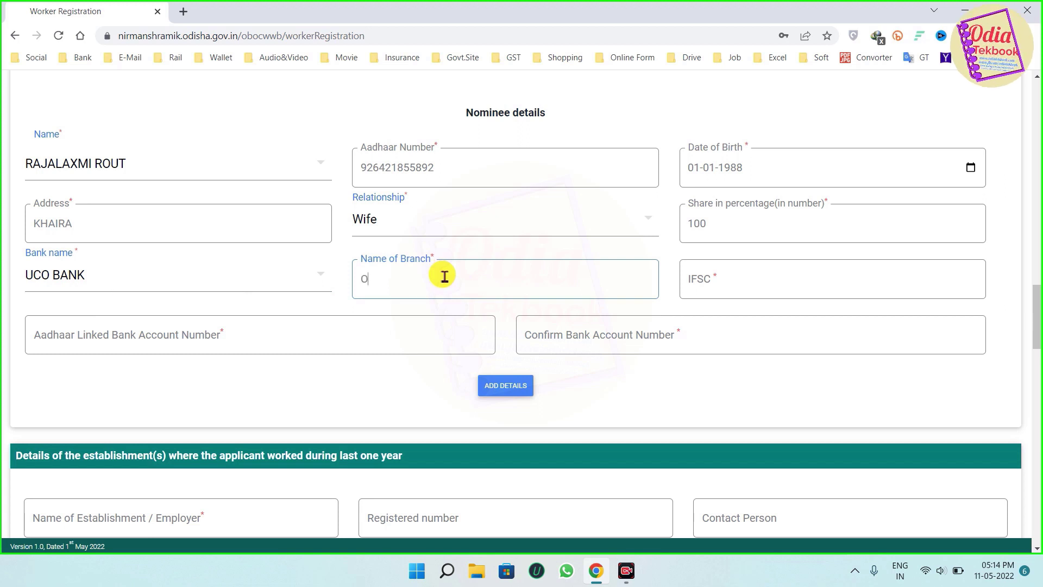
{"action": "type", "text": "OUPADA"}
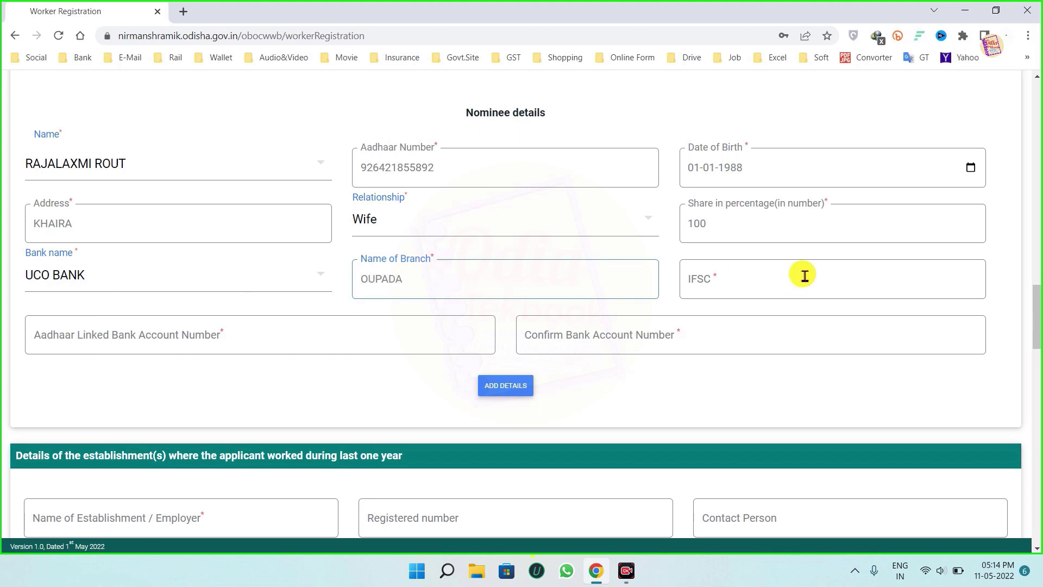
{"action": "left_click", "coordinate": [809, 285]}
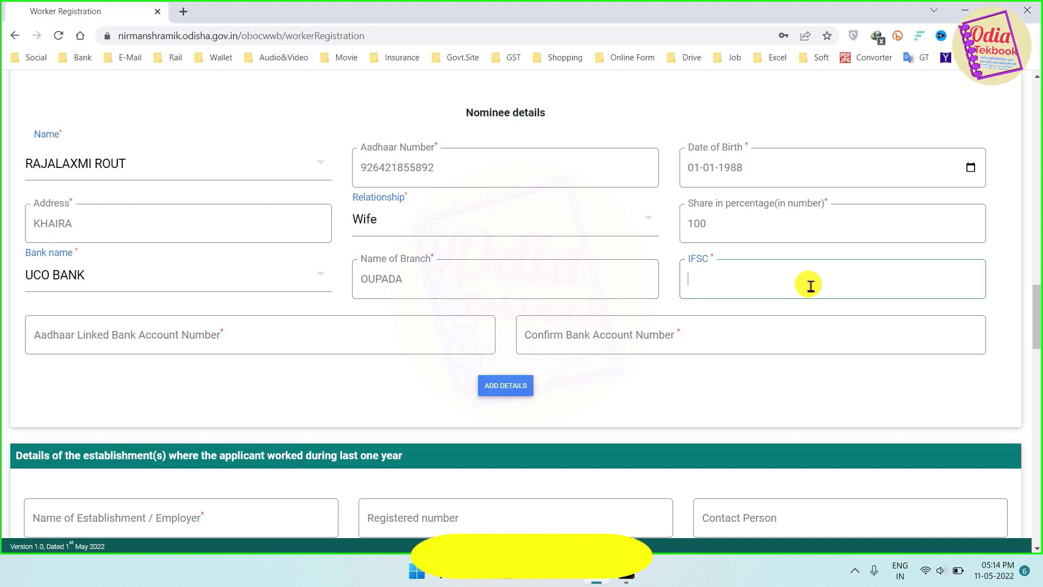
{"action": "type", "text": "UCBA0001008"}
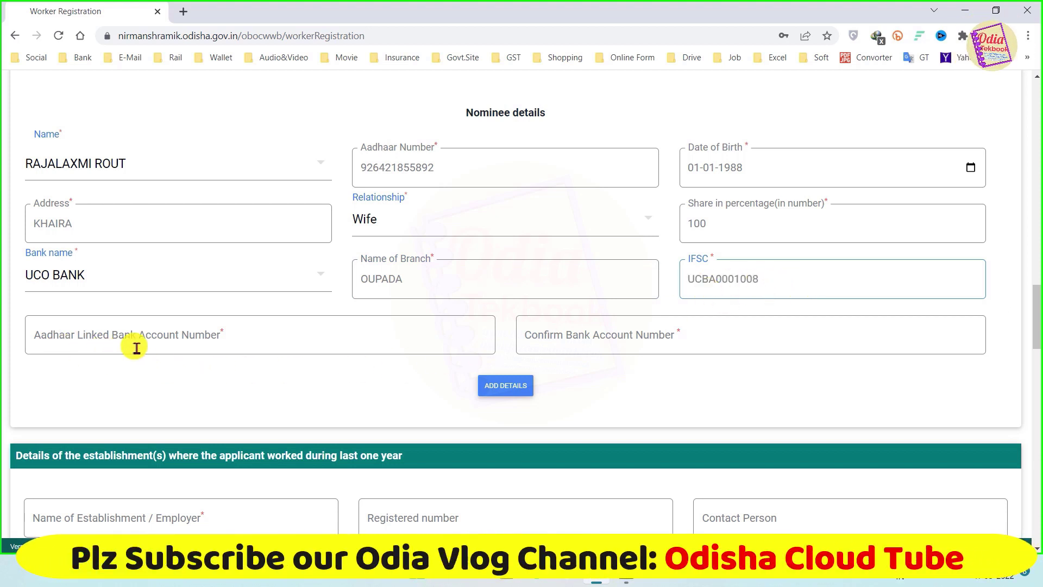
Paste and confirm the nominee's bank account number, then save the nominee details
{"action": "left_click", "coordinate": [253, 341]}
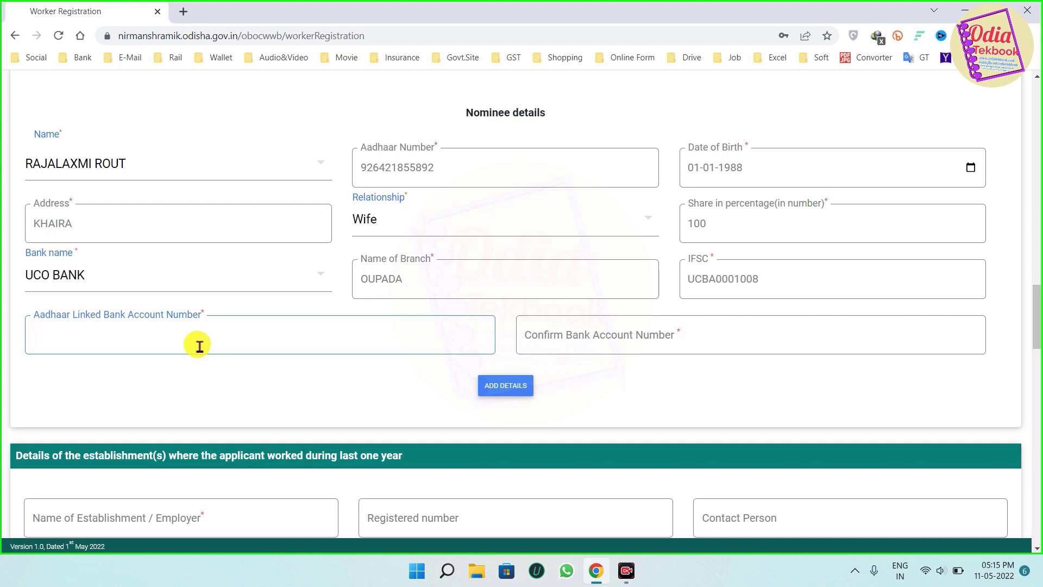
{"action": "key", "text": "ctrl+v"}
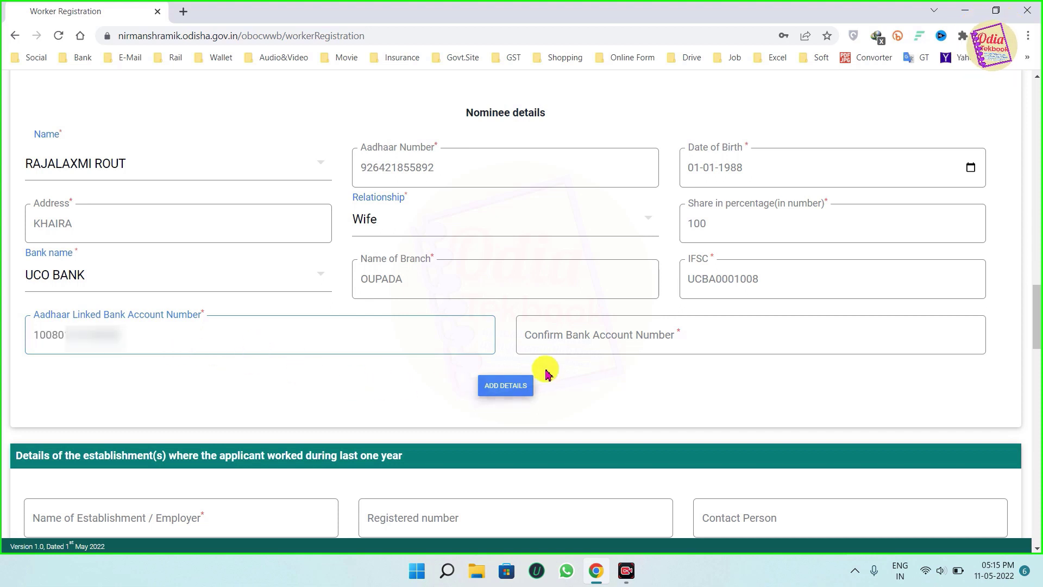
{"action": "left_click", "coordinate": [603, 338]}
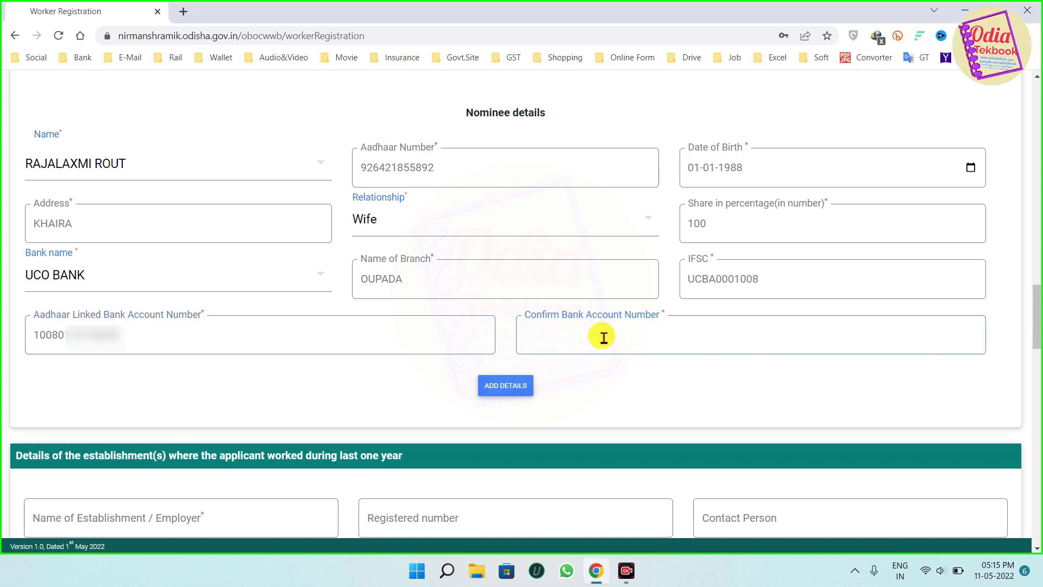
{"action": "key", "text": "ctrl+v"}
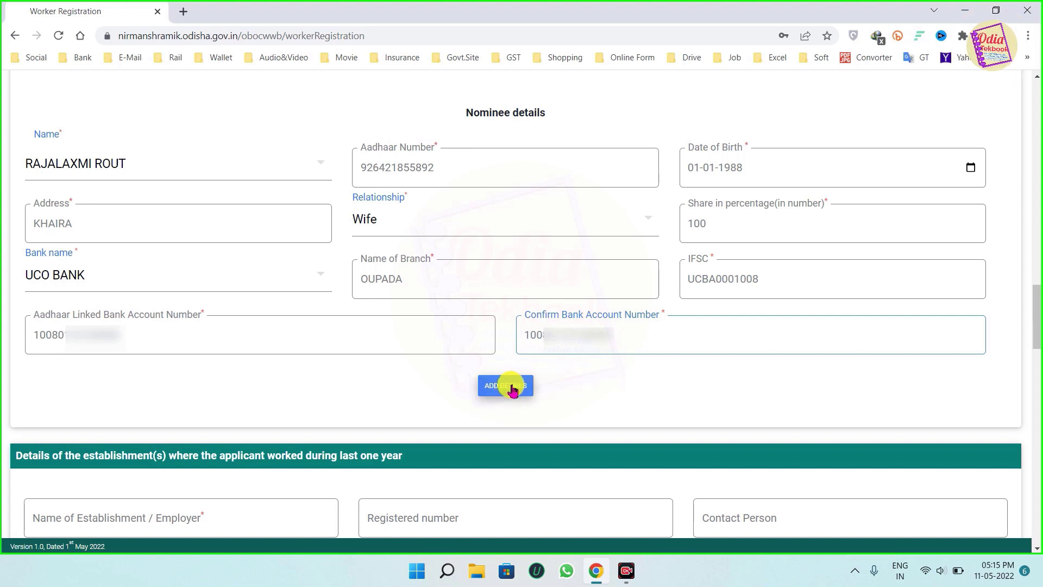
{"action": "left_click", "coordinate": [513, 389]}
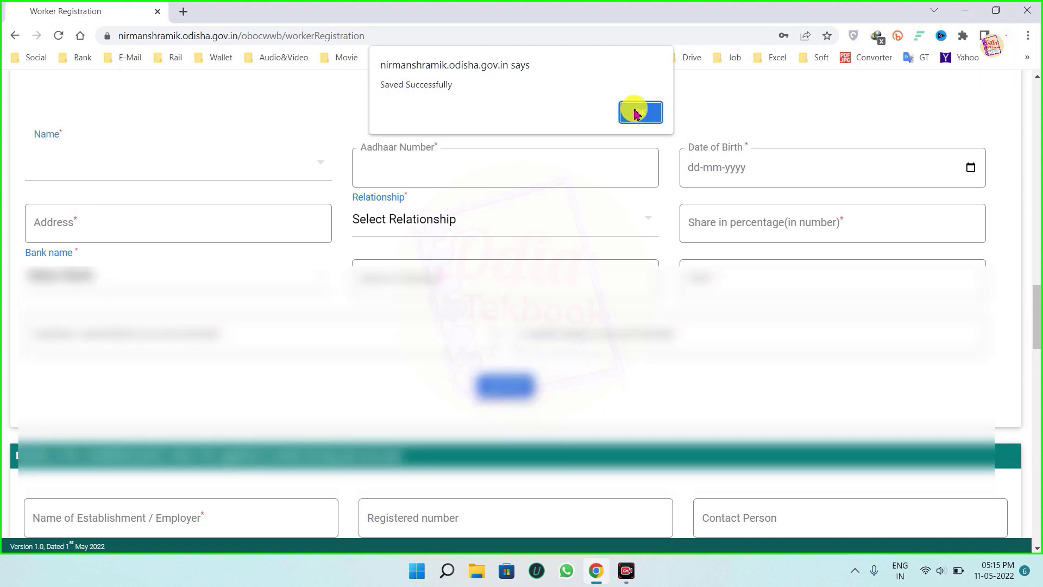
{"action": "left_click", "coordinate": [637, 113]}
Go down to the past-year establishment details, pass the registered number, contact person and contact number fields, and open 'Employment certified by'
{"action": "scroll", "coordinate": [495, 387], "scroll_direction": "down", "scroll_amount": 2}
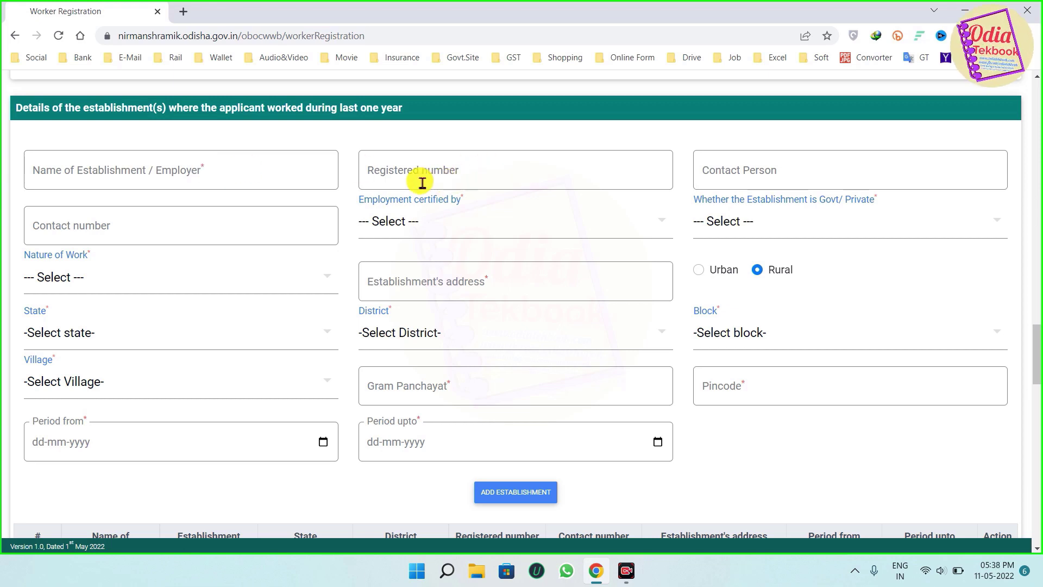
{"action": "left_click", "coordinate": [476, 174]}
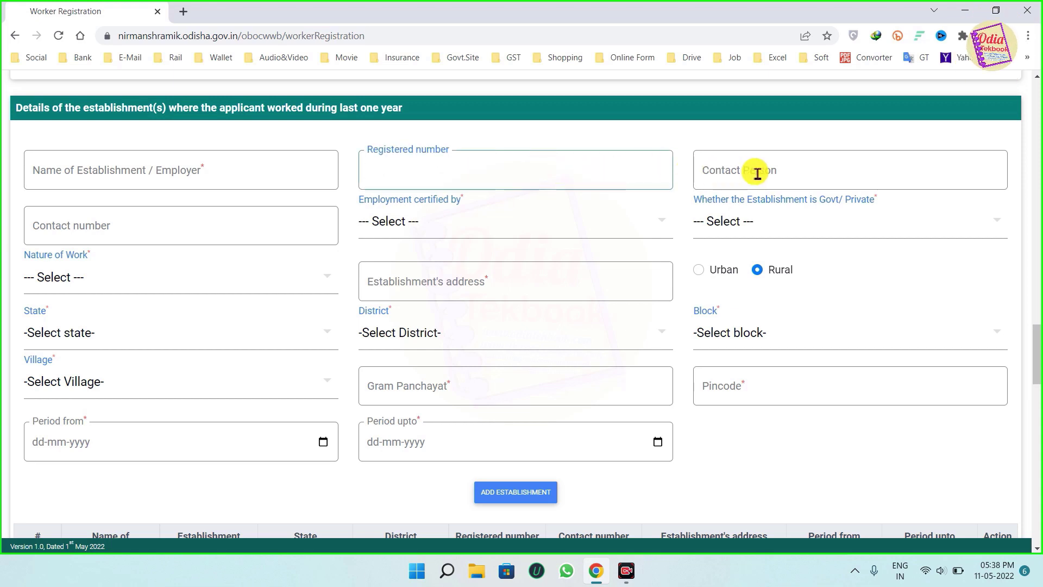
{"action": "left_click", "coordinate": [784, 170]}
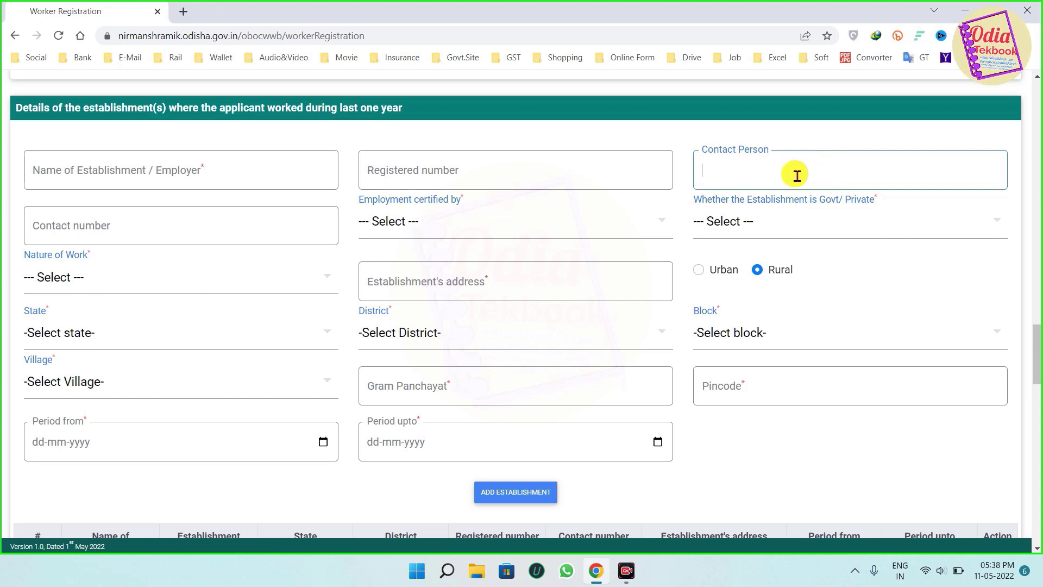
{"action": "left_click", "coordinate": [147, 222]}
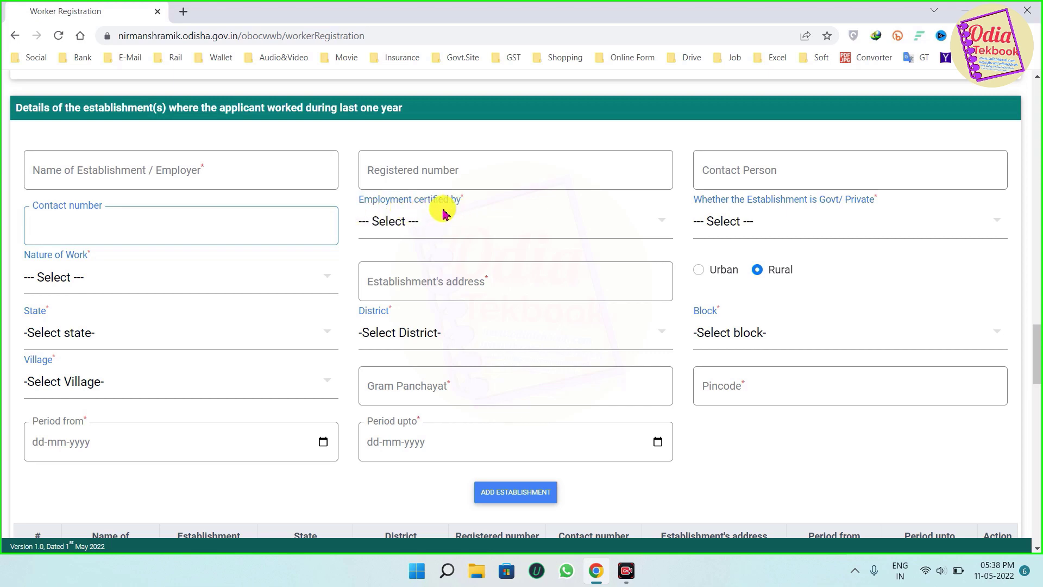
{"action": "left_click", "coordinate": [504, 223]}
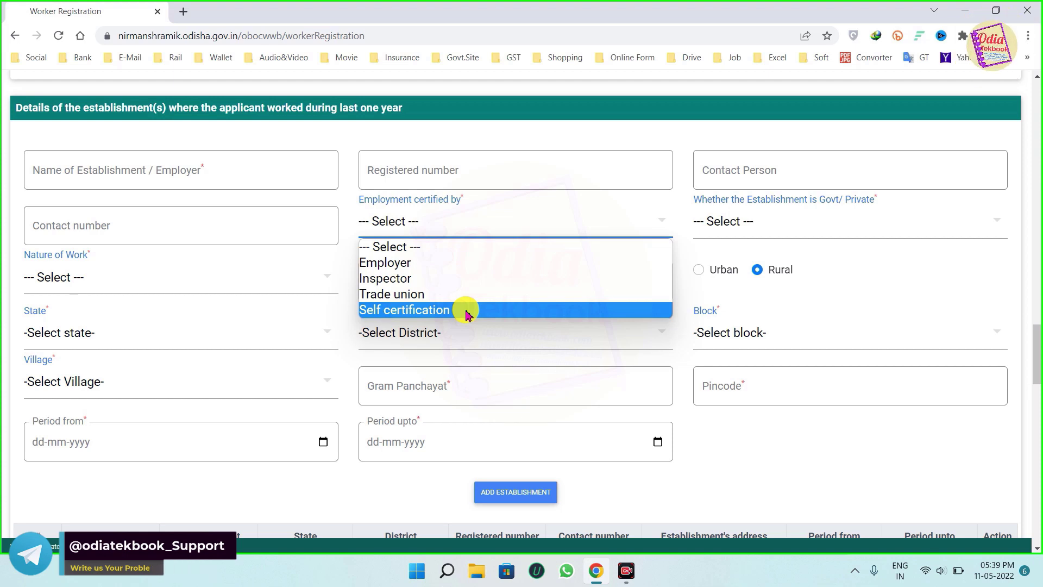
Set 'Employment certified by' to Employer and mark the establishment as Government
{"action": "left_click", "coordinate": [458, 266]}
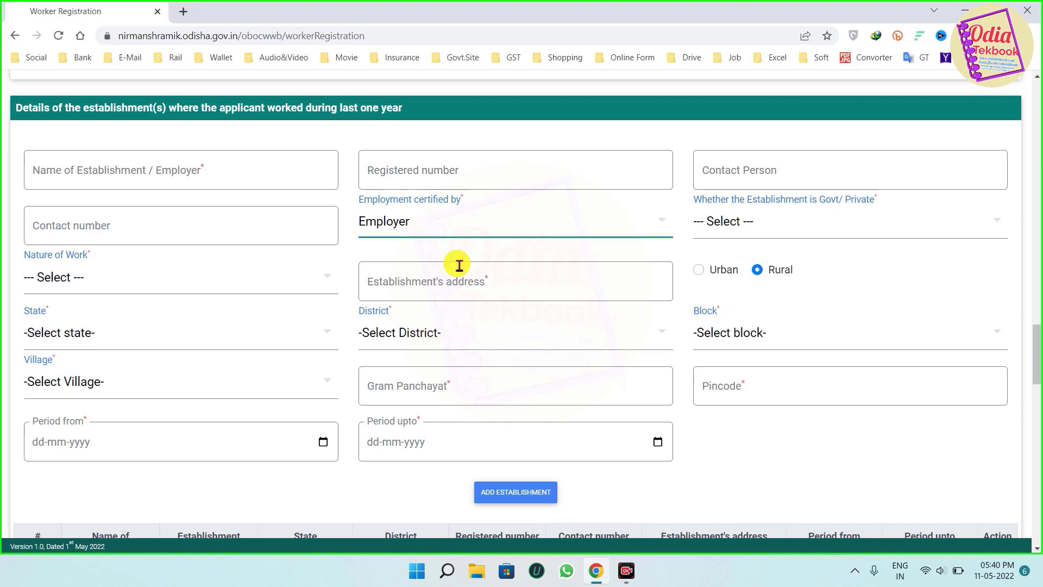
{"action": "left_click", "coordinate": [659, 220]}
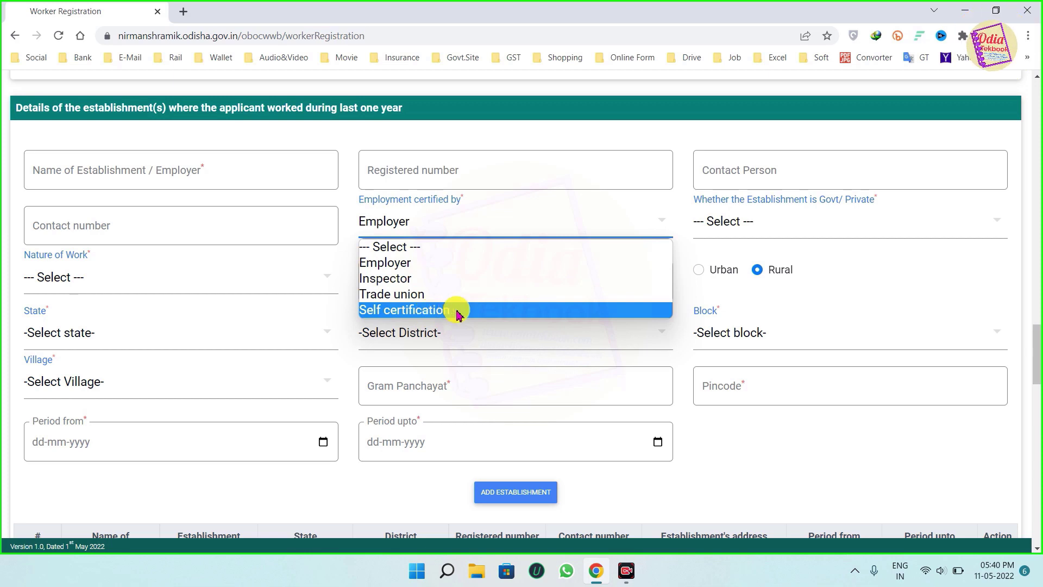
{"action": "left_click", "coordinate": [458, 265]}
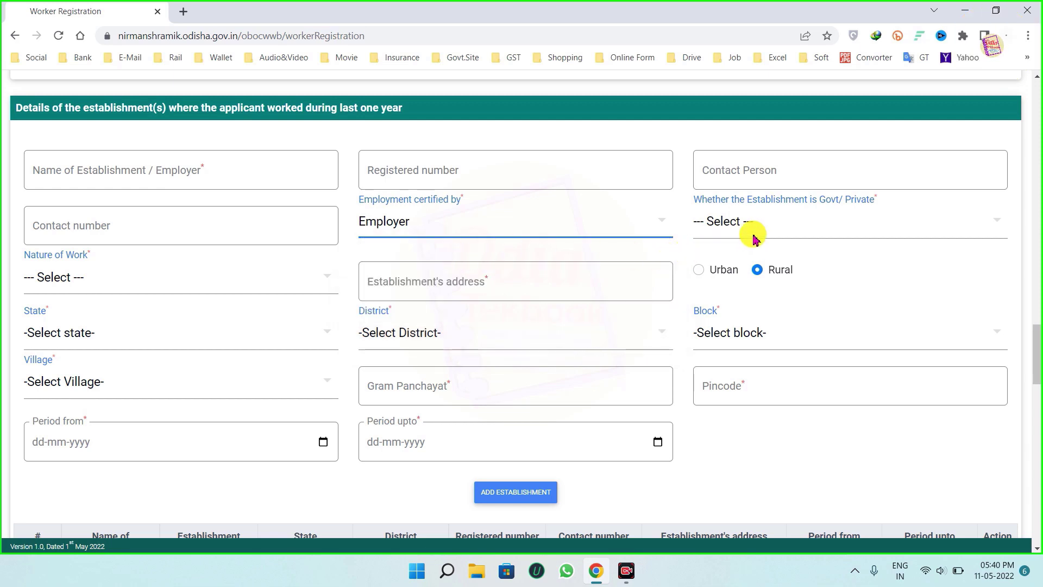
{"action": "left_click", "coordinate": [773, 221]}
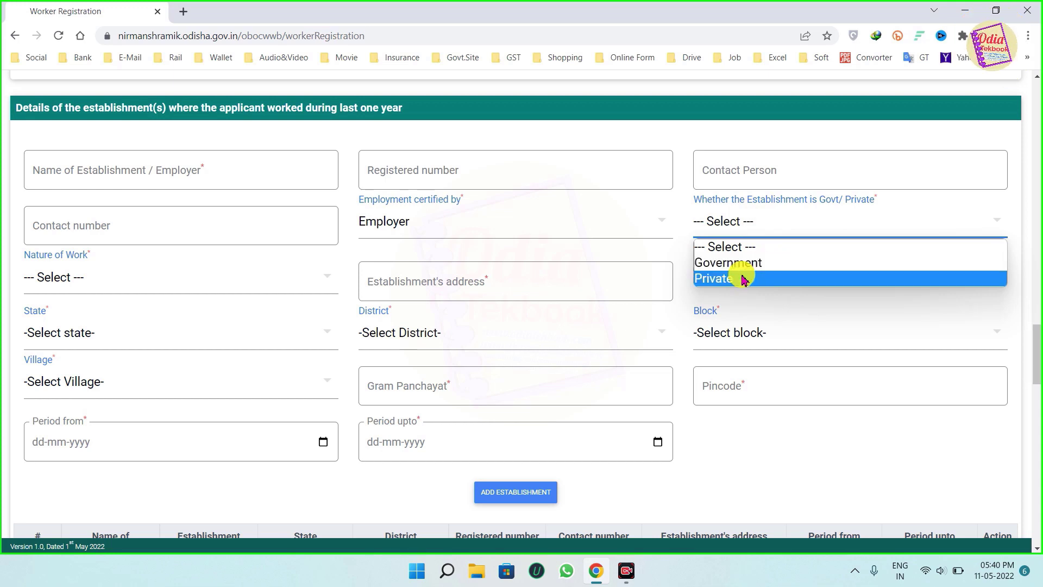
{"action": "left_click", "coordinate": [542, 231]}
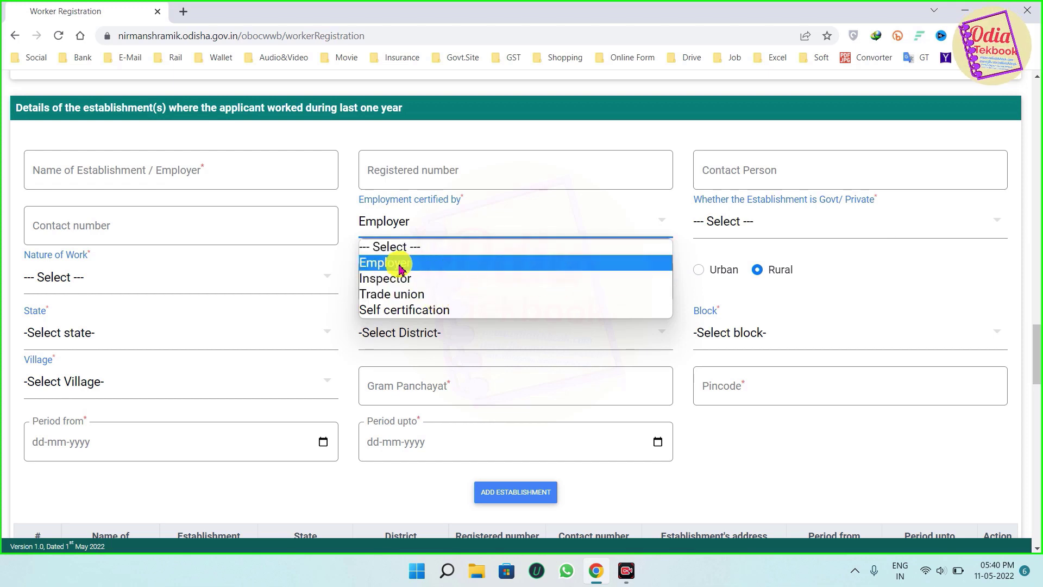
{"action": "left_click", "coordinate": [752, 221]}
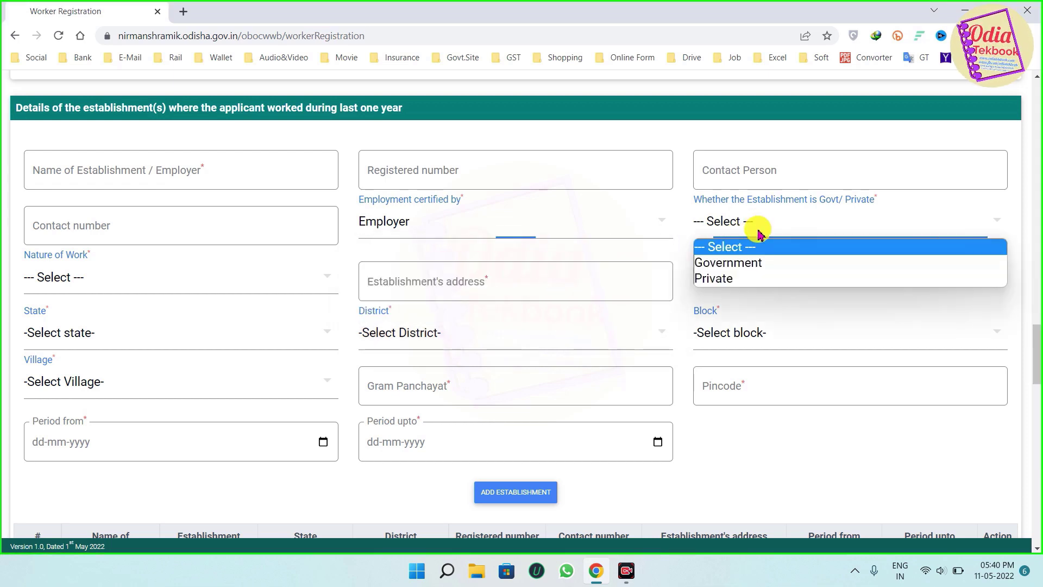
{"action": "key", "text": "Down"}
{"action": "left_click", "coordinate": [742, 266]}
Briefly try Self certification and Private, then restore Employer and Government
{"action": "left_click", "coordinate": [610, 222]}
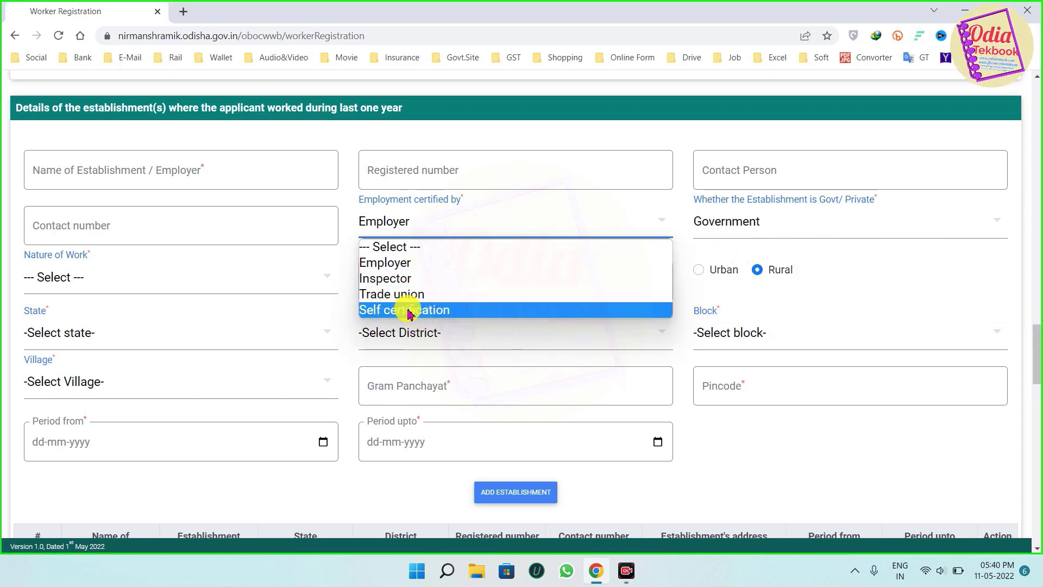
{"action": "left_click", "coordinate": [443, 314]}
{"action": "left_click", "coordinate": [760, 229]}
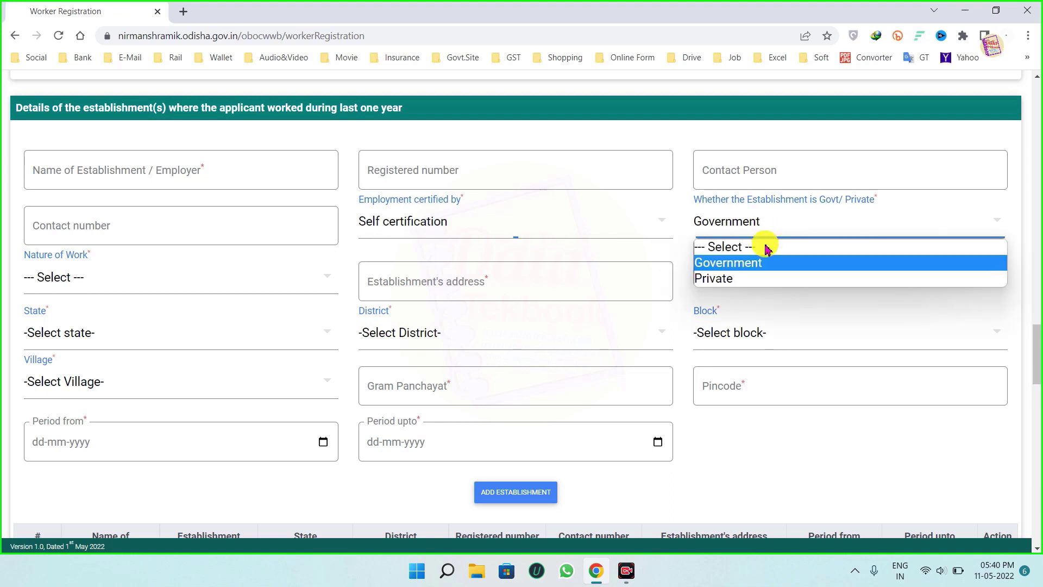
{"action": "left_click", "coordinate": [742, 277]}
{"action": "left_click", "coordinate": [555, 228]}
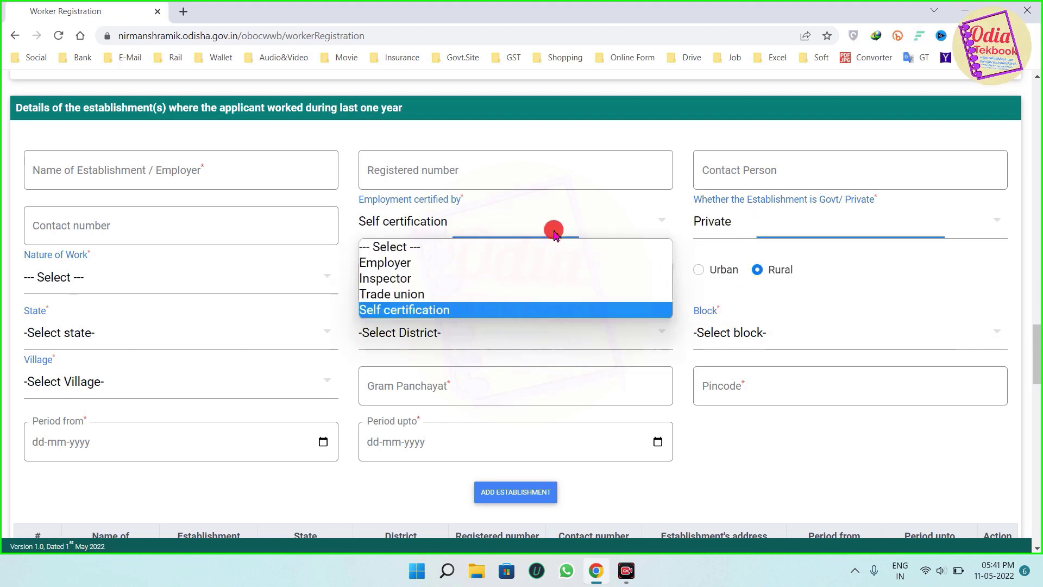
{"action": "left_click", "coordinate": [470, 264]}
{"action": "left_click", "coordinate": [745, 223]}
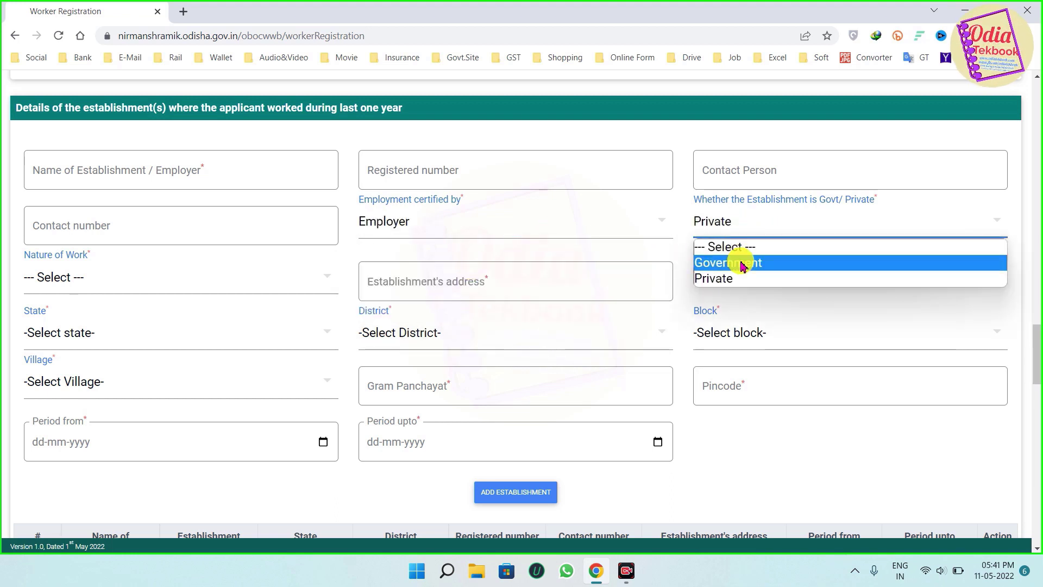
{"action": "left_click", "coordinate": [741, 261]}
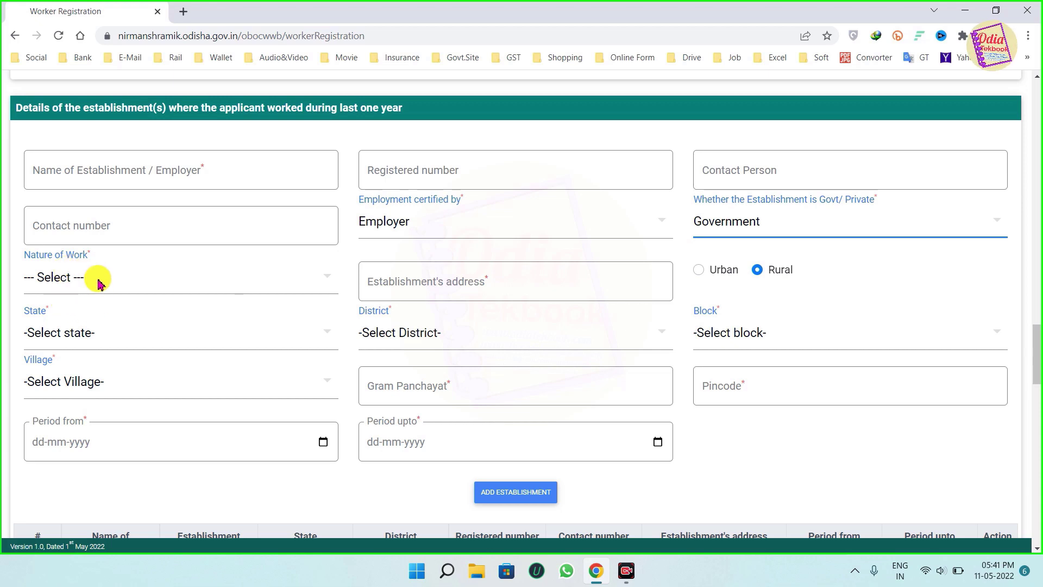
{"action": "left_click", "coordinate": [99, 282]}
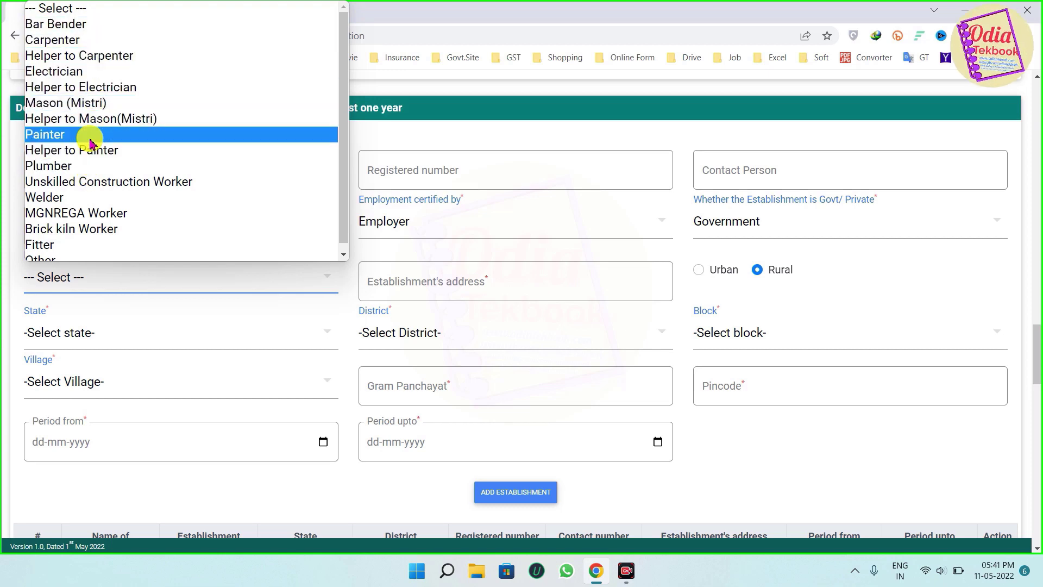
Choose Electrician as nature of work and enter establishment address KHAIRA, leaving Rural selected
{"action": "left_click", "coordinate": [90, 76]}
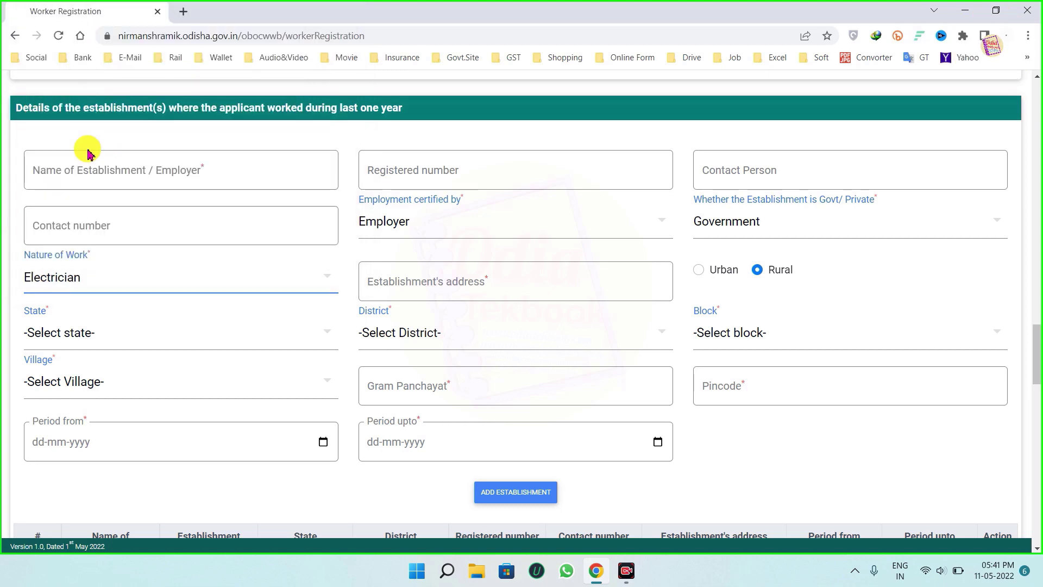
{"action": "left_click", "coordinate": [436, 283]}
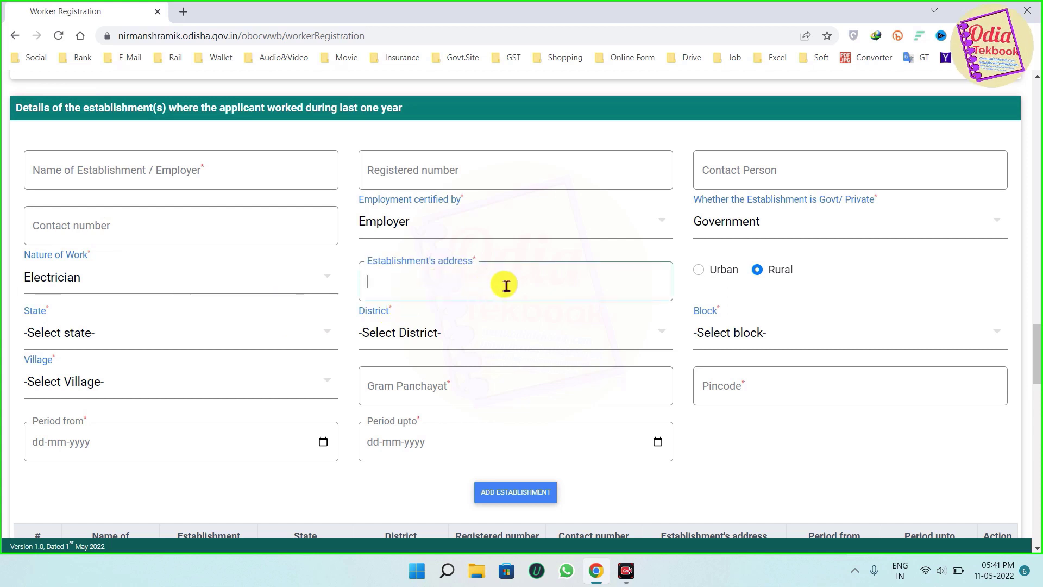
{"action": "type", "text": "KHAIRA"}
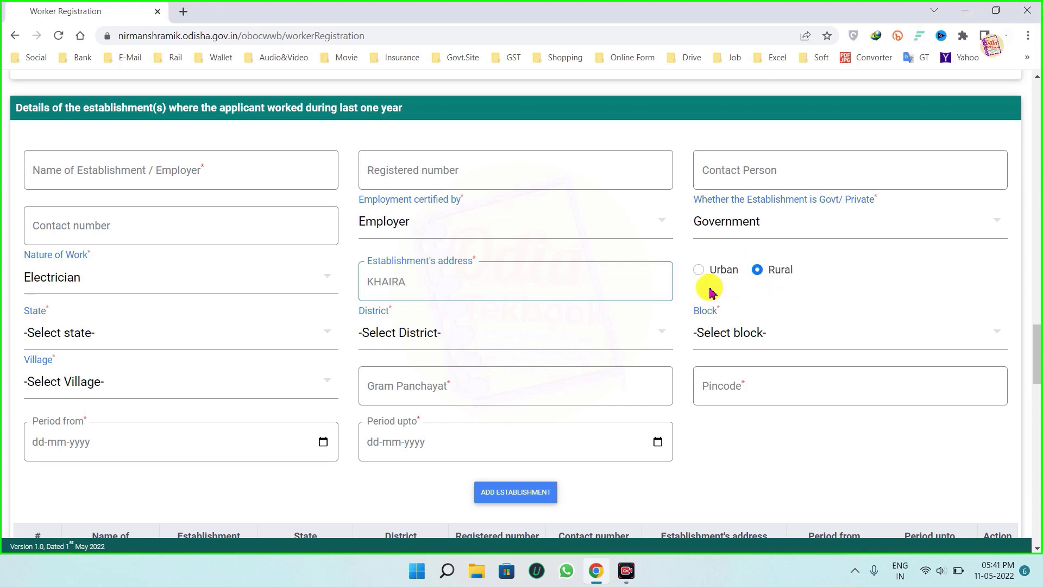
Select state ODISHA, district BALASORE, block KHAIRA and village Sahapur for the establishment
{"action": "left_click", "coordinate": [125, 333]}
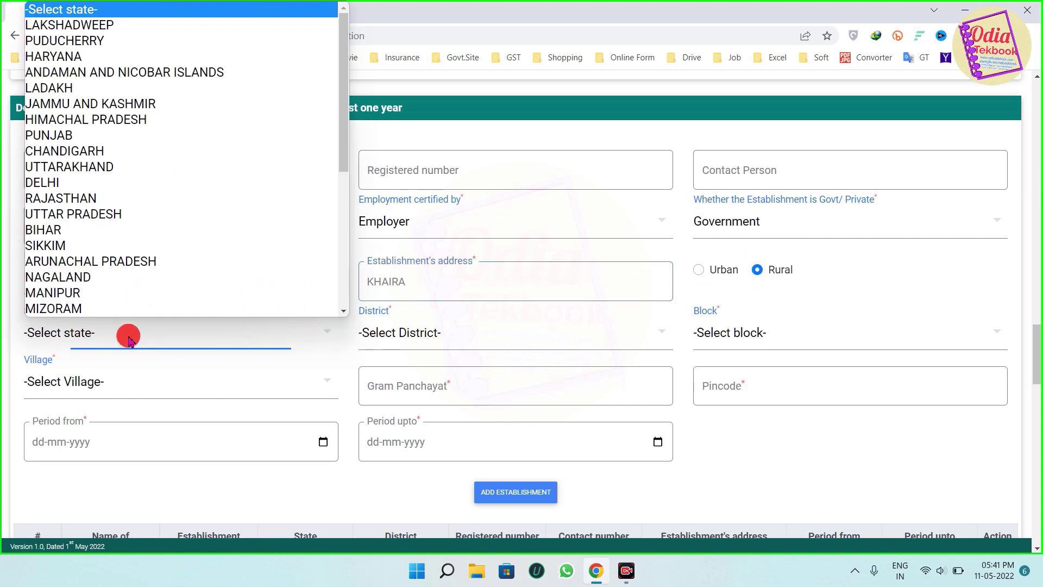
{"action": "key", "text": "o"}
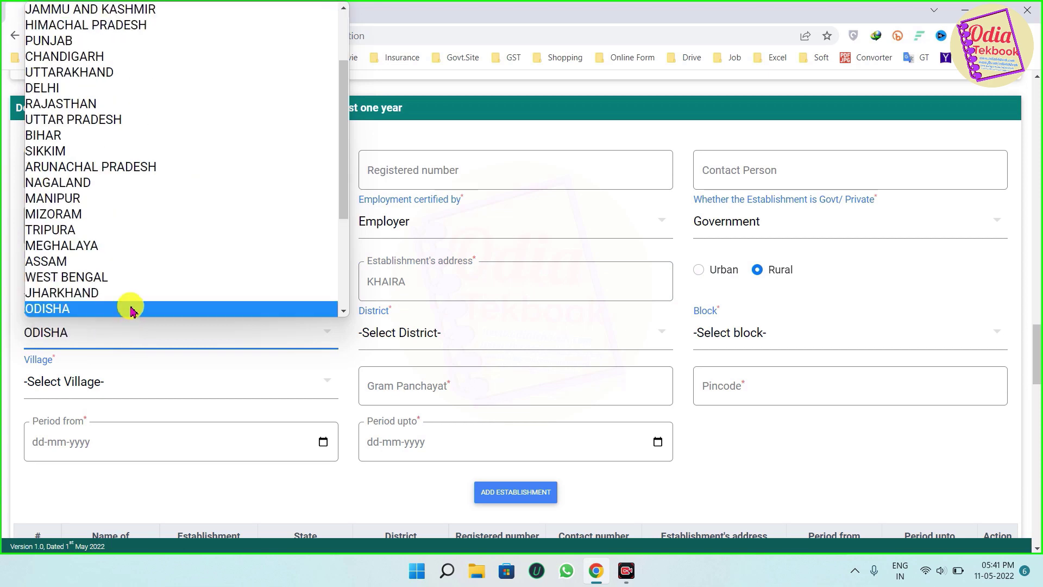
{"action": "left_click", "coordinate": [130, 309]}
{"action": "left_click", "coordinate": [467, 332]}
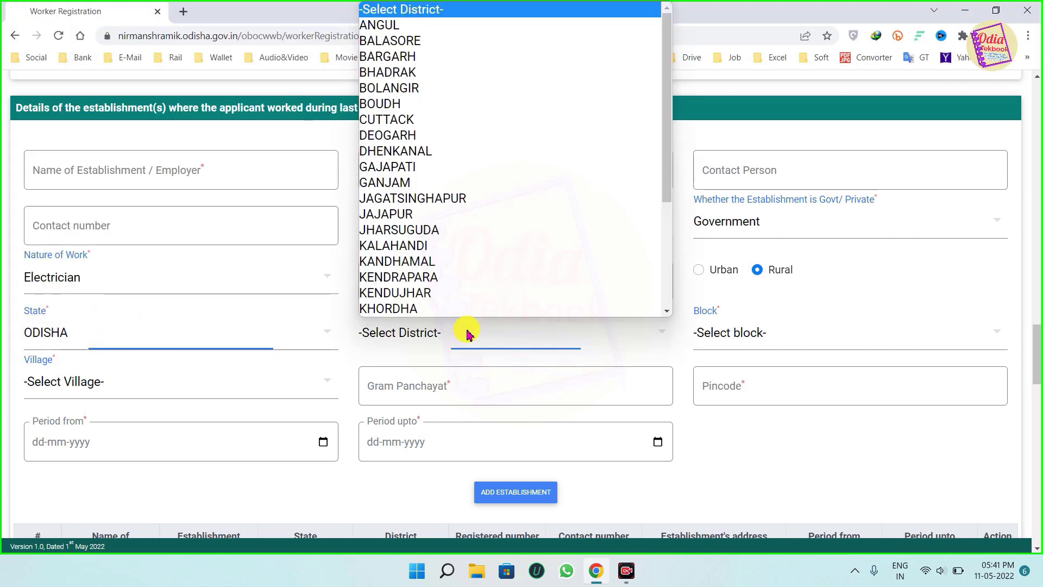
{"action": "key", "text": "b"}
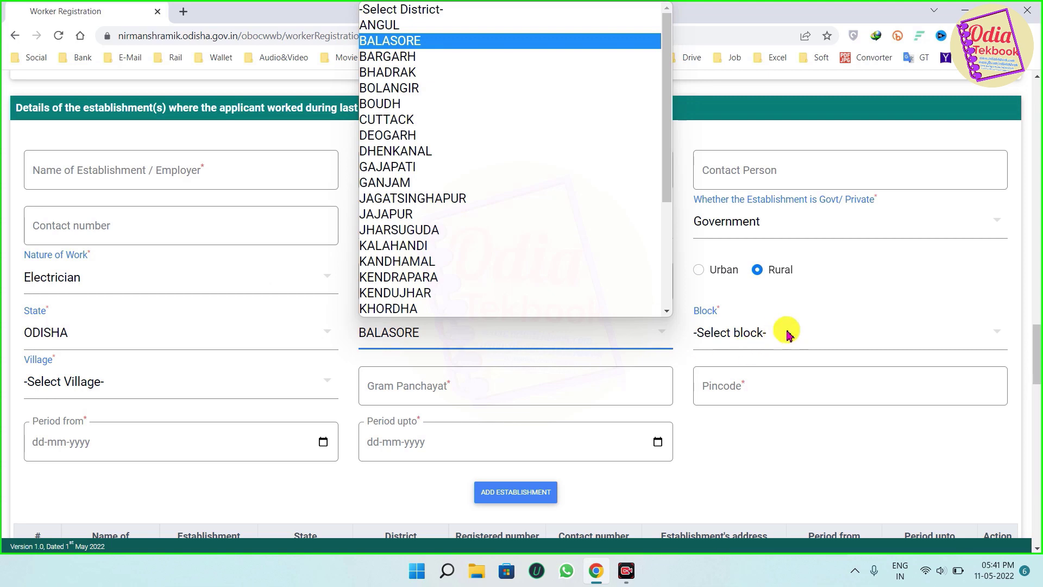
{"action": "left_click", "coordinate": [827, 315]}
{"action": "left_click", "coordinate": [769, 333]}
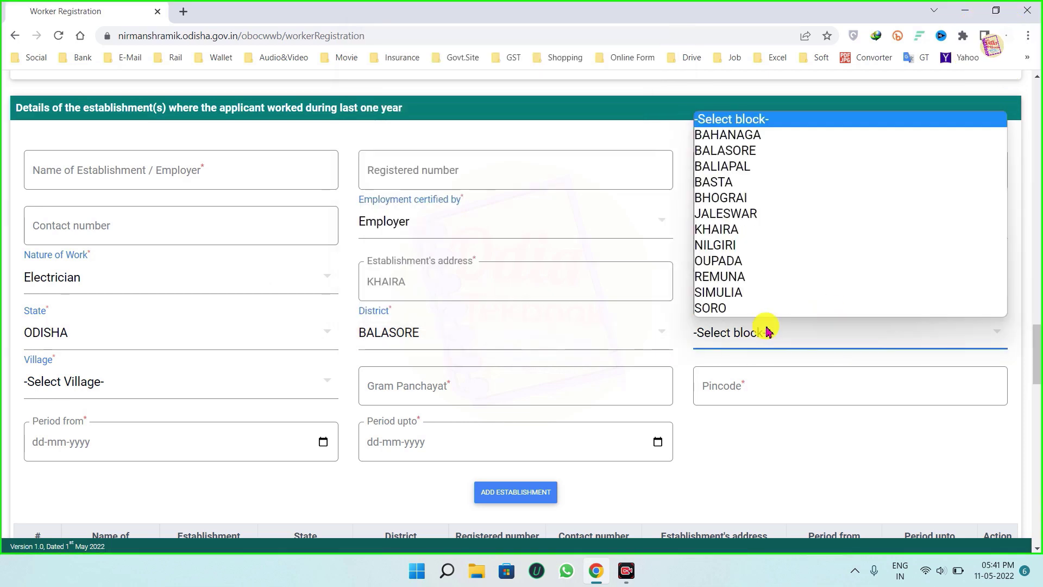
{"action": "left_click", "coordinate": [768, 228]}
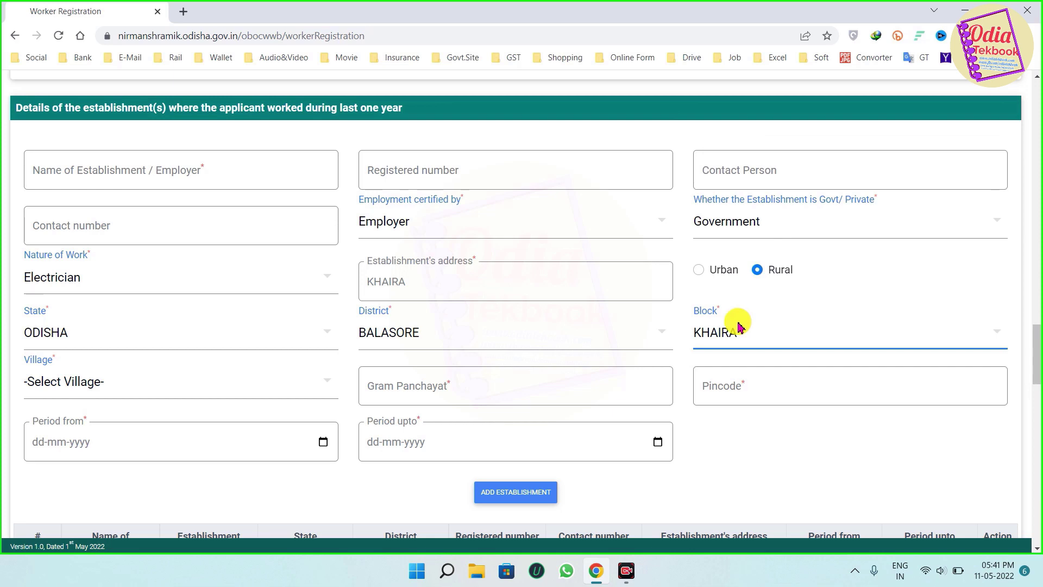
{"action": "left_click", "coordinate": [152, 389]}
{"action": "key", "text": "s"}
{"action": "key", "text": "Down"}
{"action": "key", "text": "Down"}
{"action": "key", "text": "Down"}
{"action": "key", "text": "Down"}
{"action": "left_click", "coordinate": [167, 329]}
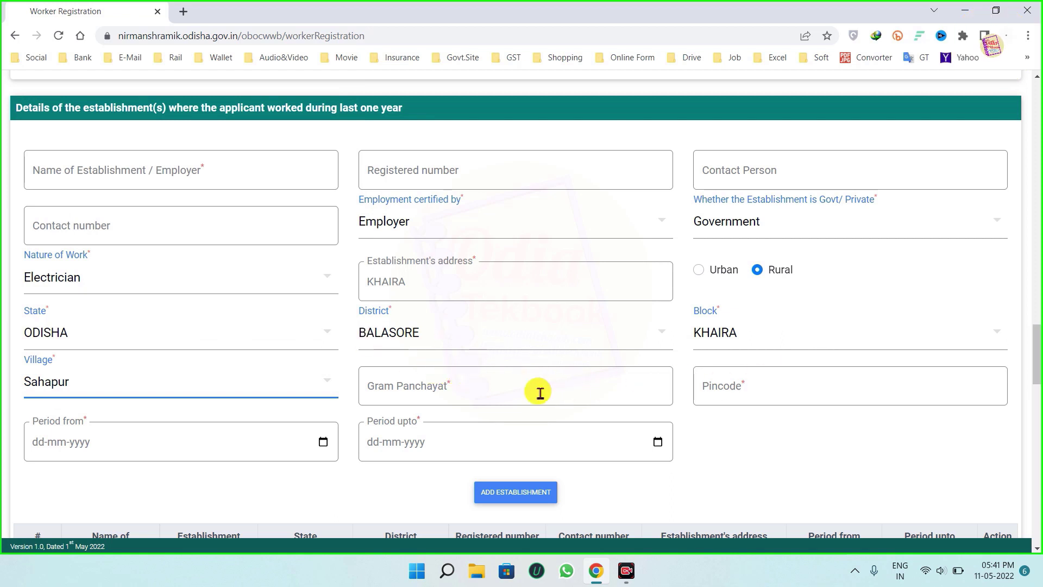
Enter Gram Panchayat GOVINDPUR and pincode 756049
{"action": "left_click", "coordinate": [506, 396]}
{"action": "type", "text": "GOVINDPUR"}
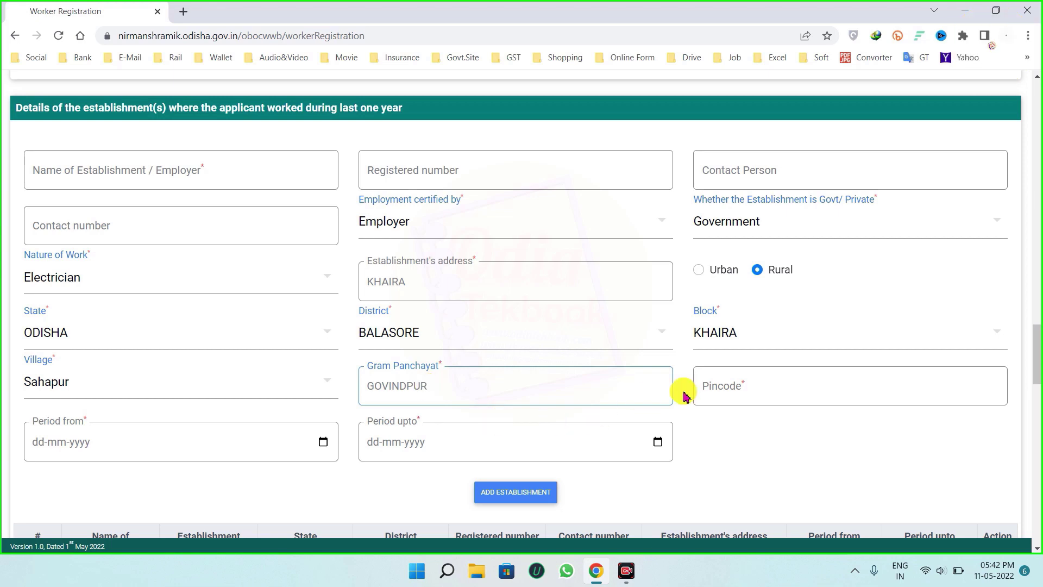
{"action": "left_click", "coordinate": [751, 392]}
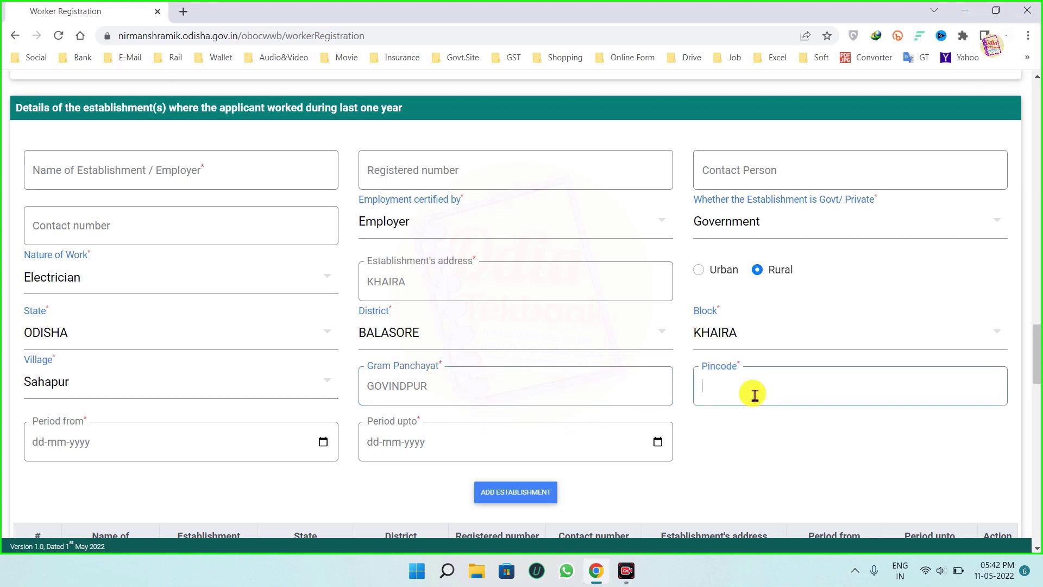
{"action": "type", "text": "756049"}
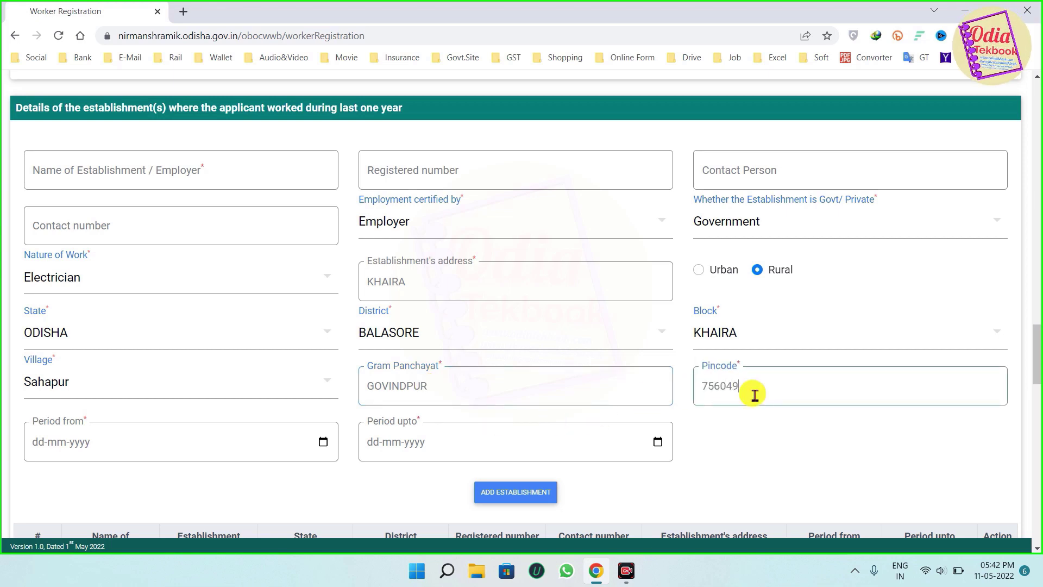
{"action": "left_click", "coordinate": [36, 442]}
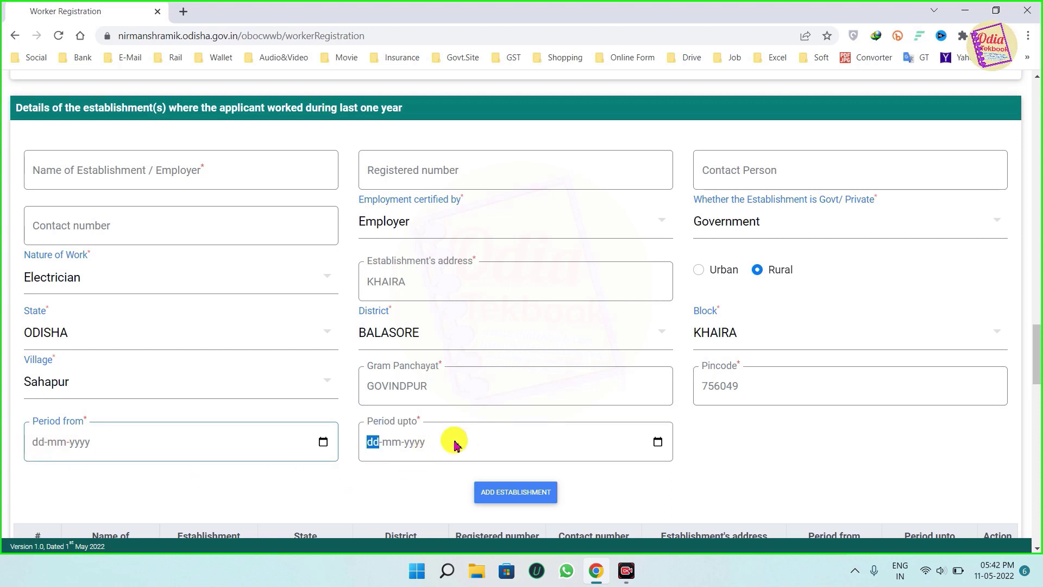
{"action": "left_click", "coordinate": [38, 444]}
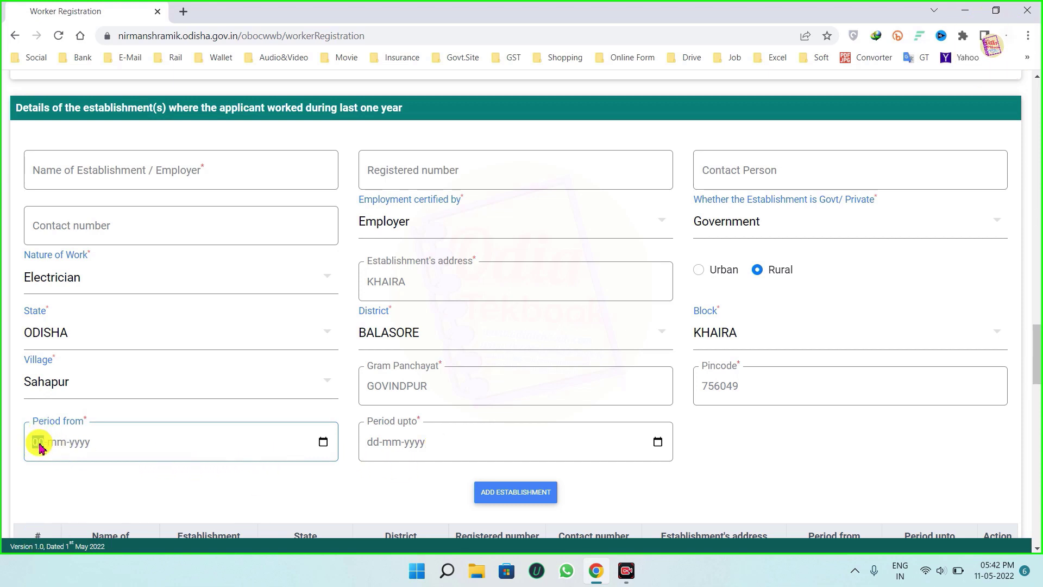
Enter the period 01-01-2020 to 01-01-2021, add the establishment, and acknowledge the 'Saved Successfully' alert
{"action": "type", "text": "012"}
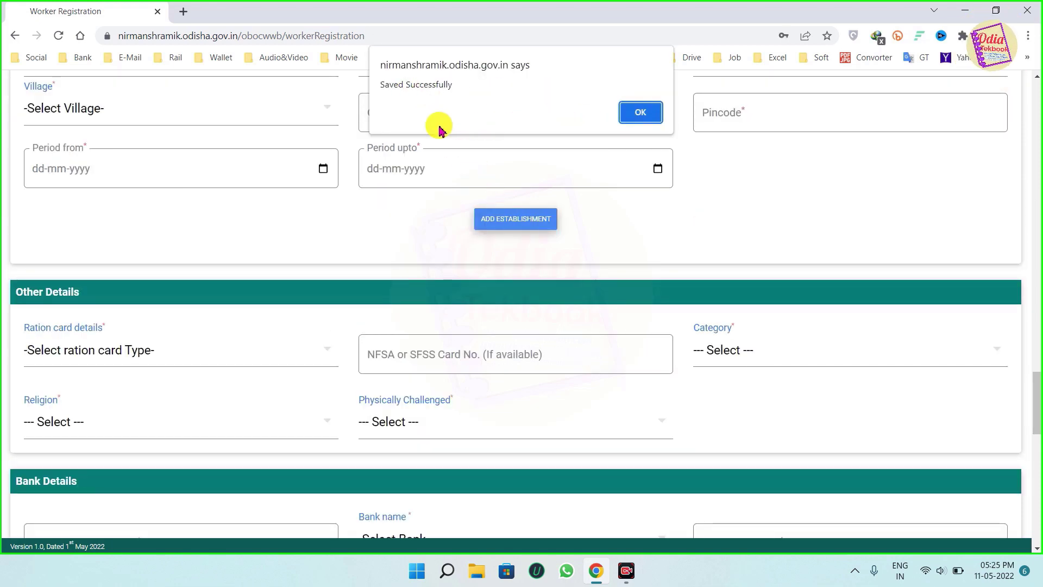
{"action": "left_click", "coordinate": [634, 113]}
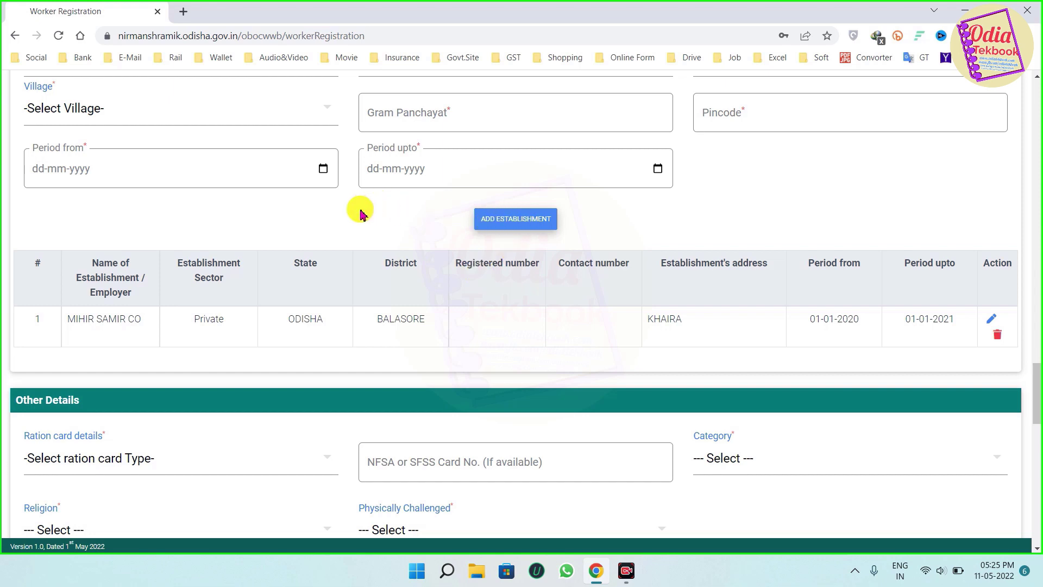
{"action": "scroll", "coordinate": [139, 179], "scroll_direction": "up", "scroll_amount": 3}
{"action": "scroll", "coordinate": [90, 174], "scroll_direction": "up", "scroll_amount": 2}
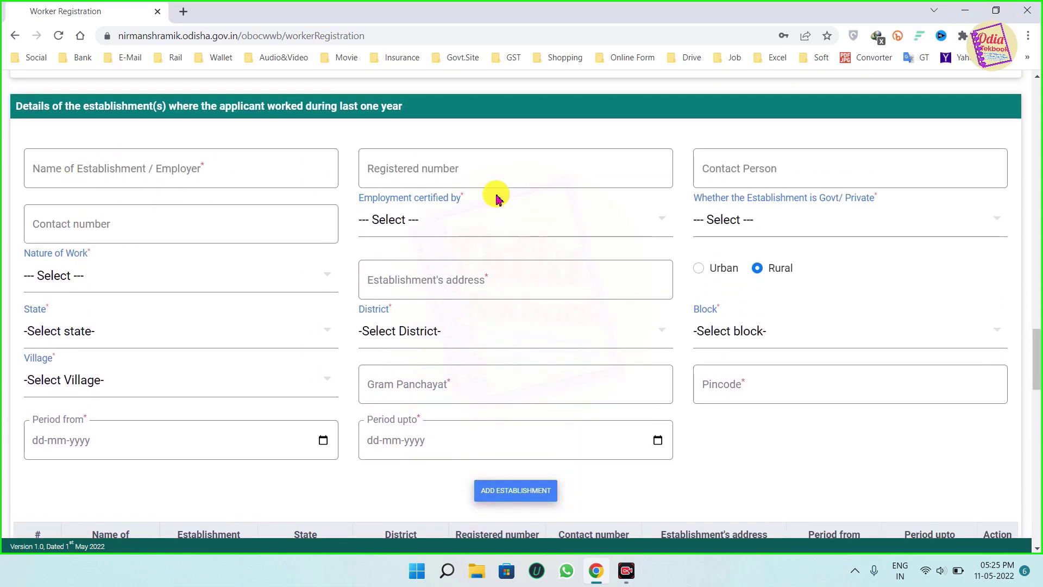
{"action": "scroll", "coordinate": [608, 353], "scroll_direction": "down", "scroll_amount": 2}
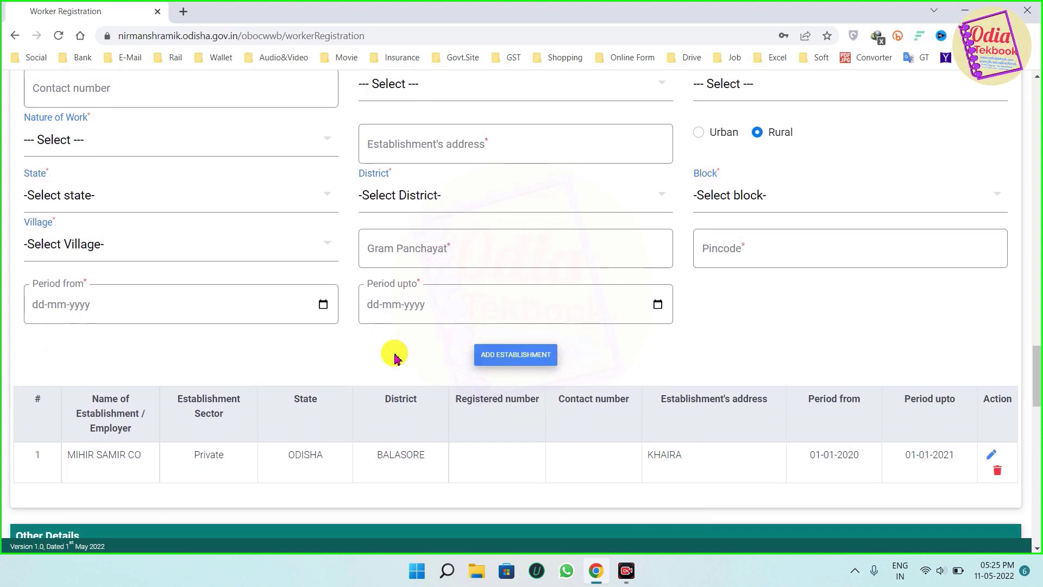
Scroll down to Other Details and open the Ration card details dropdown
{"action": "scroll", "coordinate": [754, 257], "scroll_direction": "down", "scroll_amount": 6}
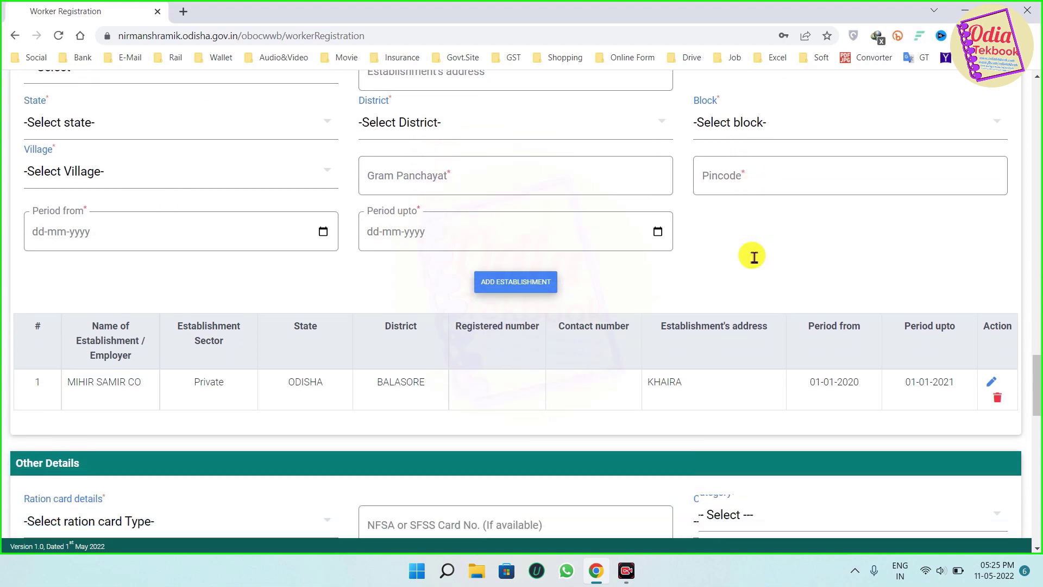
{"action": "scroll", "coordinate": [754, 257], "scroll_direction": "down", "scroll_amount": 1}
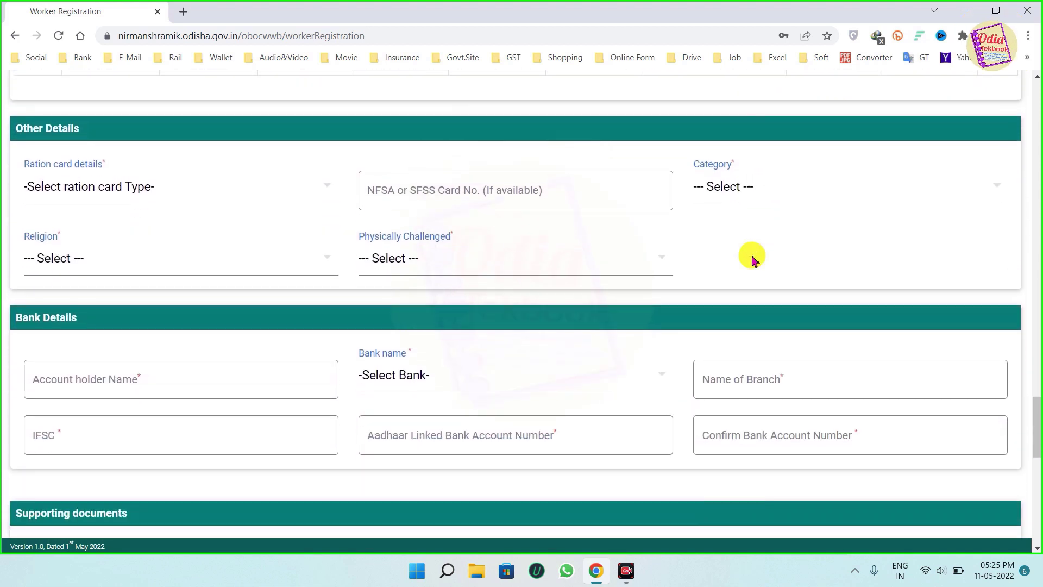
{"action": "left_click_drag", "start_coordinate": [1038, 417], "coordinate": [1037, 420]}
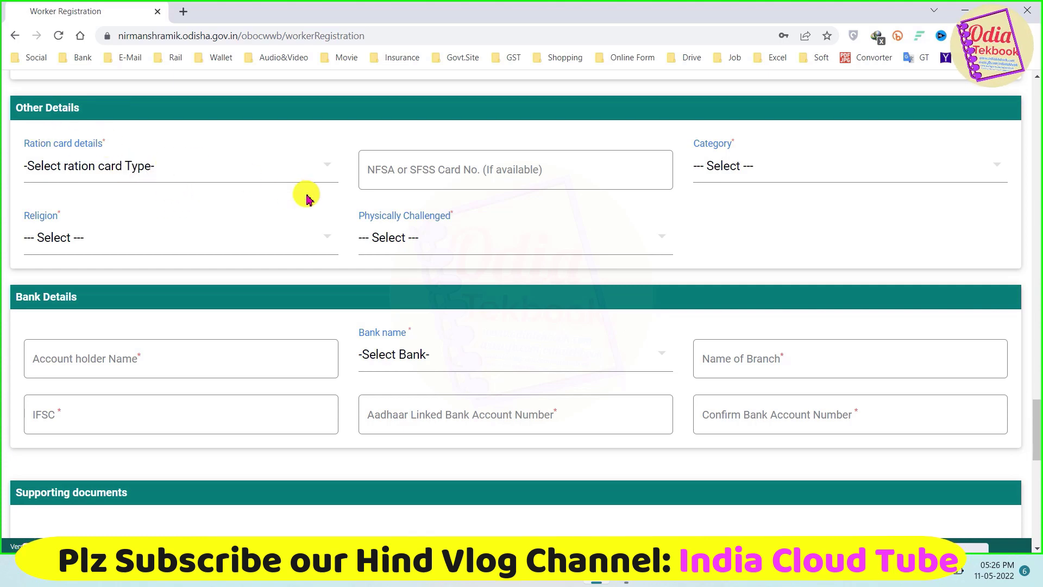
{"action": "left_click", "coordinate": [149, 168]}
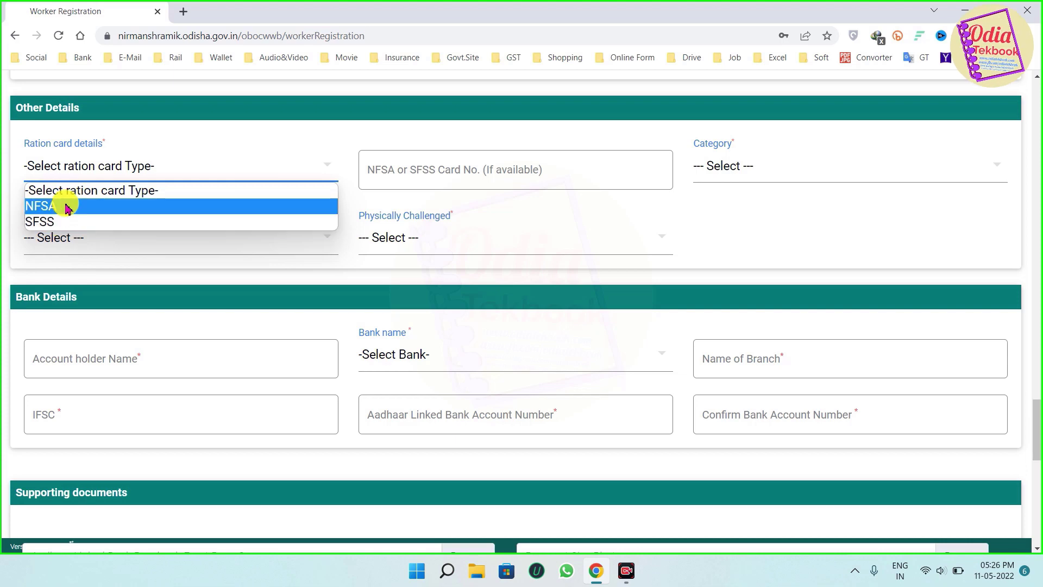
Pick SFSS ration card, SEBC category, Hindu religion and No for physically challenged
{"action": "left_click", "coordinate": [61, 222]}
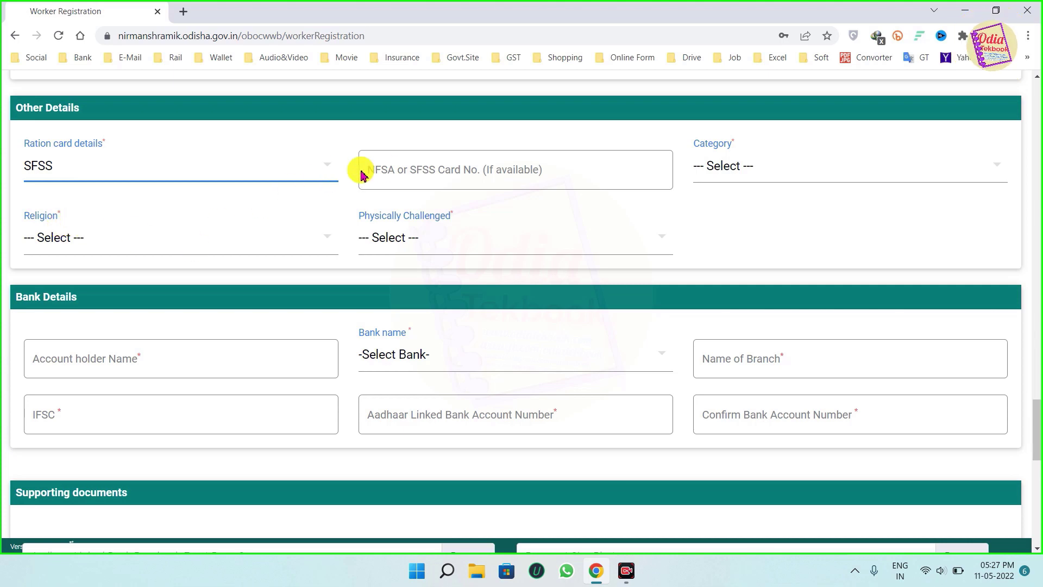
{"action": "left_click", "coordinate": [534, 169]}
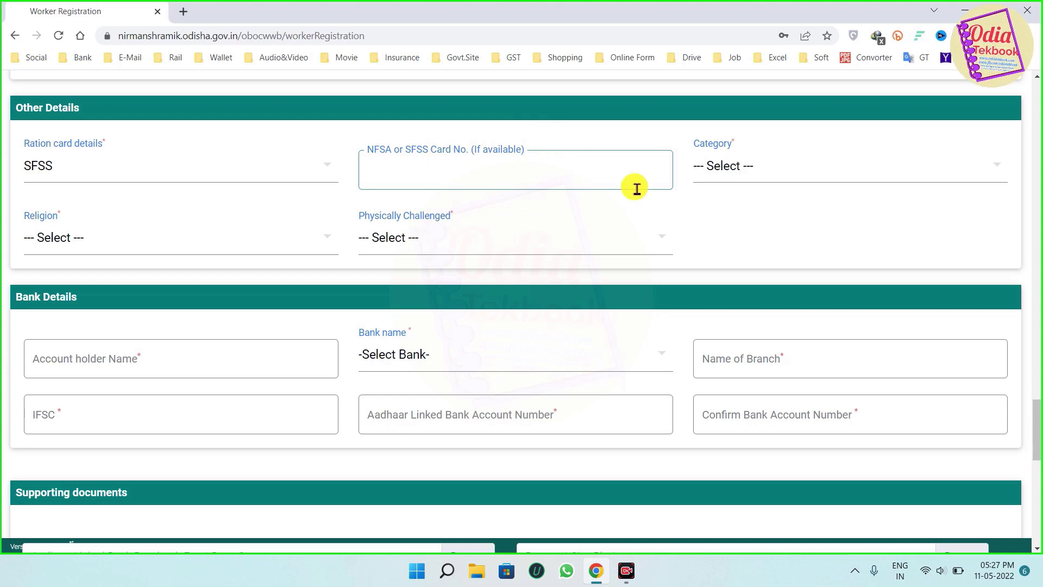
{"action": "left_click", "coordinate": [784, 168]}
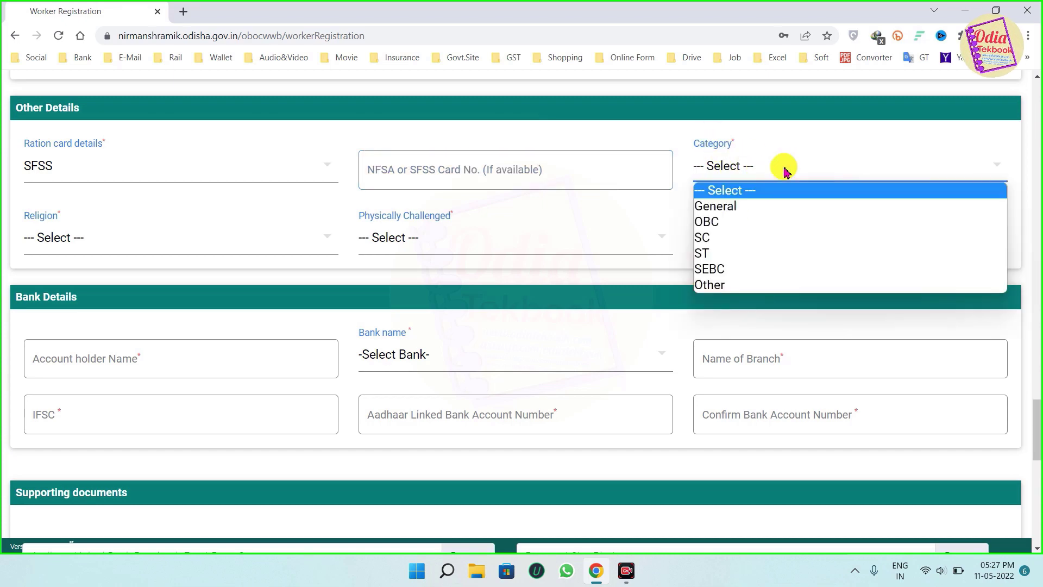
{"action": "left_click", "coordinate": [767, 270]}
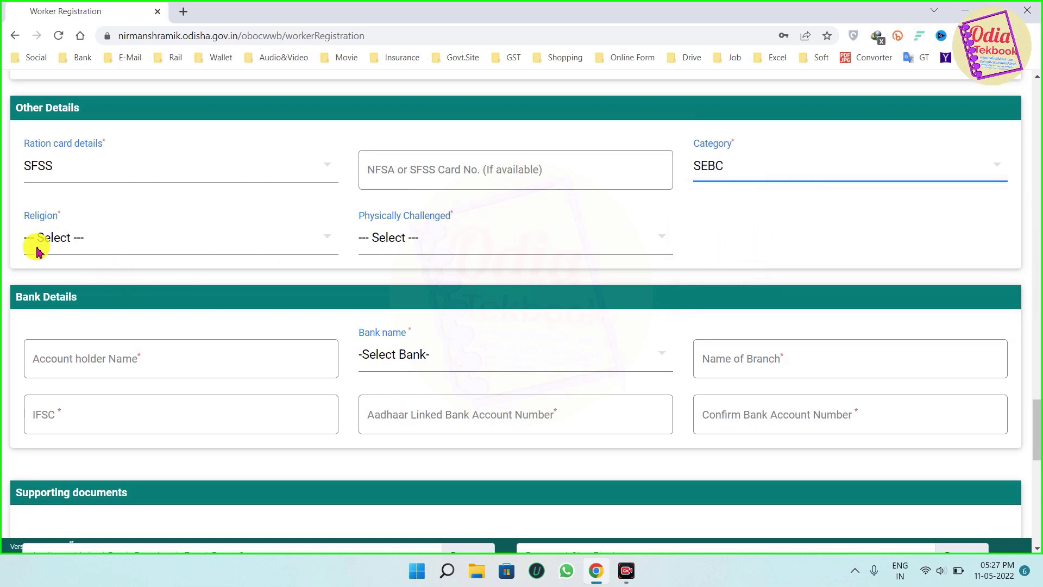
{"action": "left_click", "coordinate": [64, 237]}
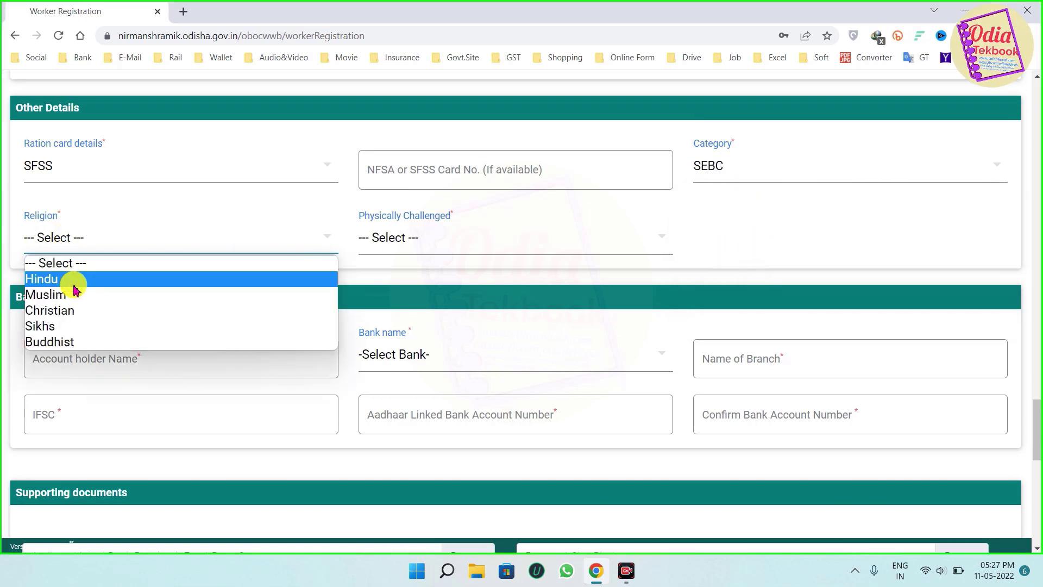
{"action": "left_click", "coordinate": [73, 290]}
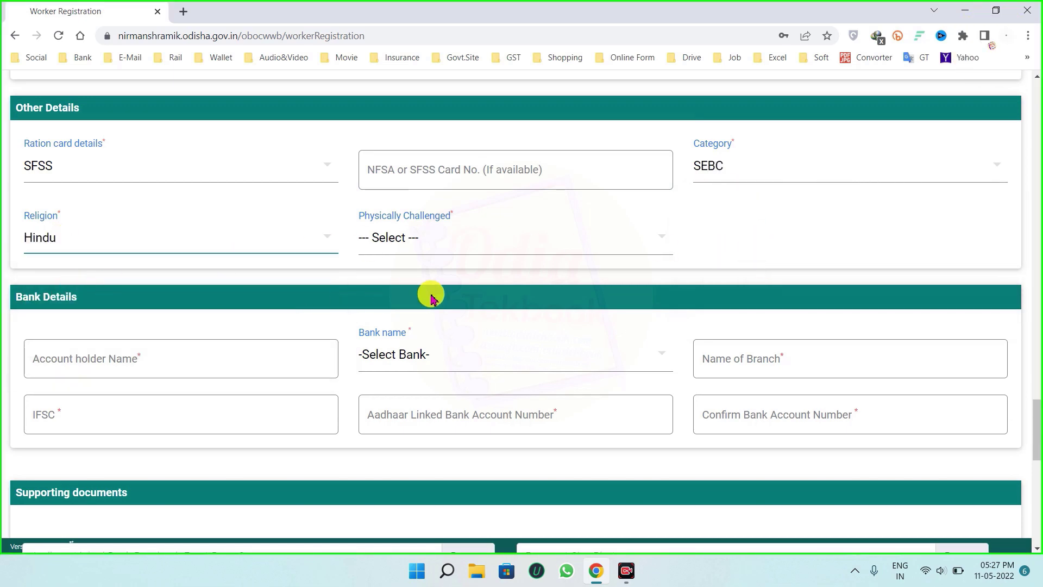
{"action": "left_click", "coordinate": [434, 241]}
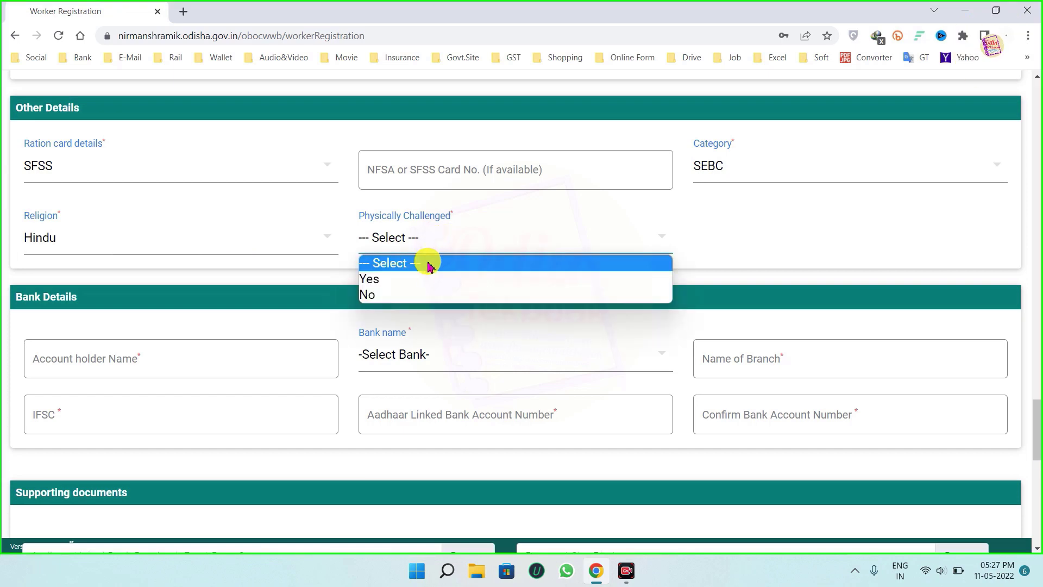
{"action": "left_click", "coordinate": [410, 294]}
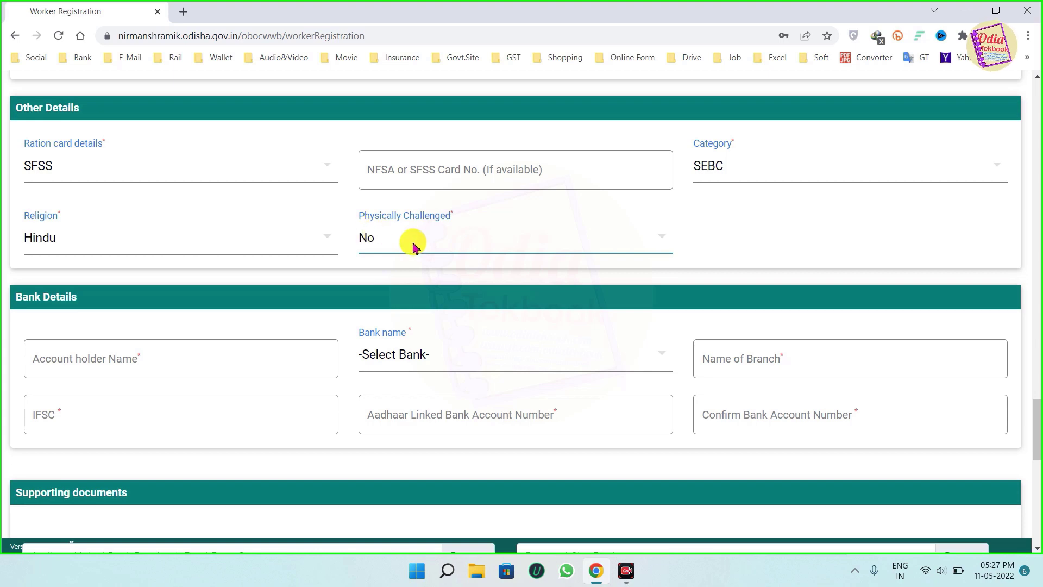
In Bank Details, enter the account holder's full name and choose STATE BANK OF INDIA
{"action": "scroll", "coordinate": [413, 246], "scroll_direction": "down", "scroll_amount": 1}
{"action": "scroll", "coordinate": [413, 245], "scroll_direction": "down", "scroll_amount": 1}
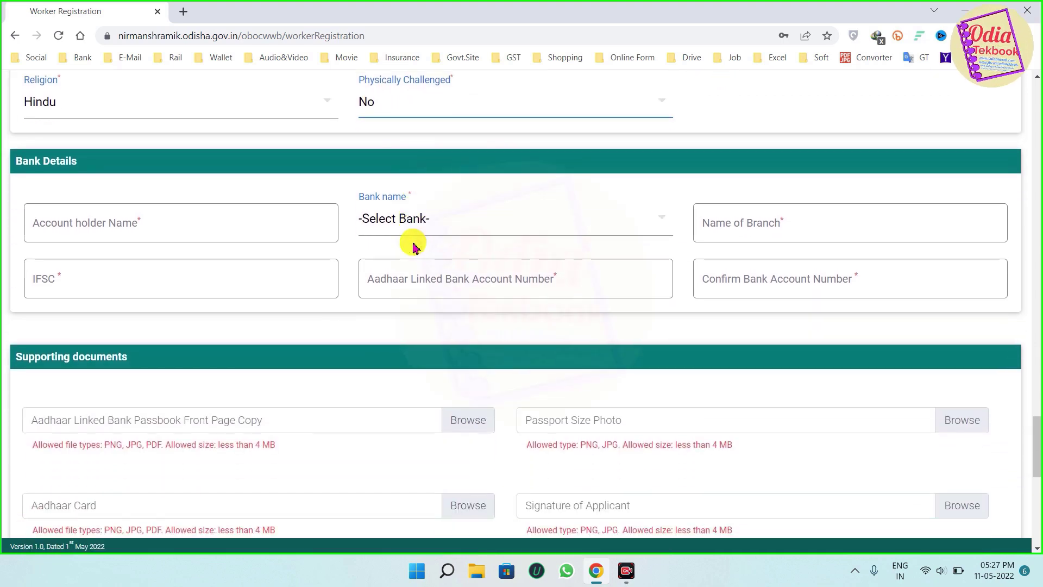
{"action": "scroll", "coordinate": [413, 245], "scroll_direction": "down", "scroll_amount": 1}
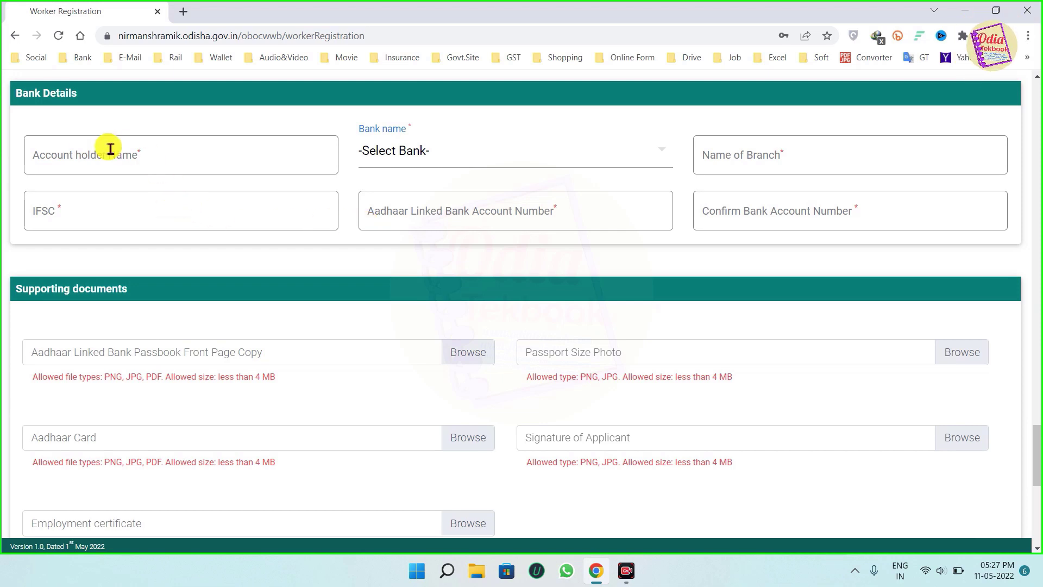
{"action": "left_click", "coordinate": [199, 158]}
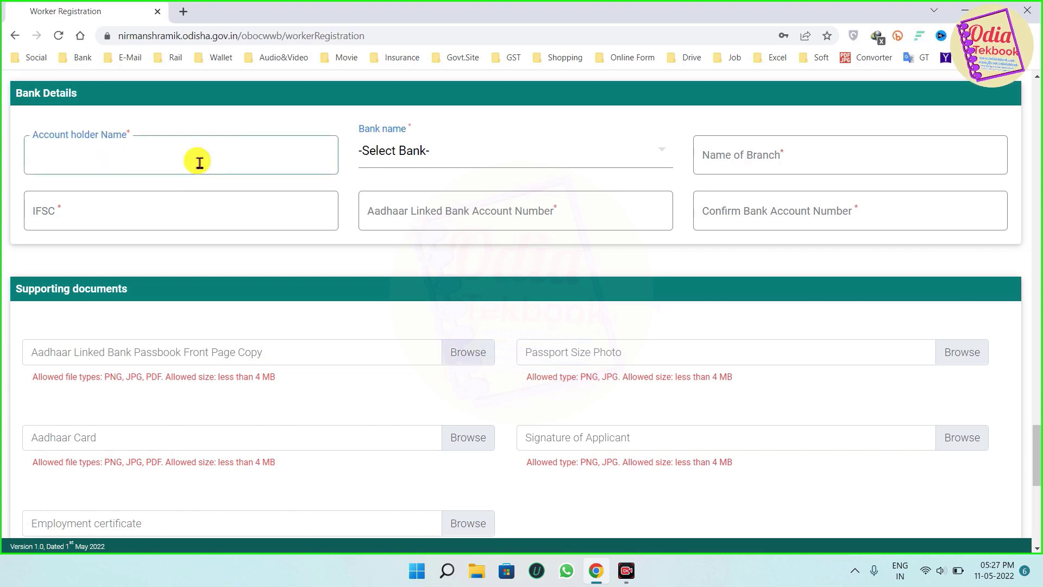
{"action": "left_click", "coordinate": [408, 147]}
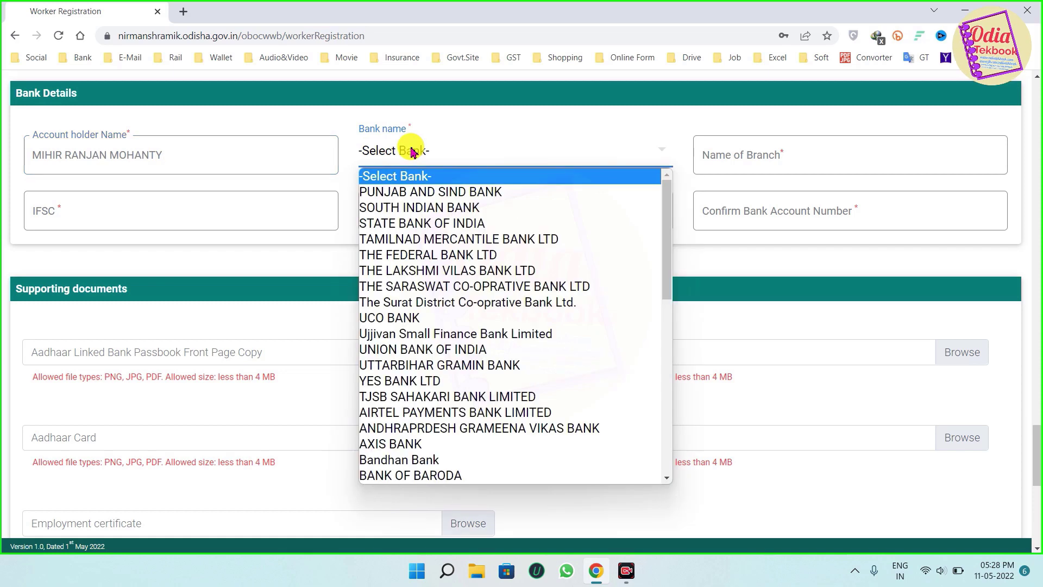
{"action": "key", "text": "Down"}
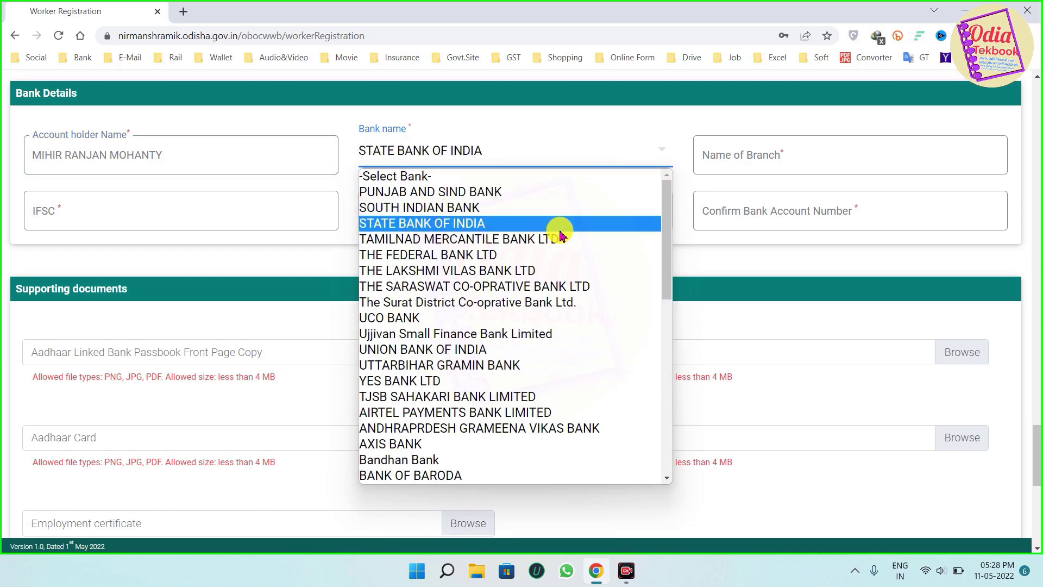
{"action": "left_click", "coordinate": [559, 226]}
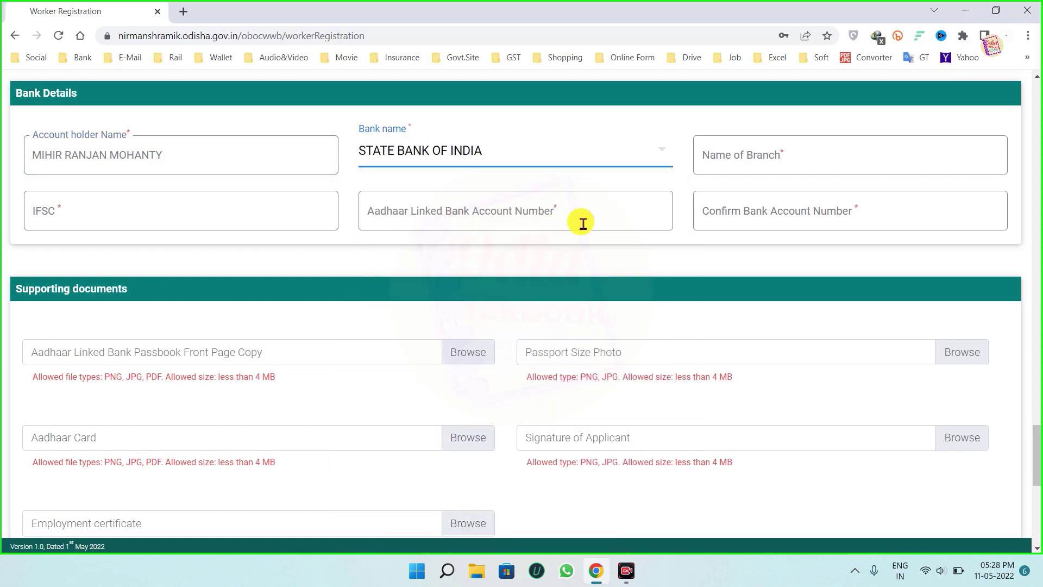
Enter branch KHAIRA, IFSC SBIN0018488, and the account number, pasting it into the confirmation field
{"action": "left_click", "coordinate": [788, 158]}
{"action": "type", "text": "KHAIRA"}
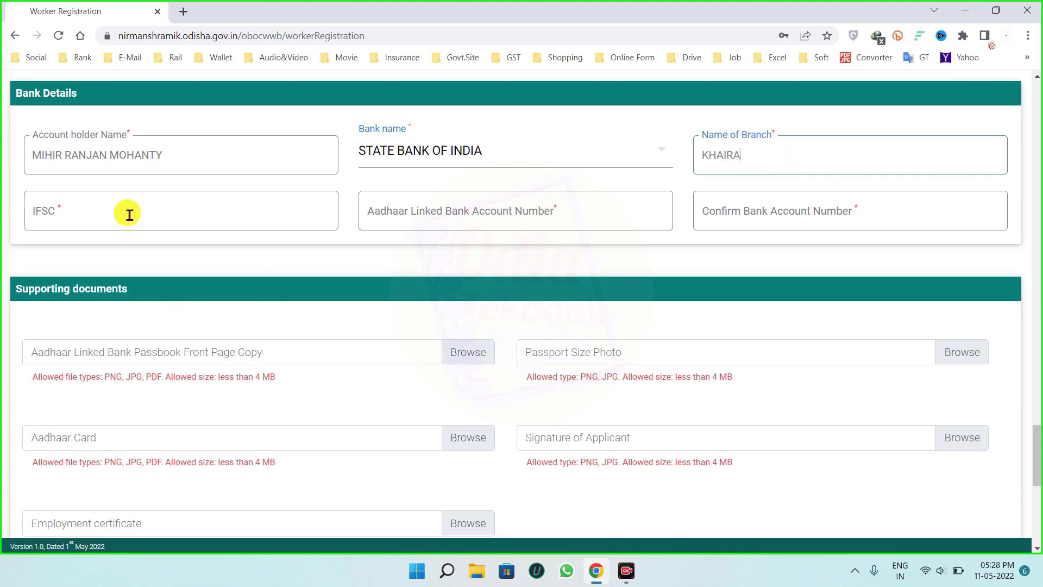
{"action": "left_click", "coordinate": [128, 214]}
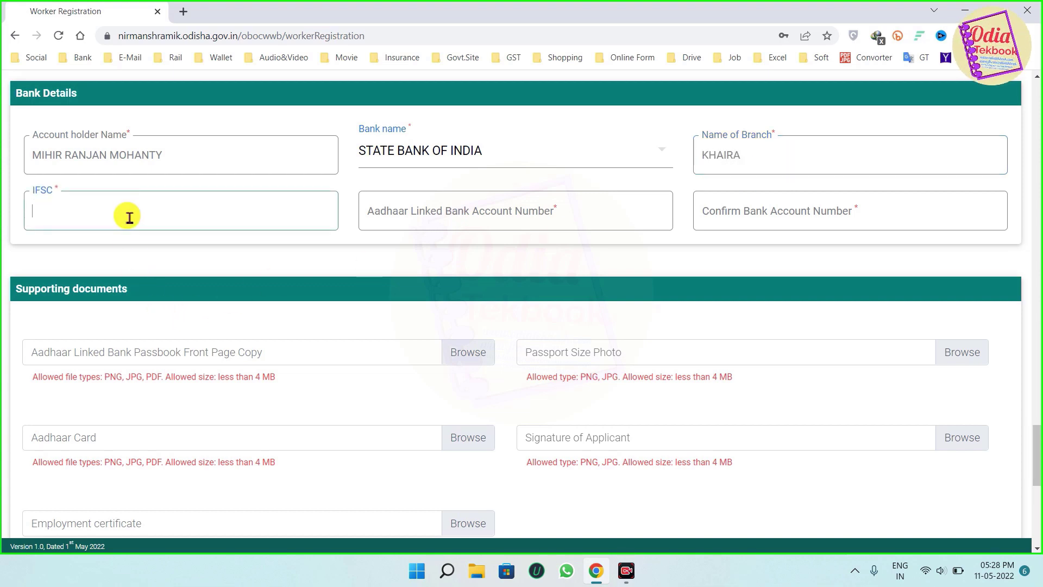
{"action": "type", "text": "SBIN0018488"}
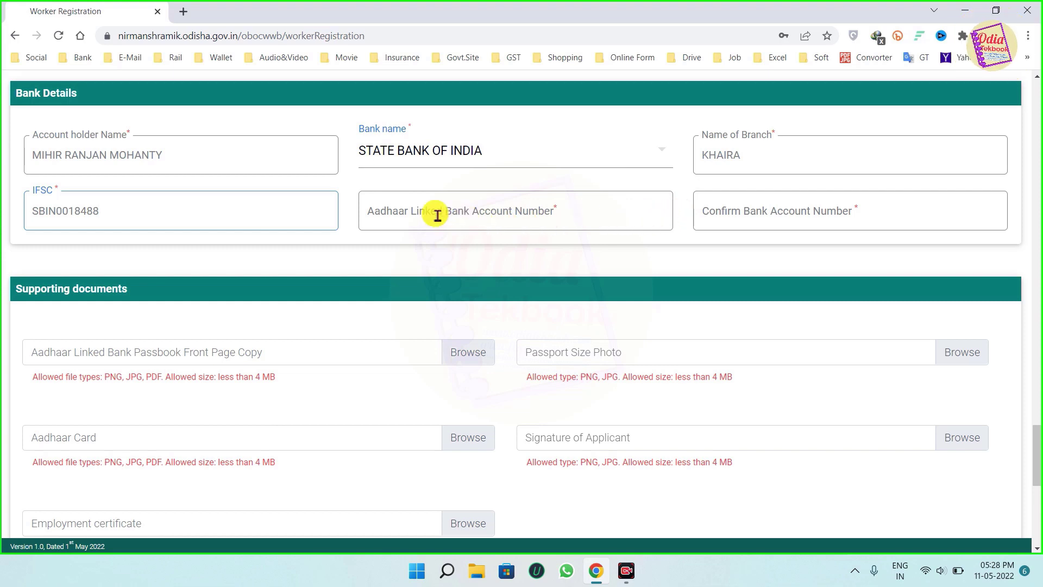
{"action": "left_click", "coordinate": [538, 213]}
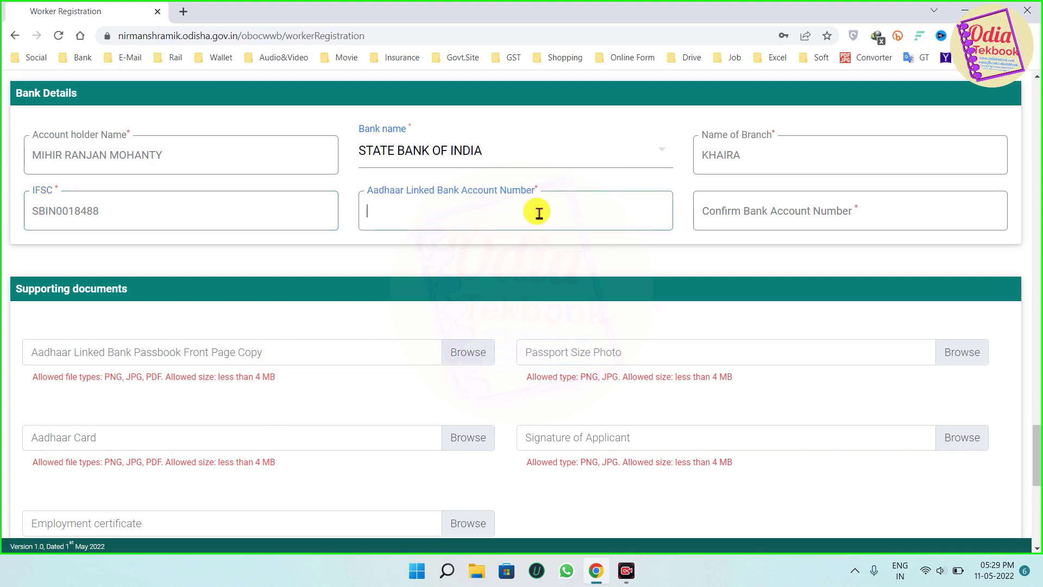
{"action": "type", "text": "318"}
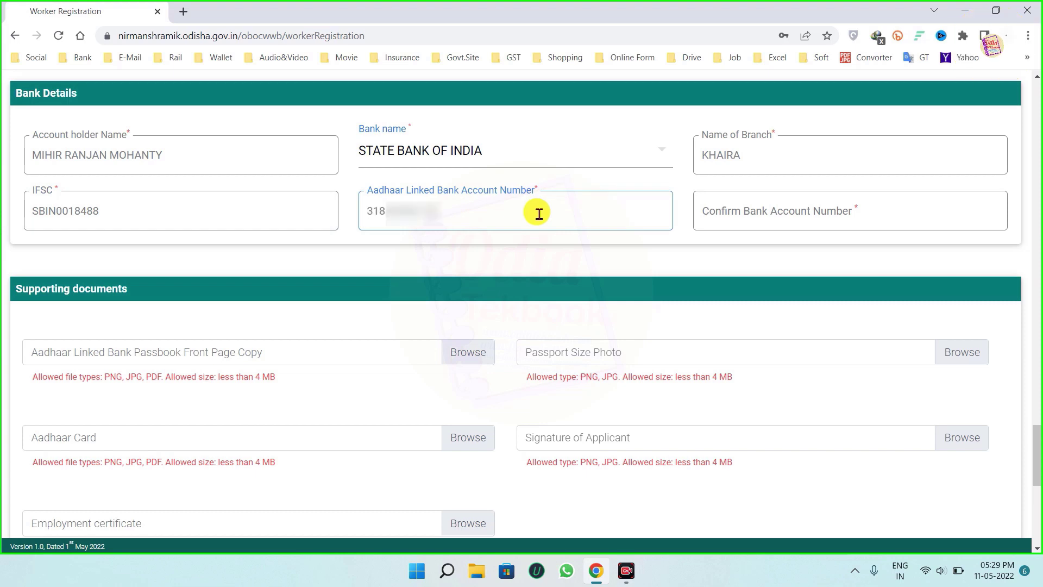
{"action": "left_click", "coordinate": [792, 210]}
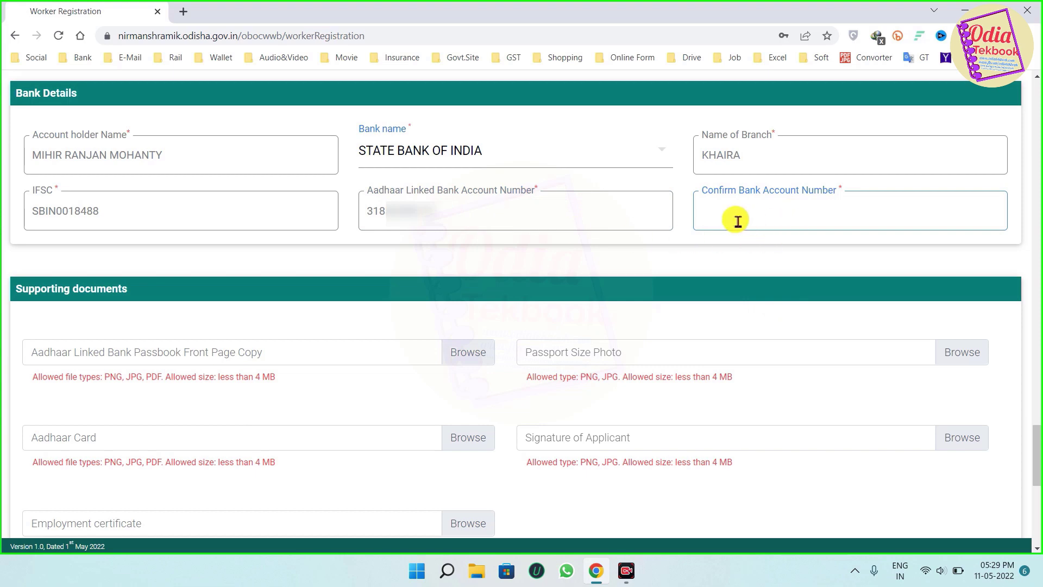
{"action": "key", "text": "ctrl+v"}
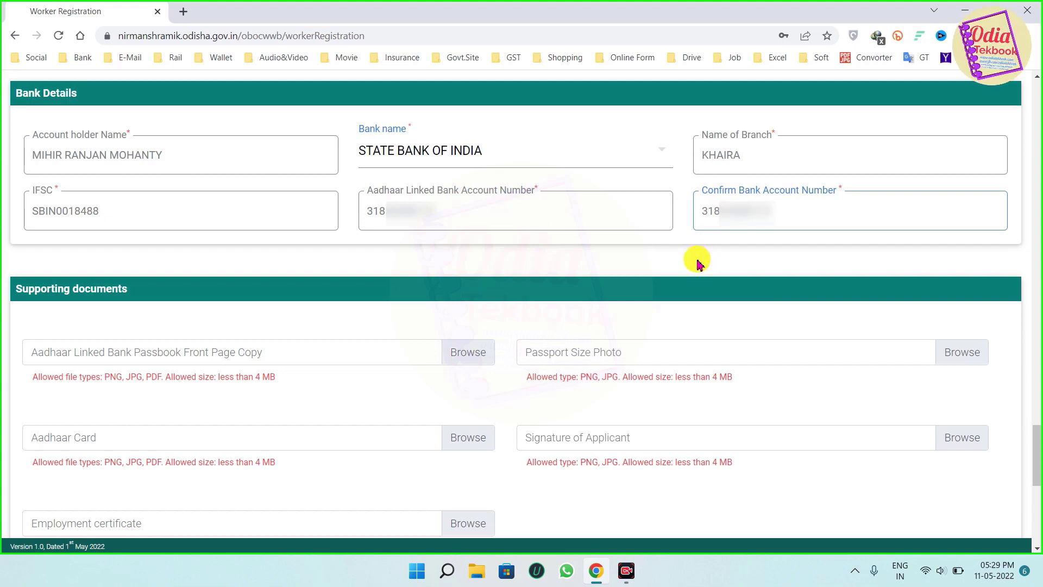
{"action": "scroll", "coordinate": [700, 263], "scroll_direction": "down", "scroll_amount": 4}
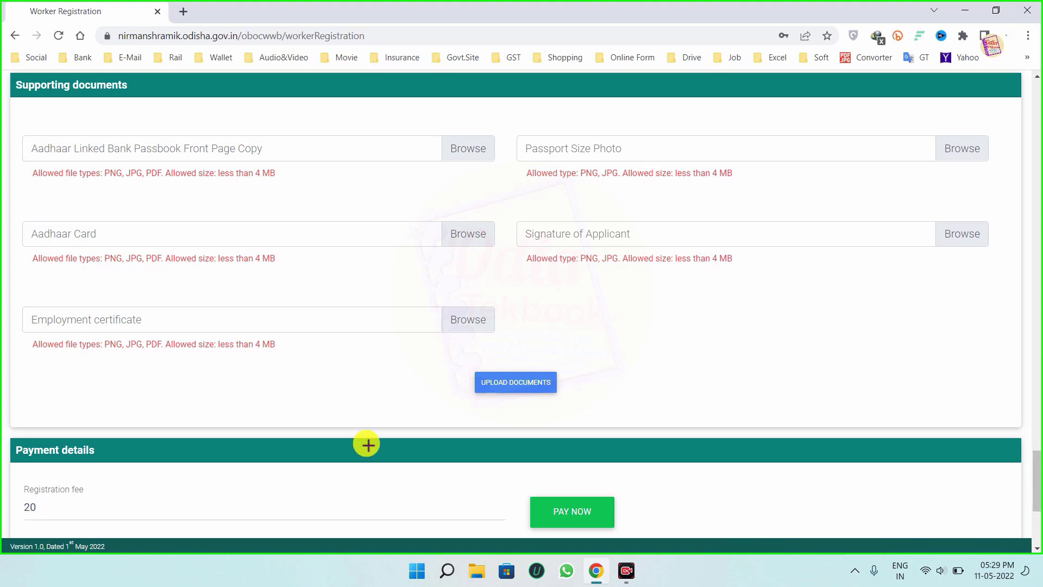
{"action": "mouse_move", "coordinate": [18, 118]}
{"action": "left_mouse_down"}
{"action": "mouse_move", "coordinate": [25, 172]}
{"action": "mouse_move", "coordinate": [513, 194]}
{"action": "left_mouse_up"}
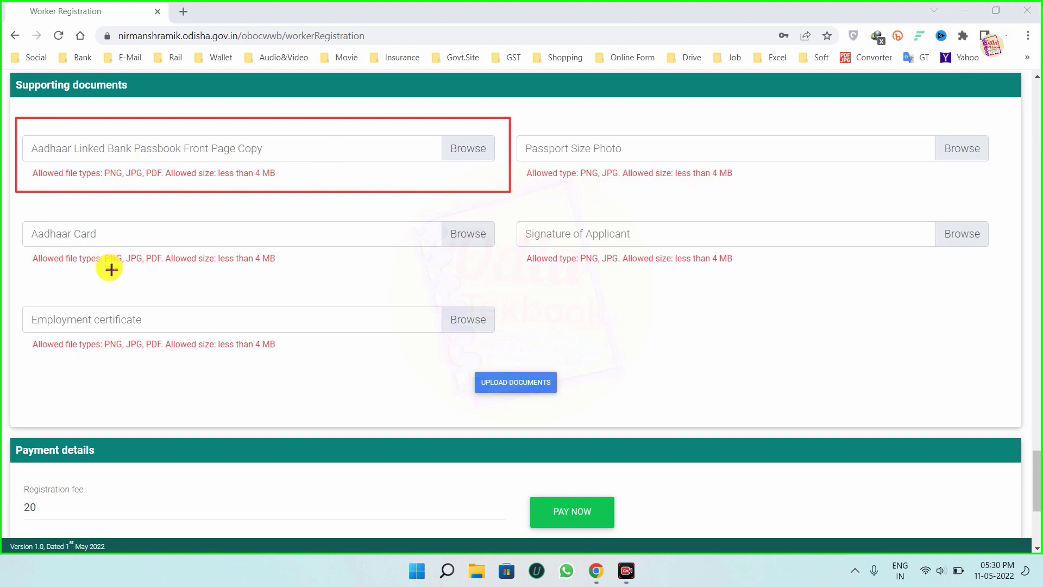
{"action": "mouse_move", "coordinate": [27, 252]}
{"action": "left_mouse_down"}
{"action": "mouse_move", "coordinate": [35, 267]}
{"action": "mouse_move", "coordinate": [289, 266]}
{"action": "left_mouse_up"}
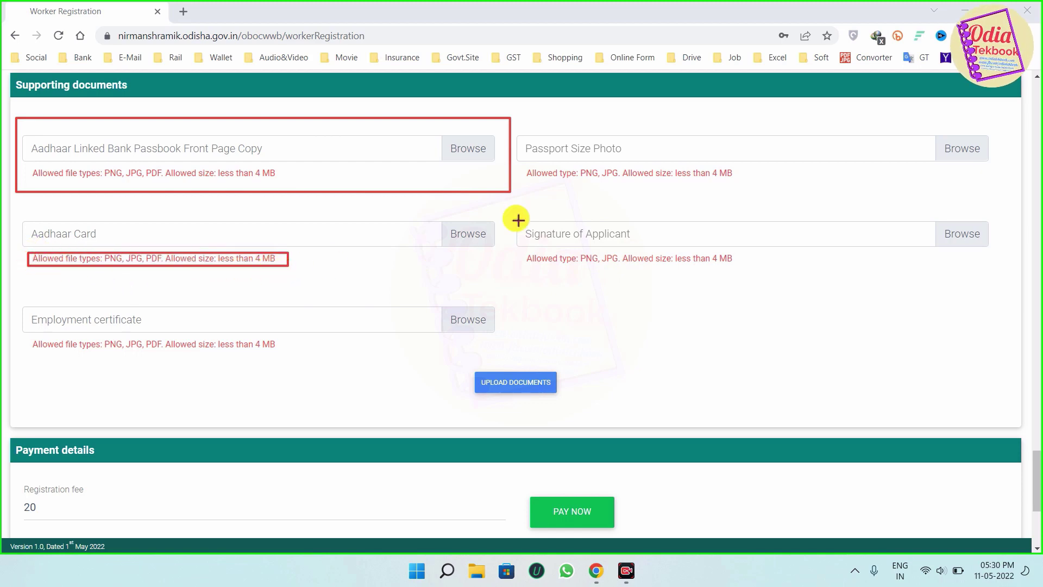
{"action": "mouse_move", "coordinate": [525, 170]}
{"action": "left_mouse_down"}
{"action": "mouse_move", "coordinate": [545, 183]}
{"action": "mouse_move", "coordinate": [742, 182]}
{"action": "left_mouse_up"}
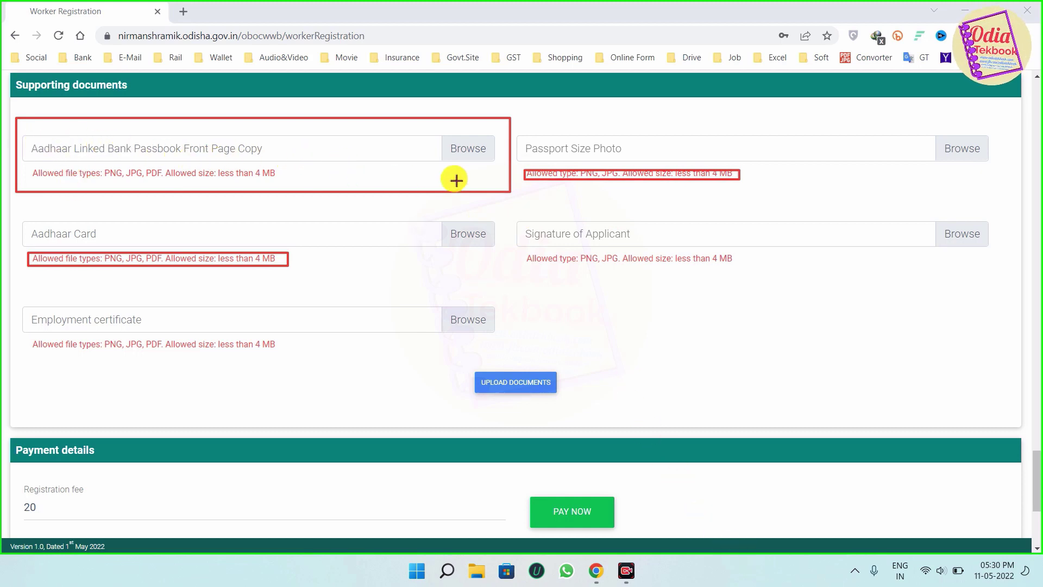
{"action": "mouse_move", "coordinate": [517, 121]}
{"action": "left_mouse_down"}
{"action": "mouse_move", "coordinate": [517, 144]}
{"action": "mouse_move", "coordinate": [616, 185]}
{"action": "mouse_move", "coordinate": [996, 181]}
{"action": "left_mouse_up"}
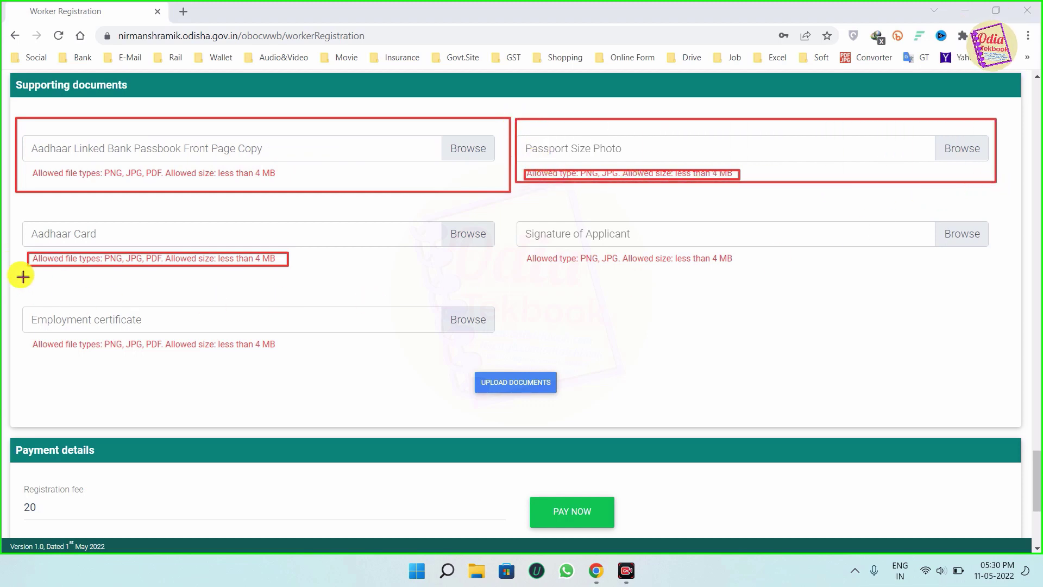
{"action": "left_click_drag", "start_coordinate": [118, 318], "coordinate": [504, 271]}
{"action": "mouse_move", "coordinate": [518, 208]}
{"action": "left_mouse_down"}
{"action": "mouse_move", "coordinate": [517, 235]}
{"action": "mouse_move", "coordinate": [624, 272]}
{"action": "mouse_move", "coordinate": [995, 264]}
{"action": "left_mouse_up"}
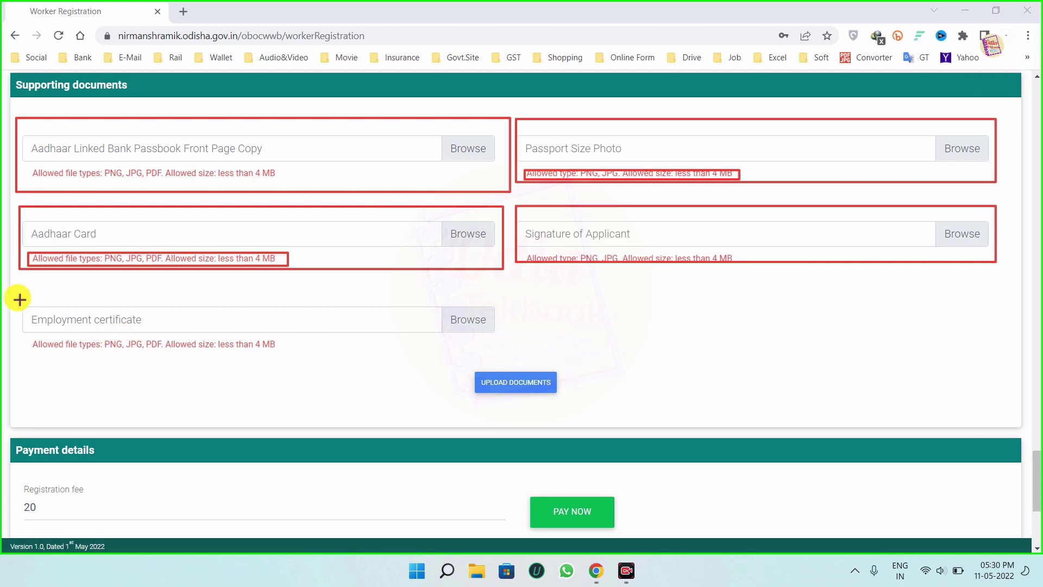
{"action": "mouse_move", "coordinate": [22, 282]}
{"action": "left_mouse_down"}
{"action": "mouse_move", "coordinate": [209, 375]}
{"action": "mouse_move", "coordinate": [515, 361]}
{"action": "mouse_move", "coordinate": [522, 352]}
{"action": "mouse_move", "coordinate": [509, 354]}
{"action": "left_mouse_up"}
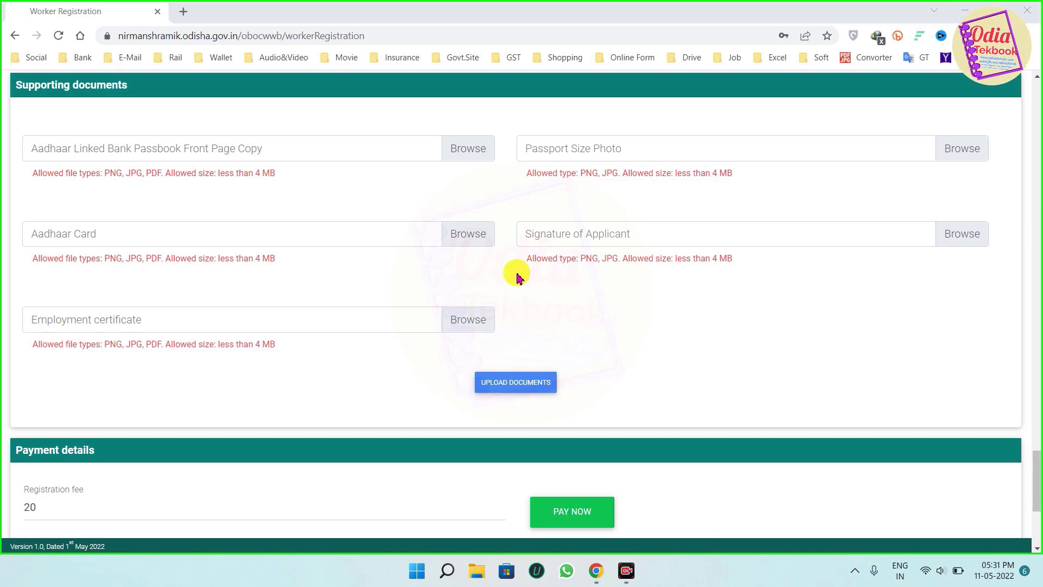
Scroll past Payment details and choose PAY NOW for the 20 registration fee
{"action": "scroll", "coordinate": [441, 258], "scroll_direction": "down", "scroll_amount": 5}
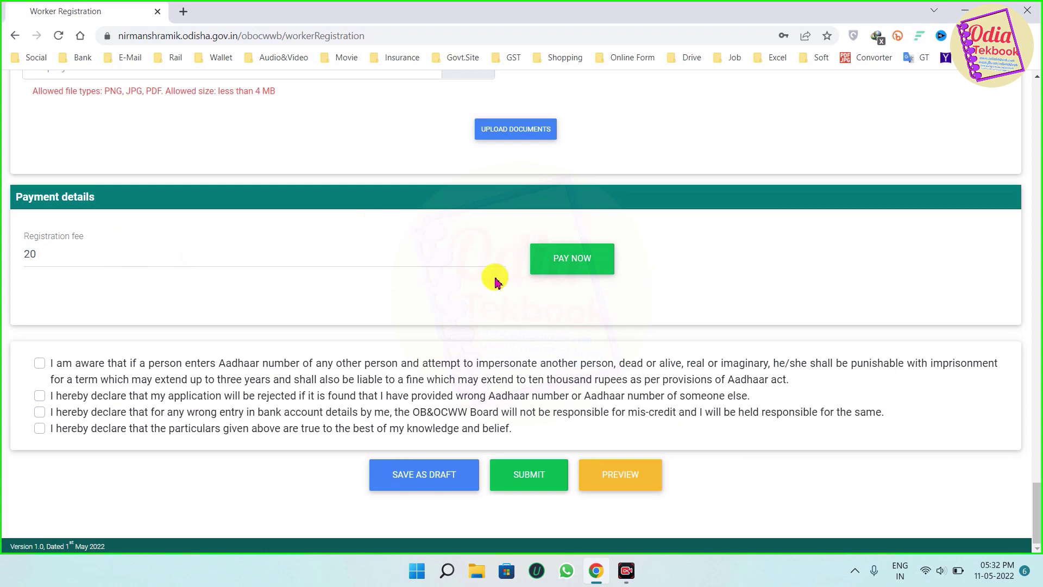
{"action": "left_click", "coordinate": [576, 263]}
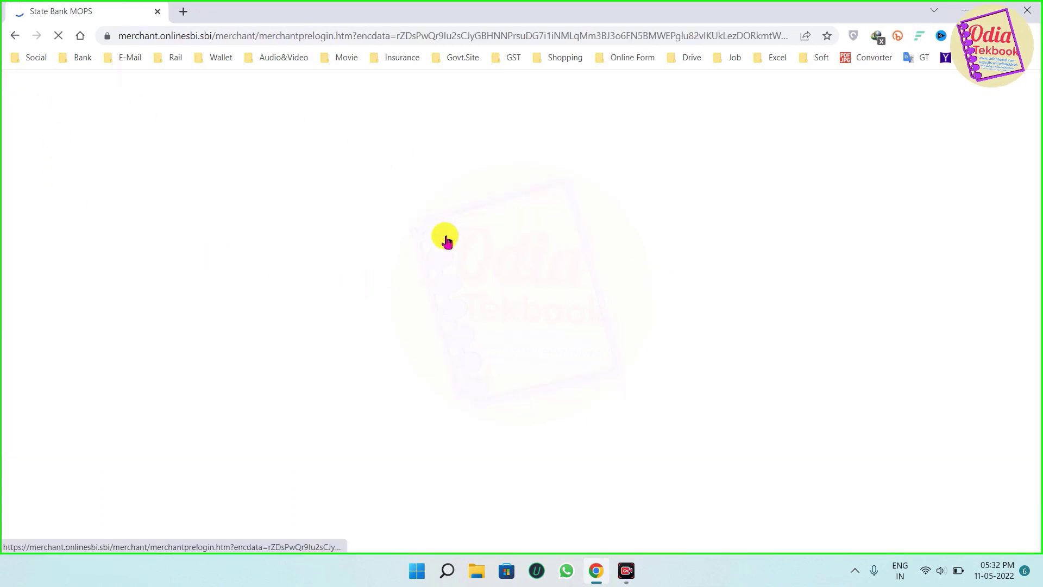
Select UPI on the SBI MOPS page to pay the ₹20 fee, then return to the form
{"action": "scroll", "coordinate": [185, 285], "scroll_direction": "down", "scroll_amount": 2}
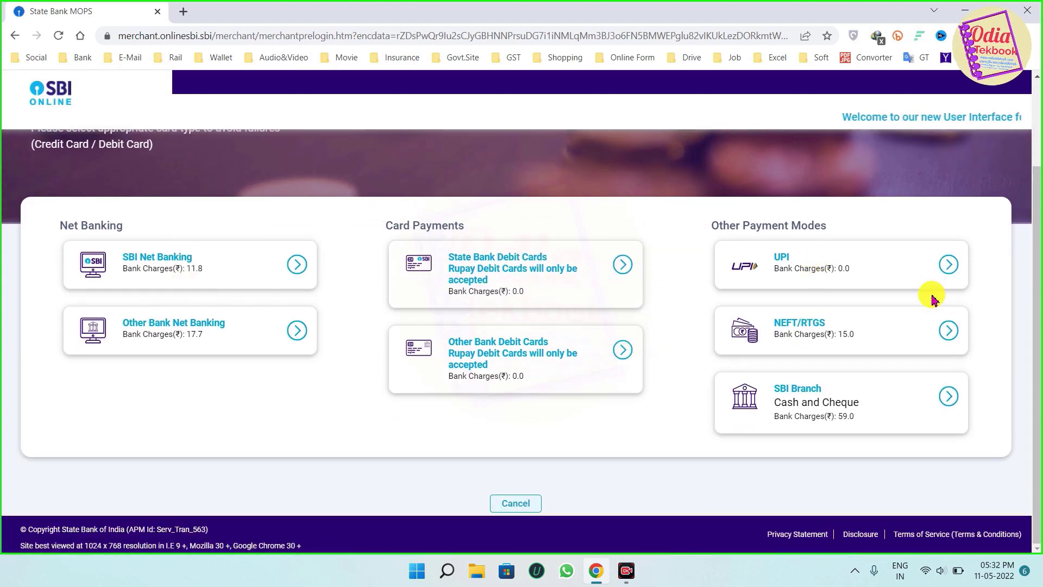
{"action": "left_click", "coordinate": [948, 264]}
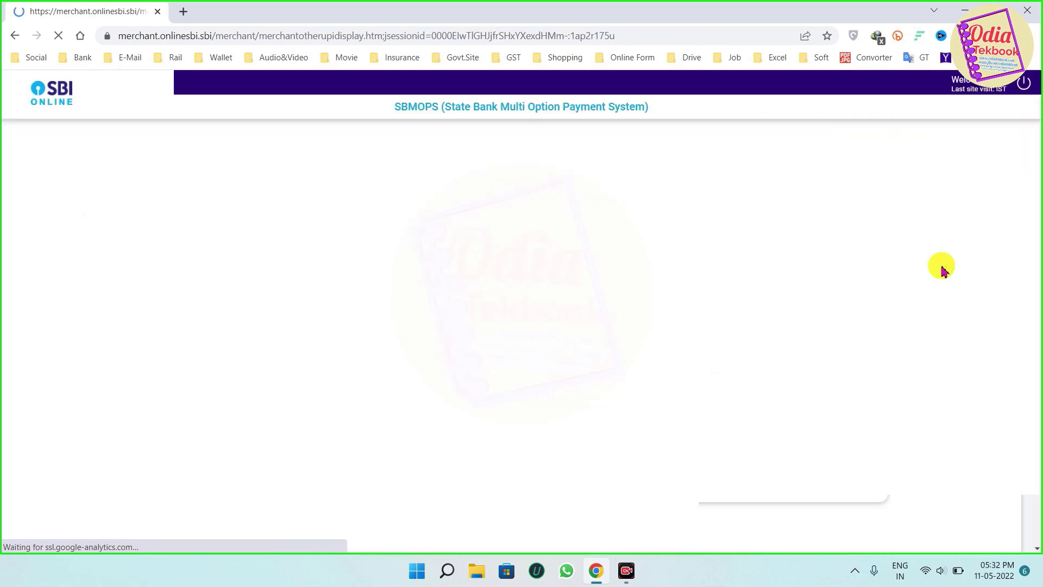
{"action": "scroll", "coordinate": [561, 426], "scroll_direction": "down", "scroll_amount": 3}
{"action": "scroll", "coordinate": [561, 424], "scroll_direction": "up", "scroll_amount": 2}
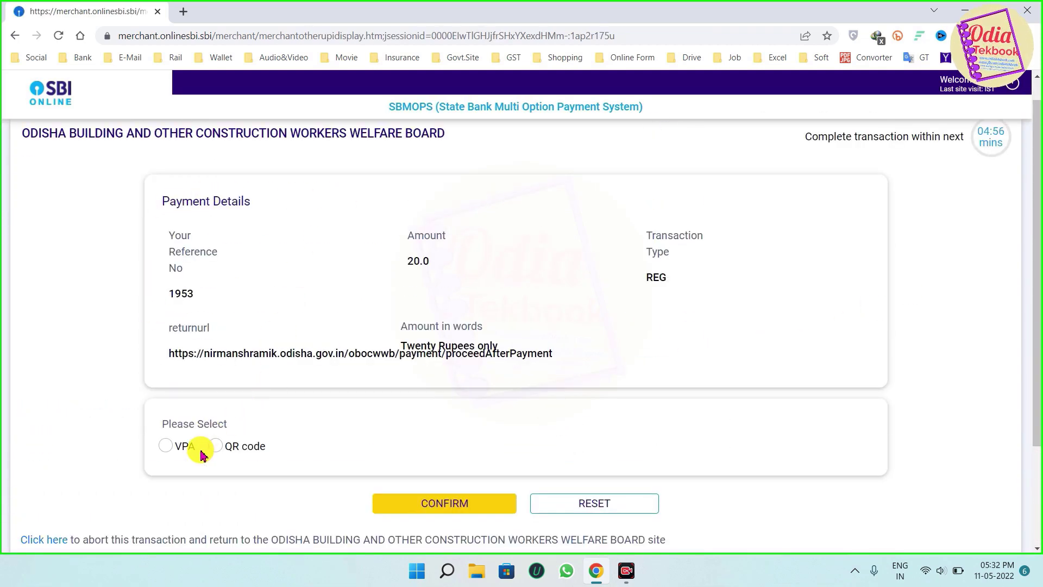
{"action": "scroll", "coordinate": [315, 407], "scroll_direction": "down", "scroll_amount": 2}
{"action": "scroll", "coordinate": [618, 384], "scroll_direction": "up", "scroll_amount": 2}
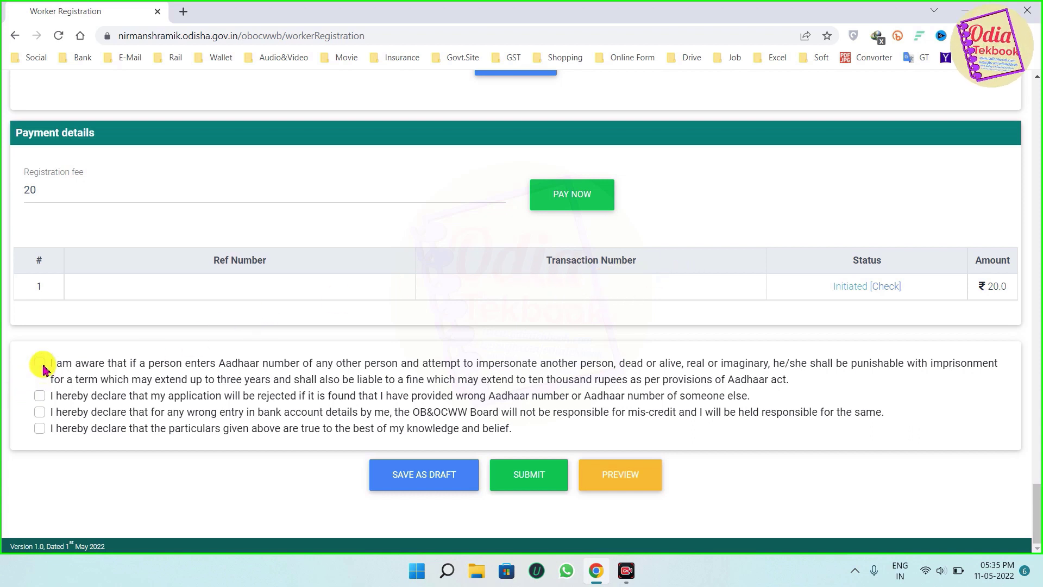
Accept the wrong-Aadhaar and final truthfulness declarations, then open the registration report preview in a new tab
{"action": "left_click", "coordinate": [39, 394]}
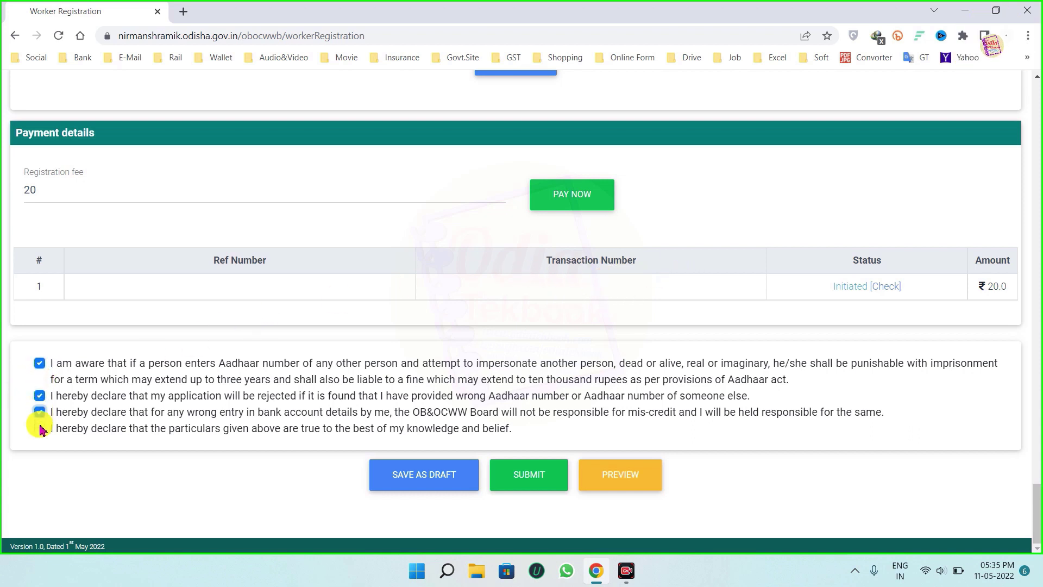
{"action": "left_click", "coordinate": [40, 429]}
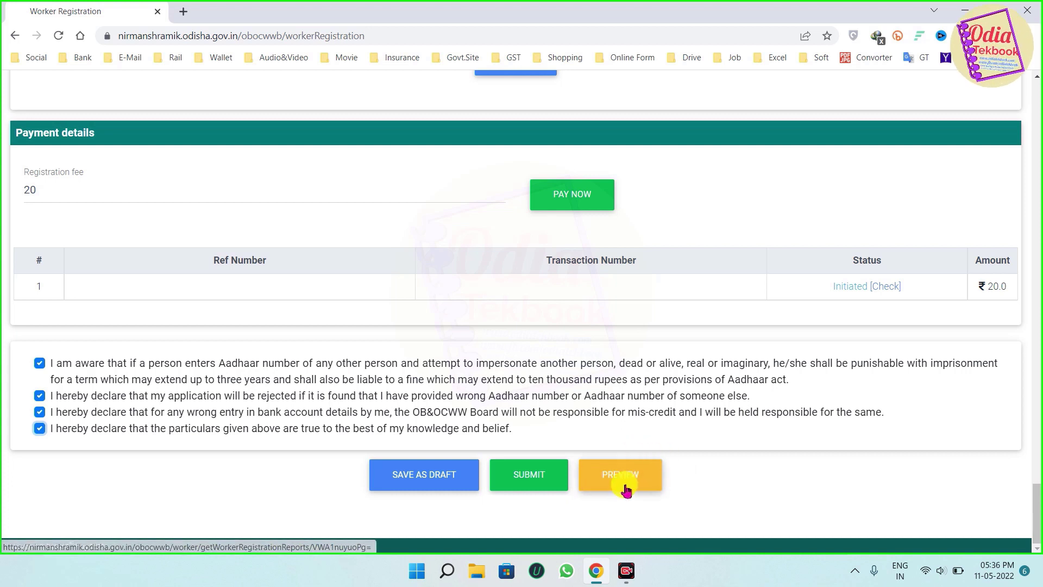
{"action": "left_click", "coordinate": [628, 477]}
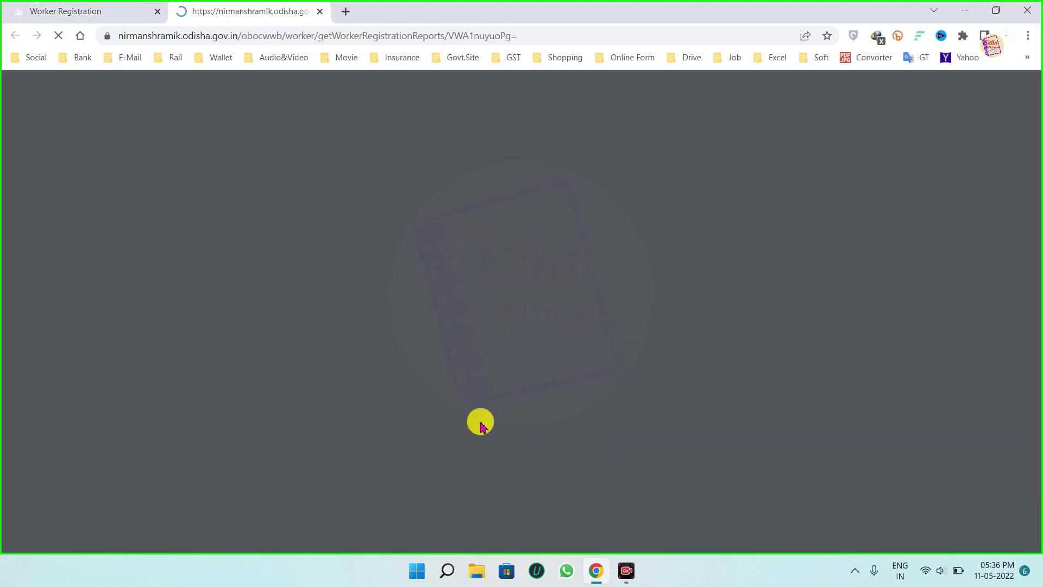